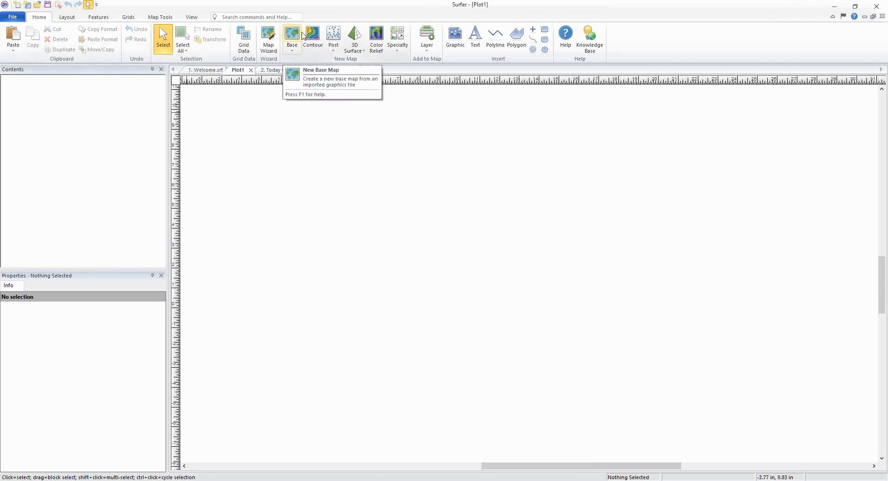
# Step: Create a new base map from the LakeBathy.tif scanned image, accepting the default TIFF import options
pyautogui.click(292, 35)
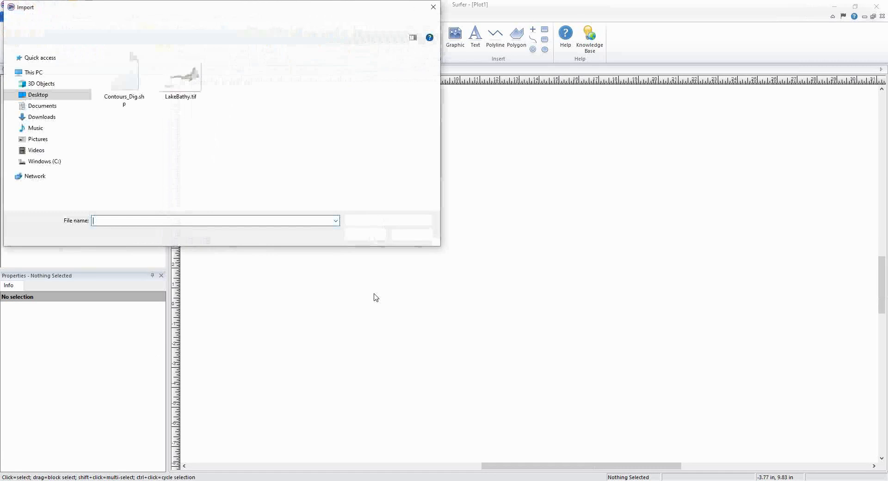
pyautogui.click(180, 74)
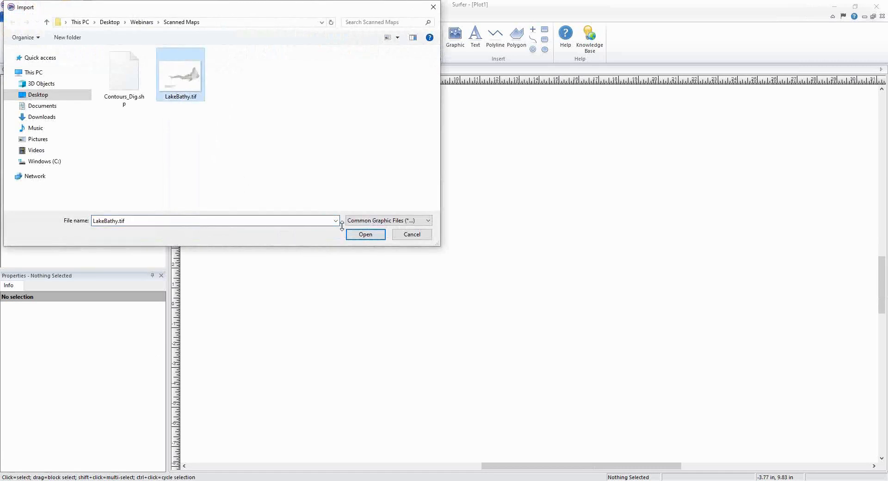
pyautogui.click(368, 236)
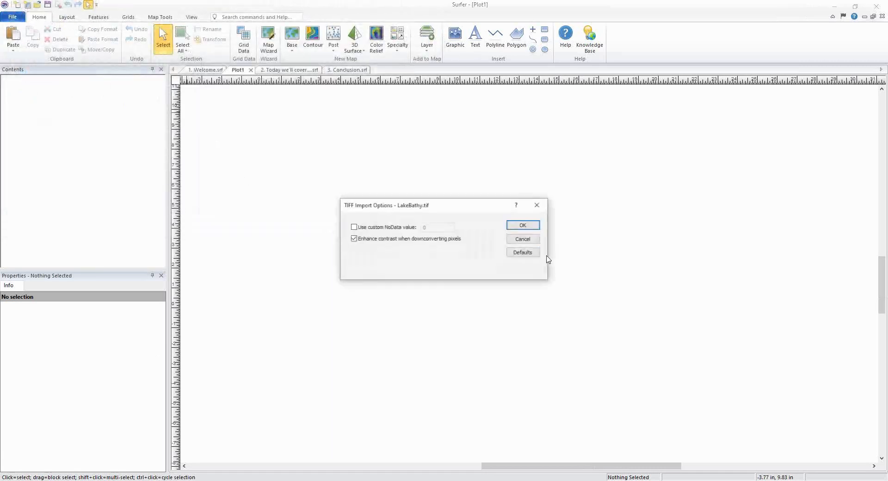
pyautogui.click(532, 225)
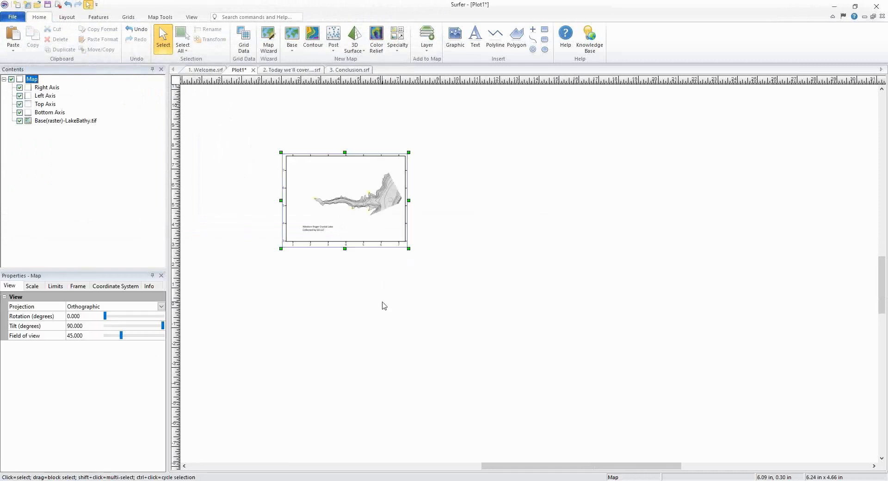
# Step: Crop the LakeBathy raster image to the lake area, trimming away the top, left and bottom margins
pyautogui.click(219, 242)
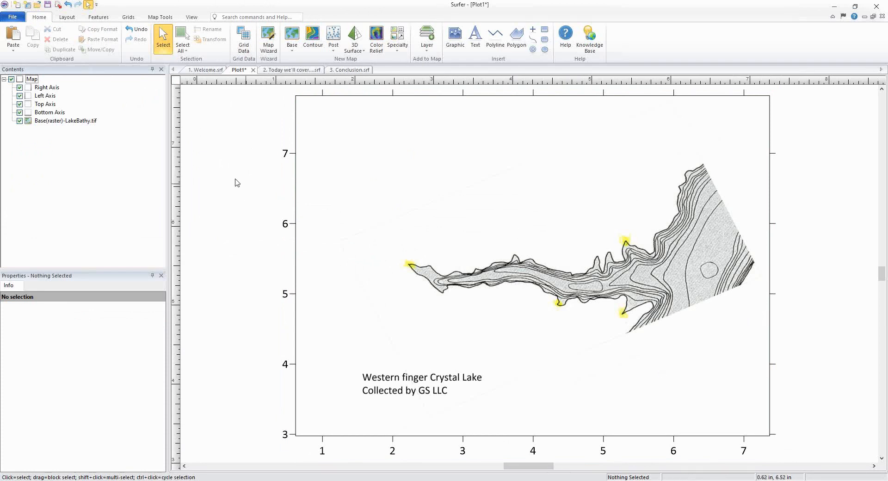
pyautogui.click(84, 121)
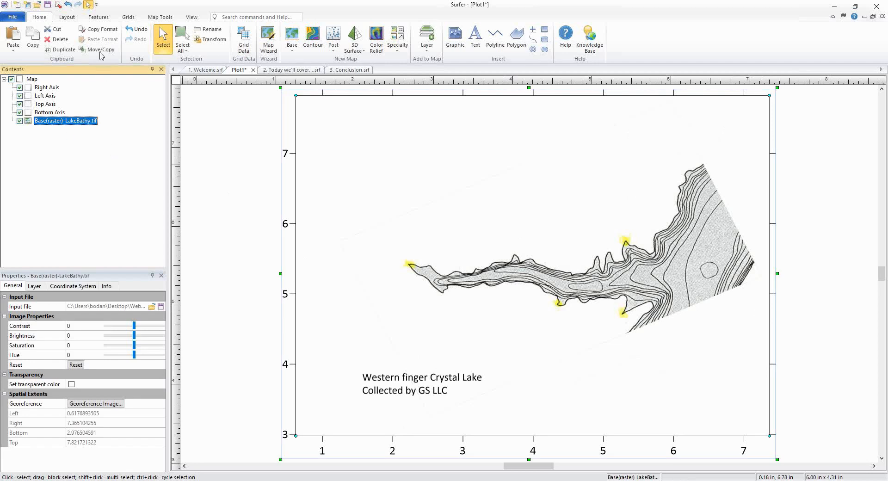
pyautogui.click(99, 17)
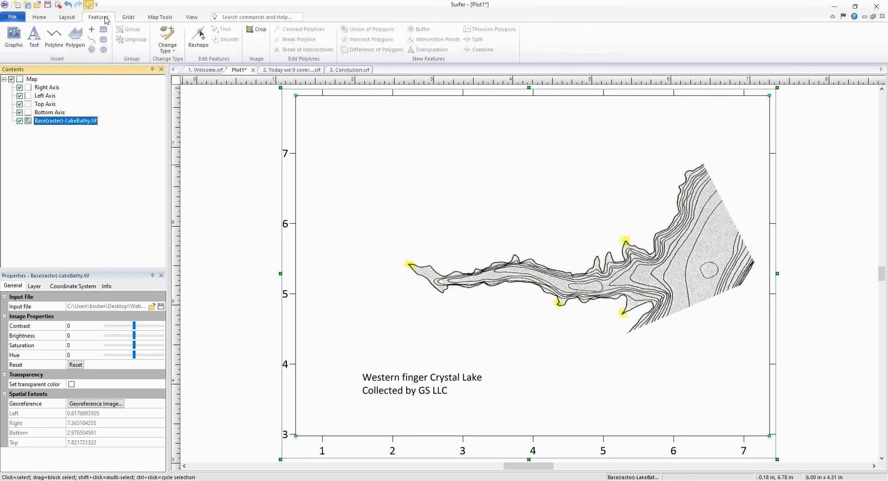
pyautogui.click(260, 30)
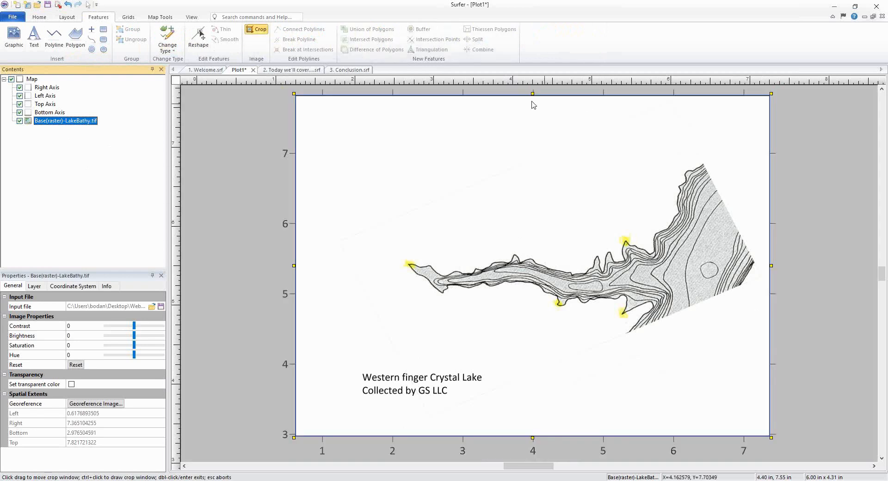
pyautogui.moveTo(532, 93); pyautogui.dragTo(536, 158)
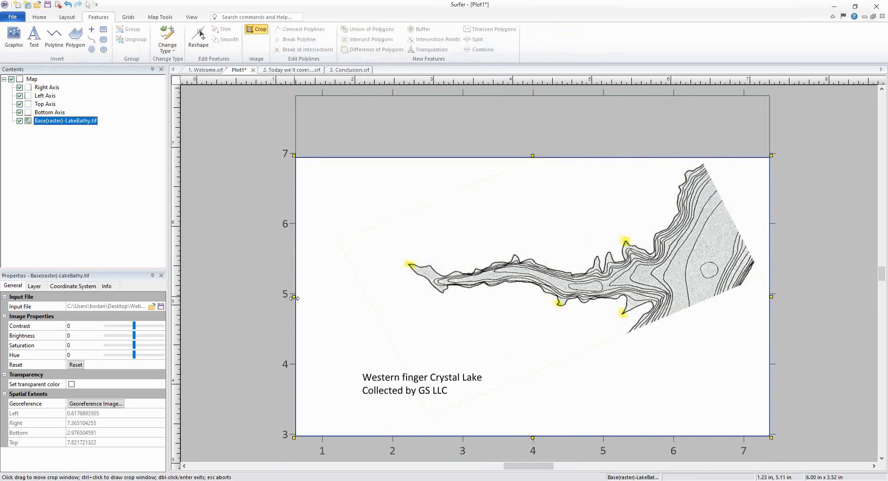
pyautogui.moveTo(294, 296); pyautogui.dragTo(394, 294)
pyautogui.moveTo(585, 439); pyautogui.dragTo(582, 338)
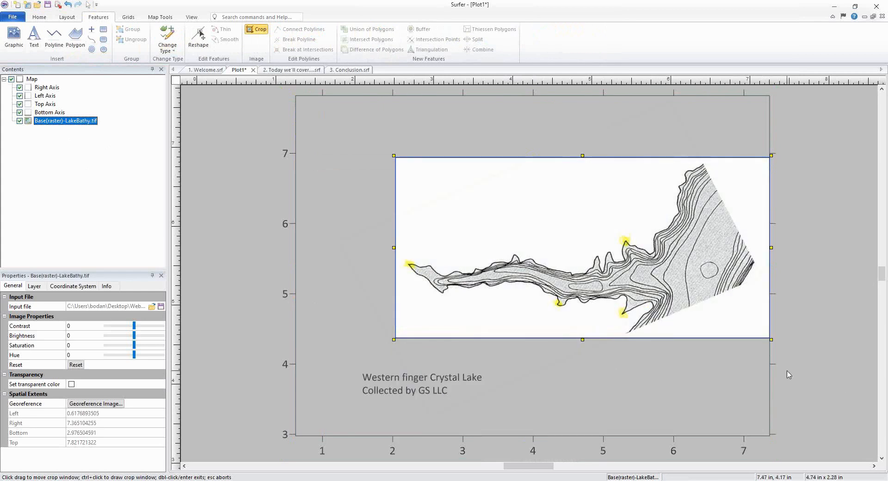
pyautogui.press('Return')
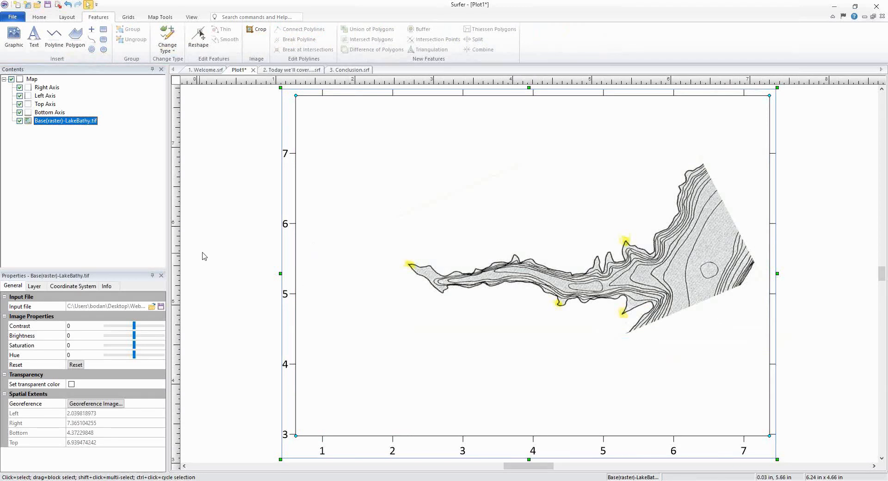
# Step: Set the map's spatial extents to use the data limits
pyautogui.click(32, 80)
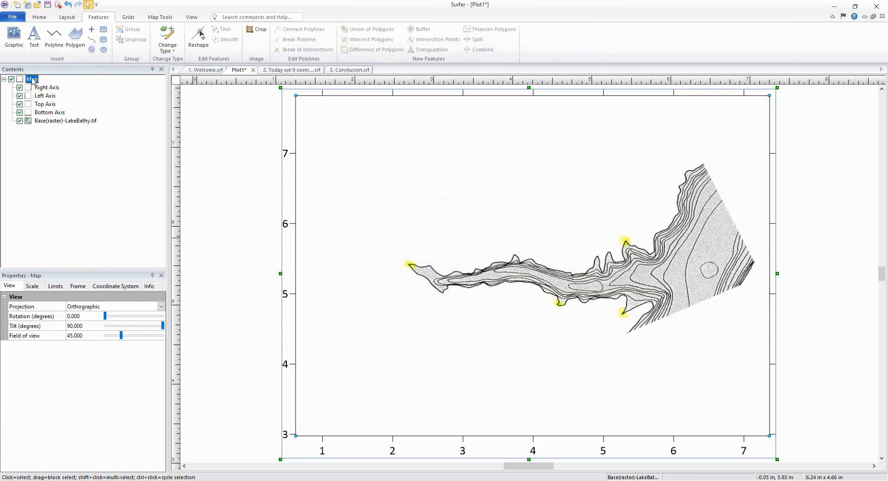
pyautogui.click(62, 286)
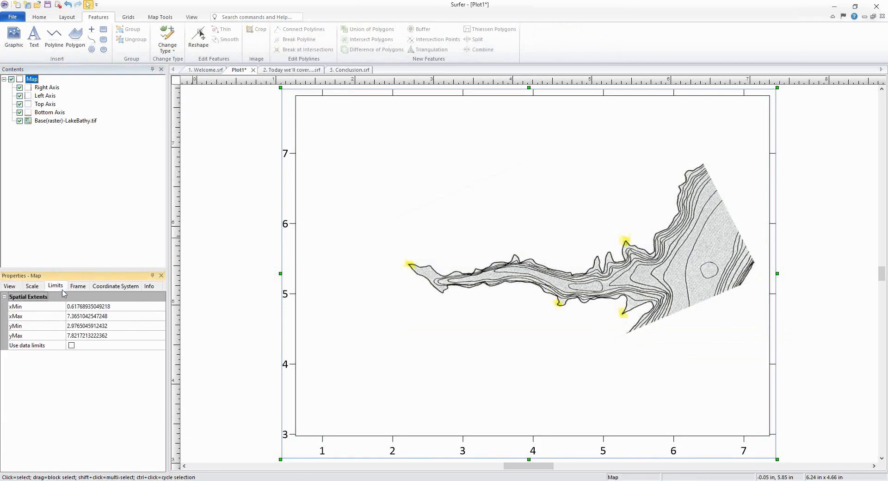
pyautogui.click(71, 346)
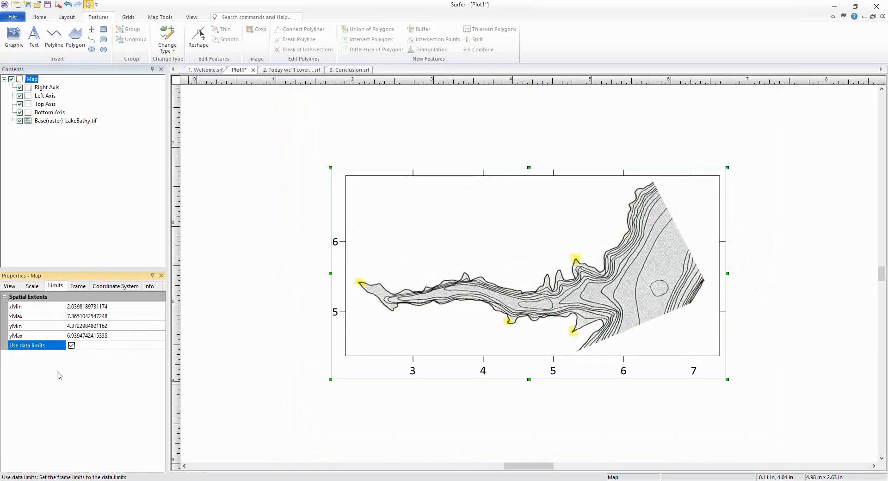
pyautogui.click(749, 390)
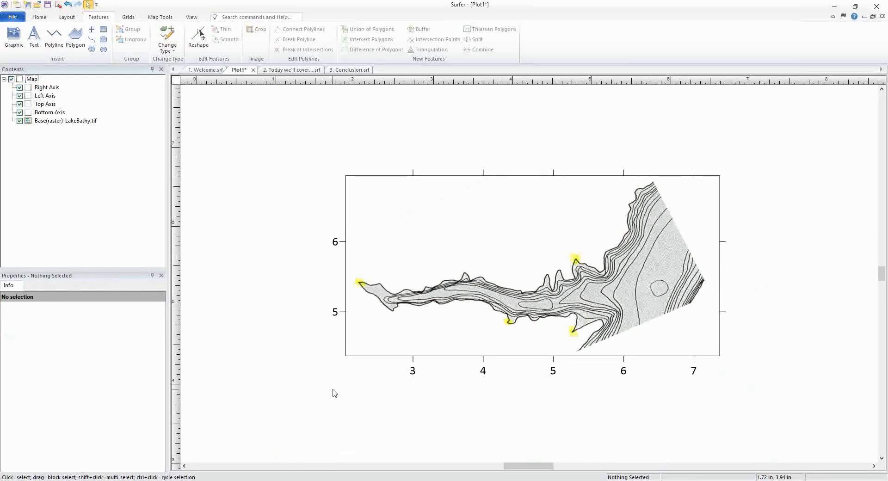
# Step: Open the Georeference Image window for the LakeBathy raster layer
pyautogui.click(90, 121)
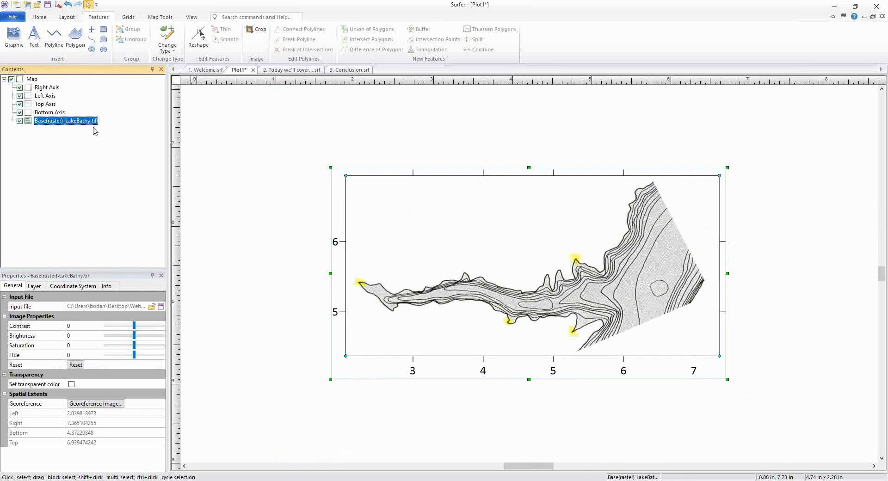
pyautogui.click(16, 286)
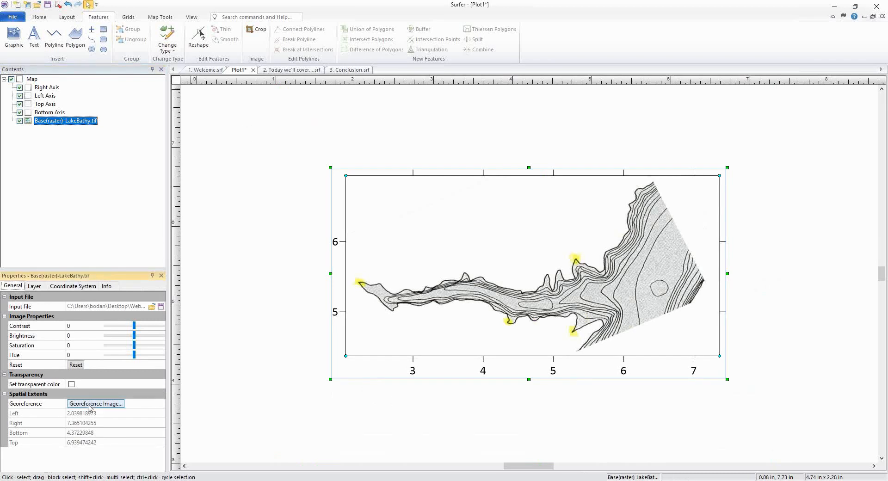
pyautogui.click(118, 406)
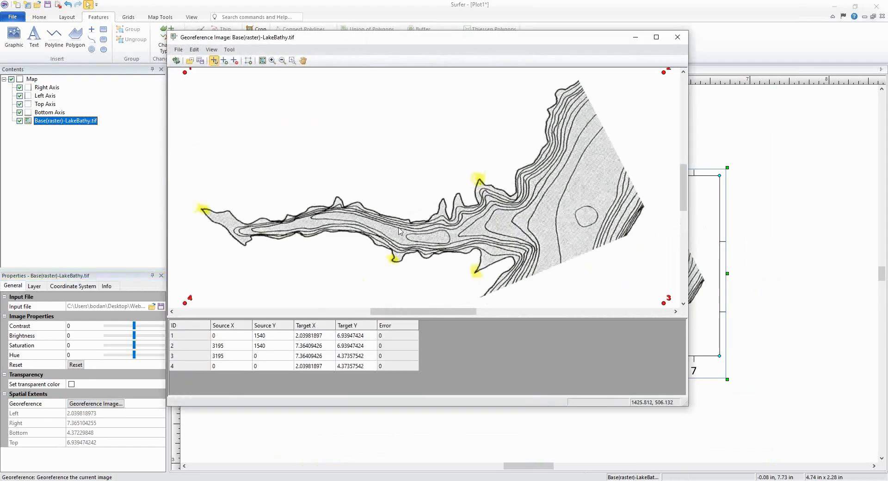
# Step: Delete all existing default corner control points from the georeference table
pyautogui.scroll(-2, 513, 191)
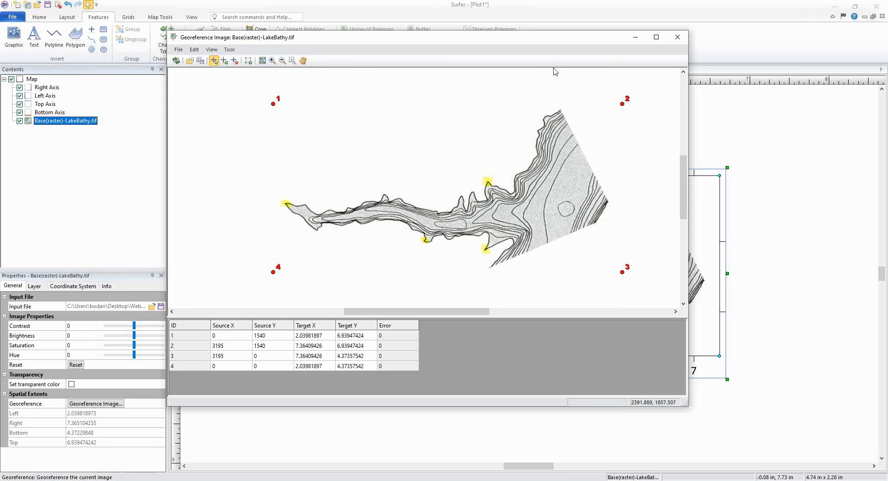
pyautogui.click(236, 63)
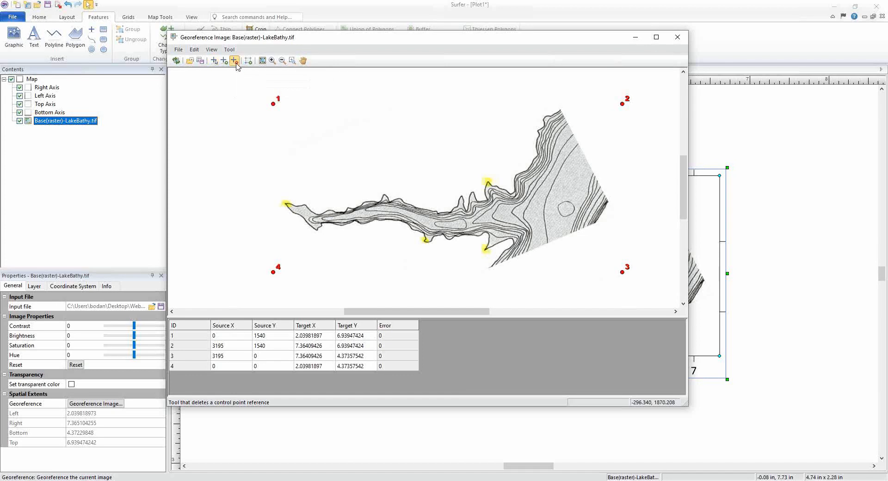
pyautogui.click(273, 104)
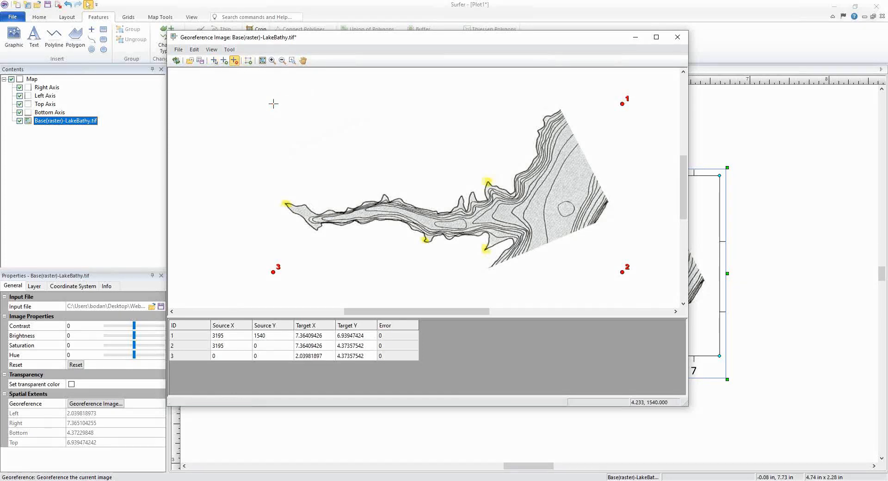
pyautogui.click(264, 346)
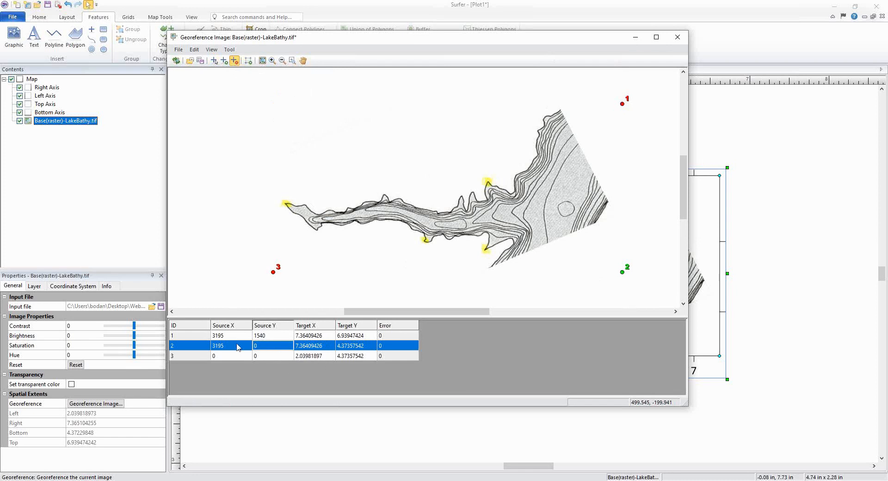
pyautogui.hotkey('ctrl', 'a')
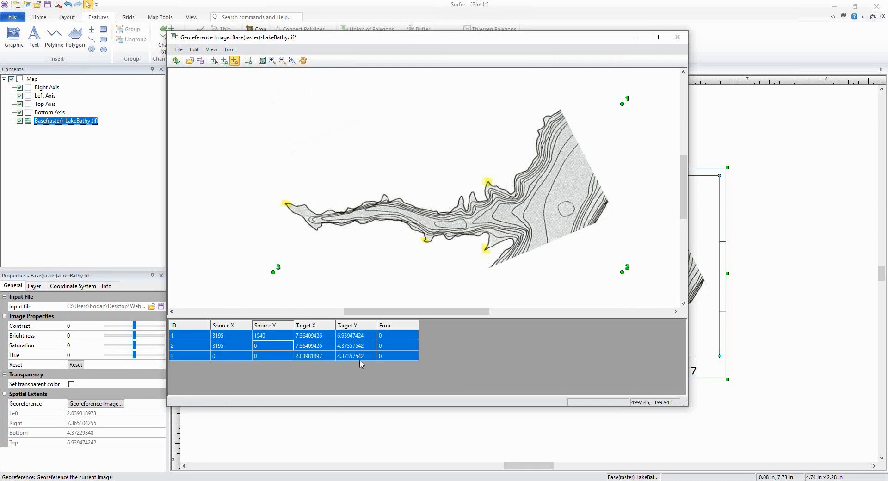
pyautogui.press('Delete')
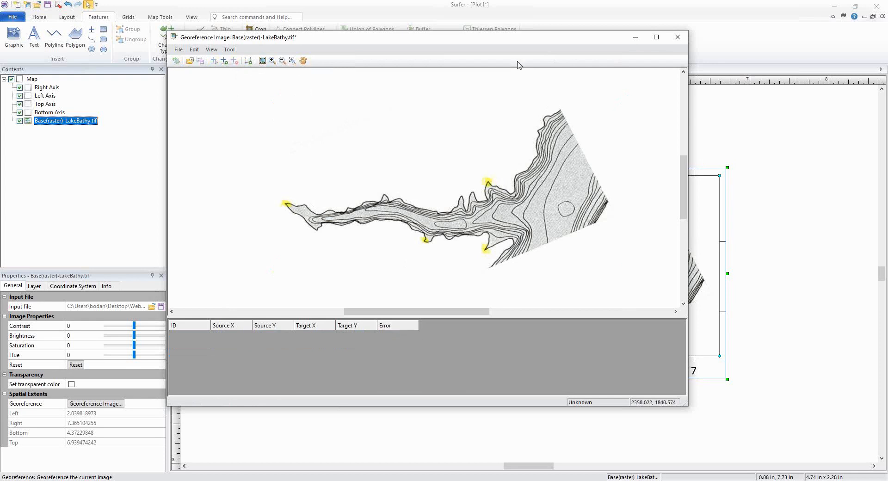
# Step: Add control points at the two yellow-highlighted shoreline points on the lake's southern arms
pyautogui.click(225, 61)
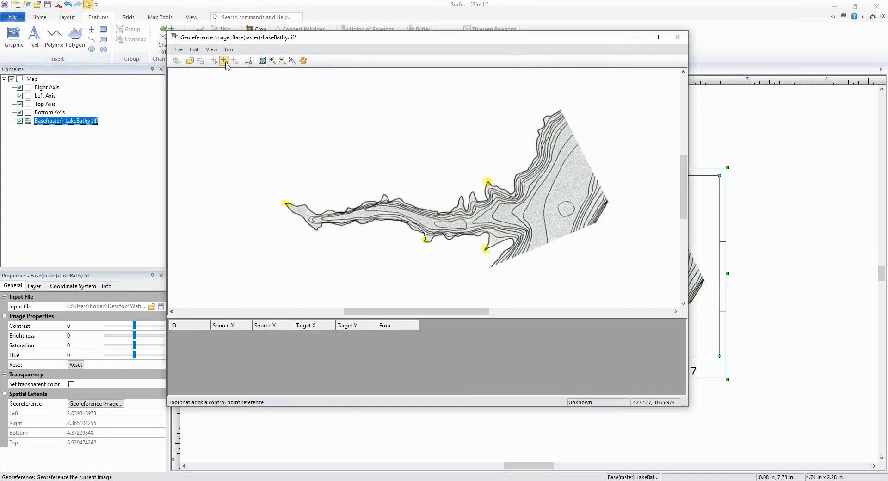
pyautogui.scroll(1, 479, 250)
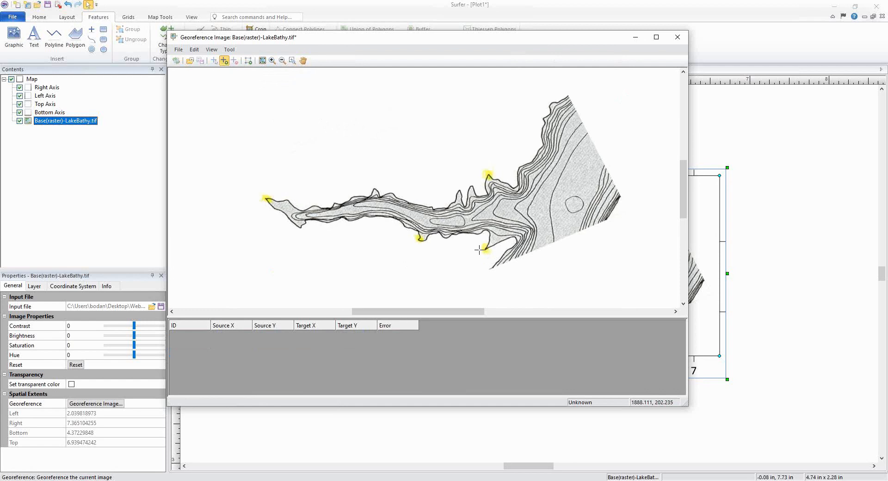
pyautogui.scroll(2, 479, 250)
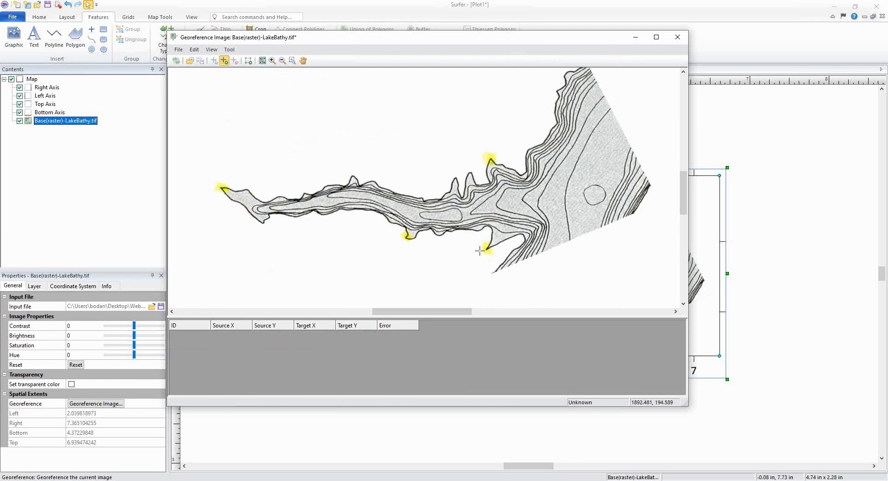
pyautogui.click(272, 61)
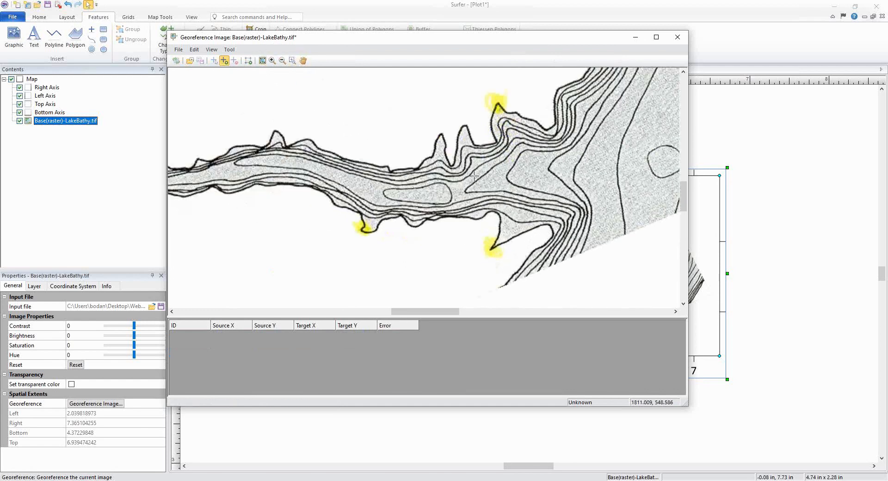
pyautogui.click(510, 254)
pyautogui.scroll(1, 479, 251)
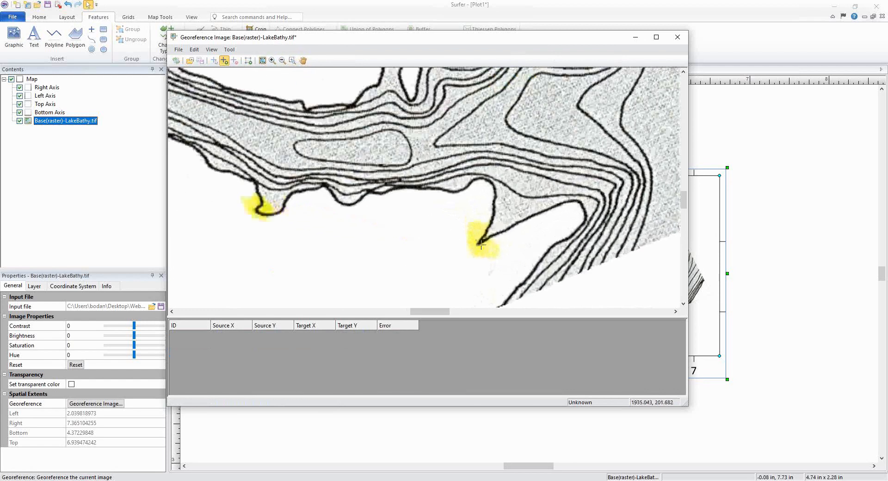
pyautogui.click(477, 244)
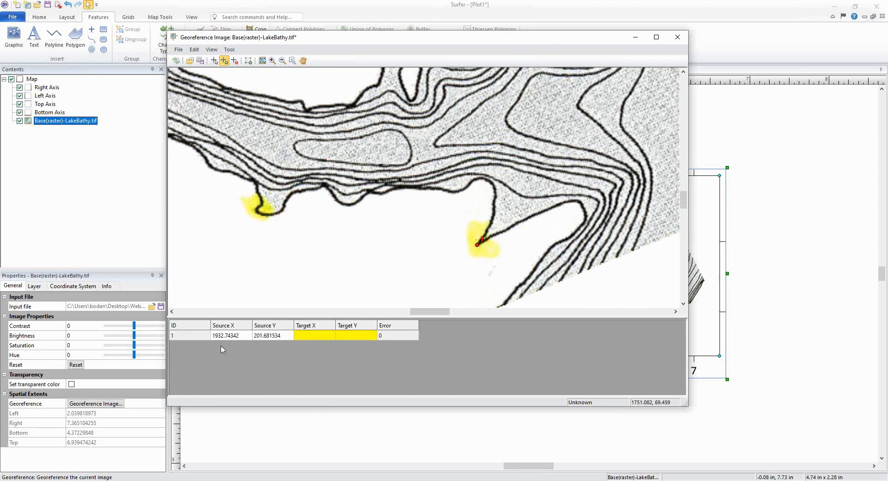
pyautogui.click(256, 212)
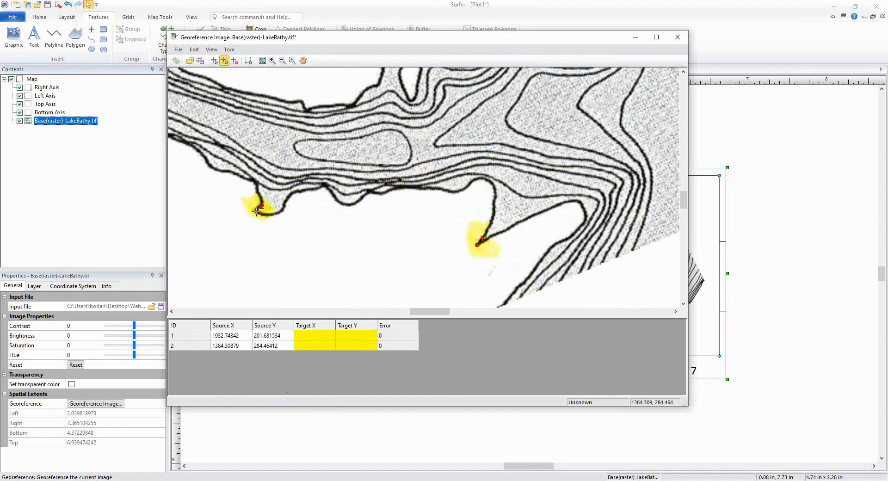
# Step: Add a third control point at the yellow-highlighted western tip of the lake
pyautogui.scroll(-1, 394, 240)
pyautogui.scroll(-3, 394, 240)
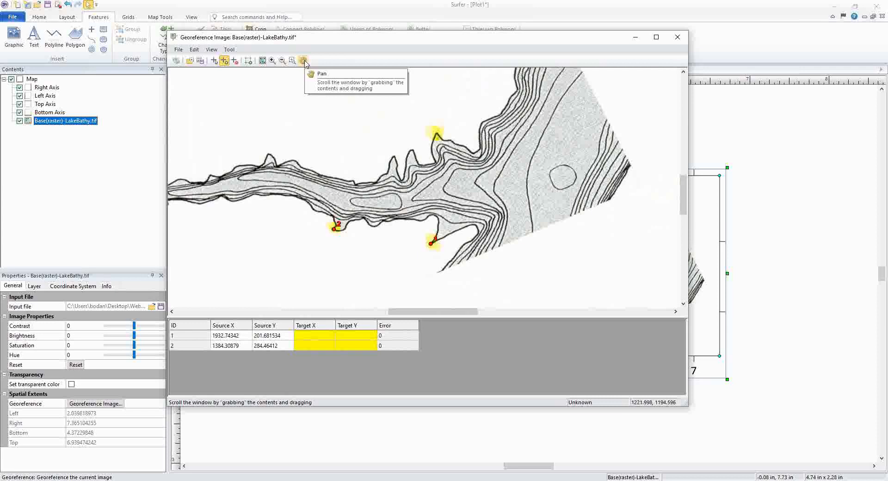
pyautogui.click(305, 63)
pyautogui.moveTo(294, 202); pyautogui.dragTo(478, 232)
pyautogui.scroll(4, 265, 191)
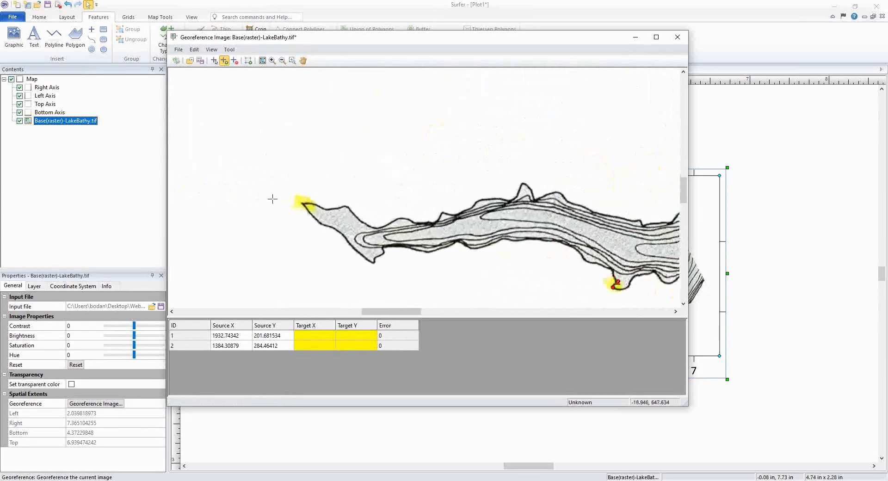
pyautogui.click(314, 204)
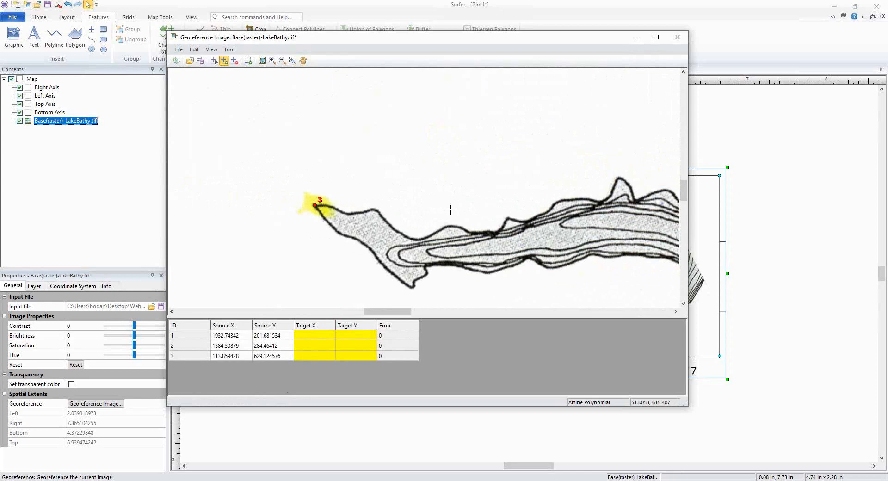
# Step: Add a fourth control point at the yellow-highlighted tip on the lake's northern shore, then show the entire image
pyautogui.scroll(5, 220, 230)
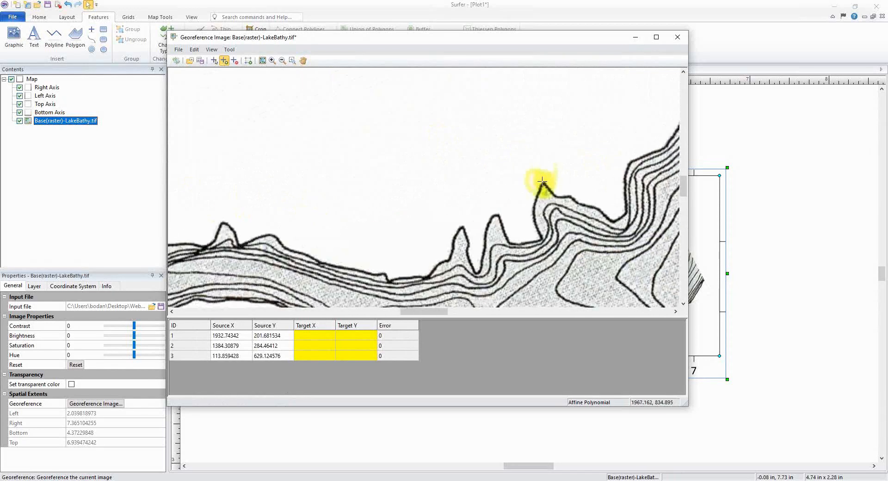
pyautogui.click(543, 181)
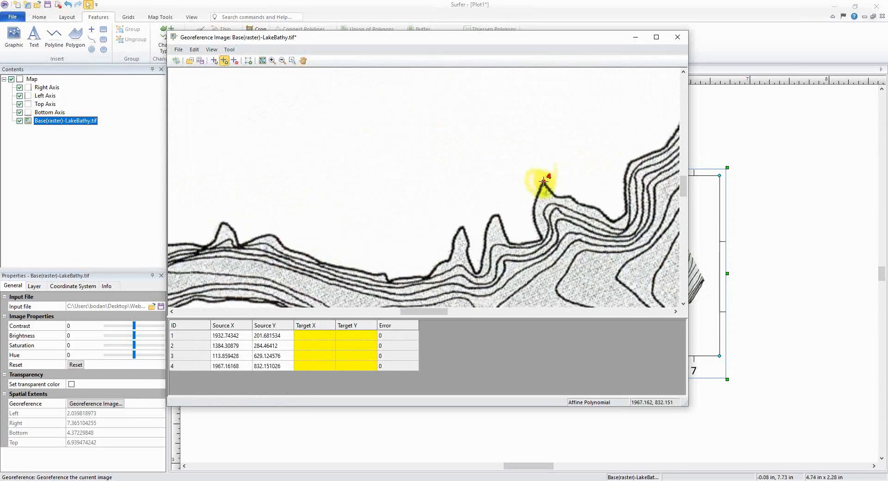
pyautogui.click(262, 60)
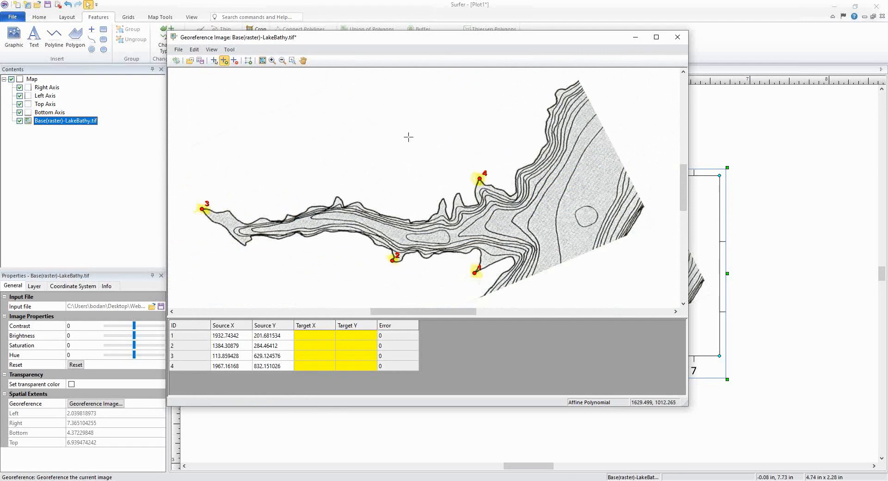
# Step: Enter target coordinates X 365822 and Y 5651691 for control point 1
pyautogui.click(315, 335)
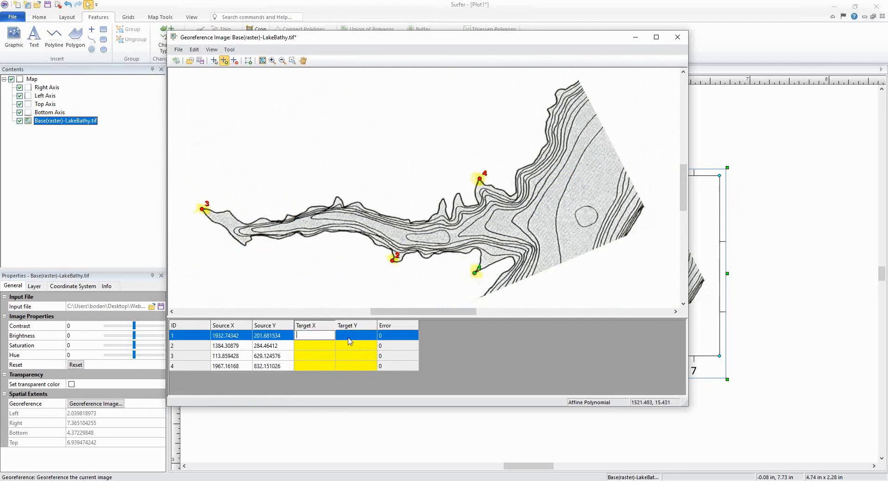
pyautogui.click(319, 340)
pyautogui.hotkey('alt', 'Tab')
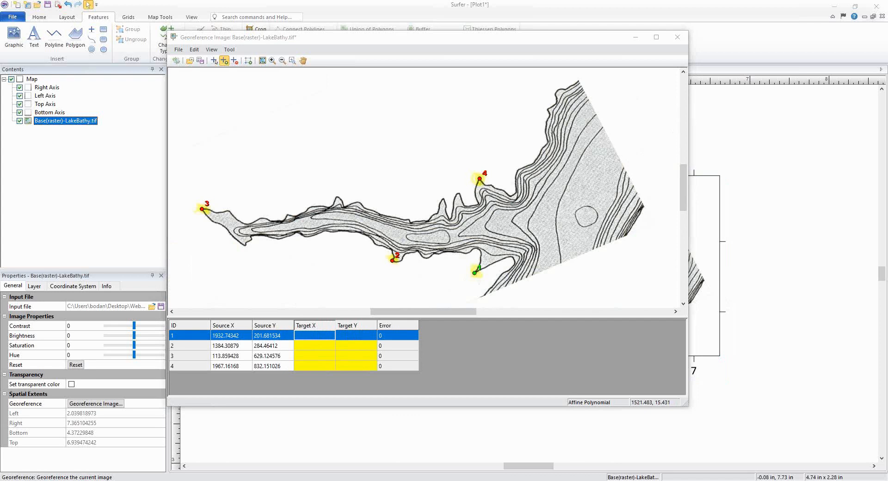
pyautogui.click(324, 339)
pyautogui.write('365822')
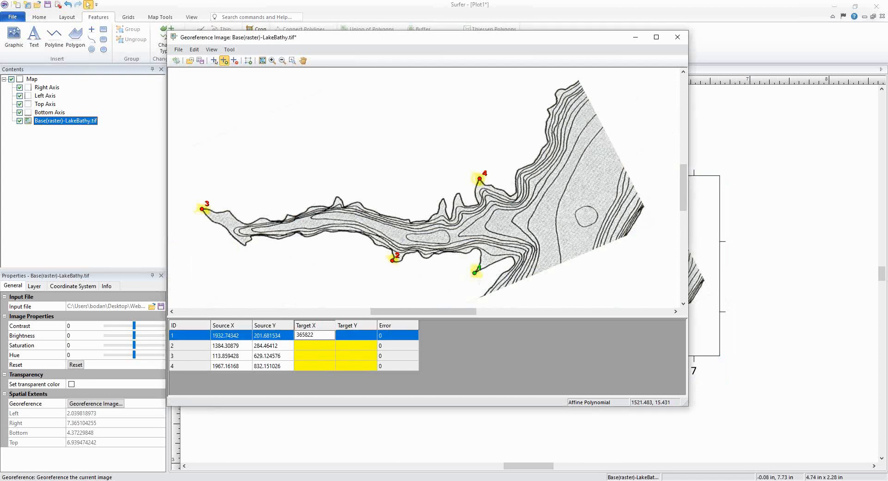
pyautogui.press('Tab')
pyautogui.write('5651691')
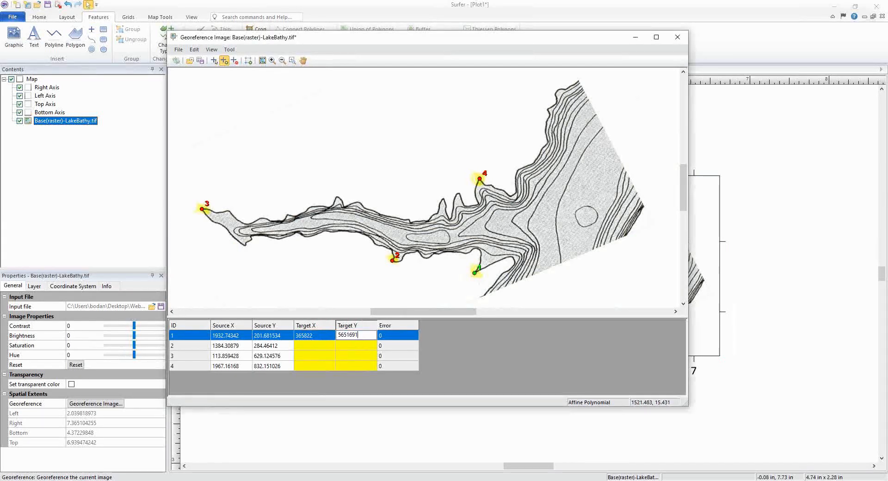
pyautogui.press('Return')
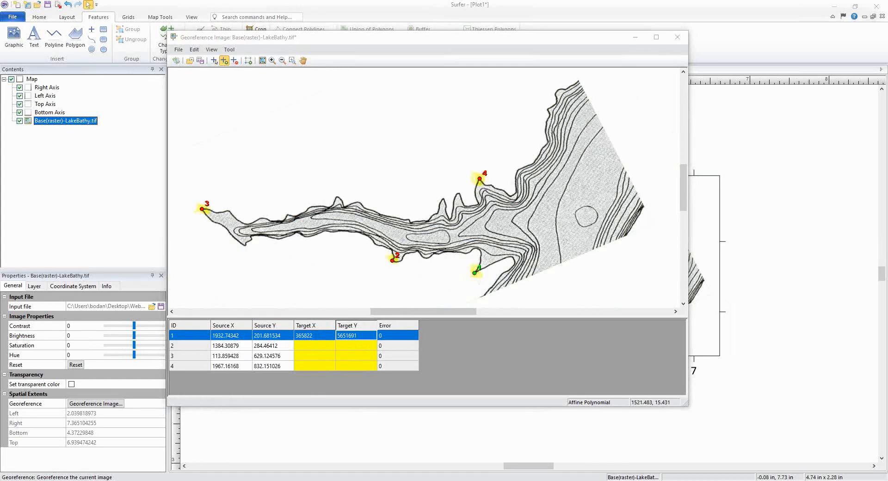
# Step: Enter target coordinates for control point 2 (364767, 5651858) and control point 3 (362311, 5652513)
pyautogui.click(313, 347)
pyautogui.write('364767')
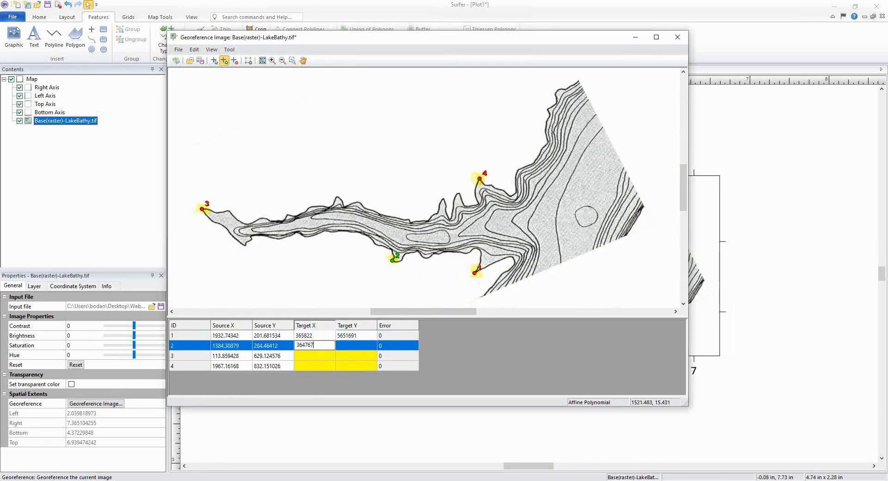
pyautogui.press('Return')
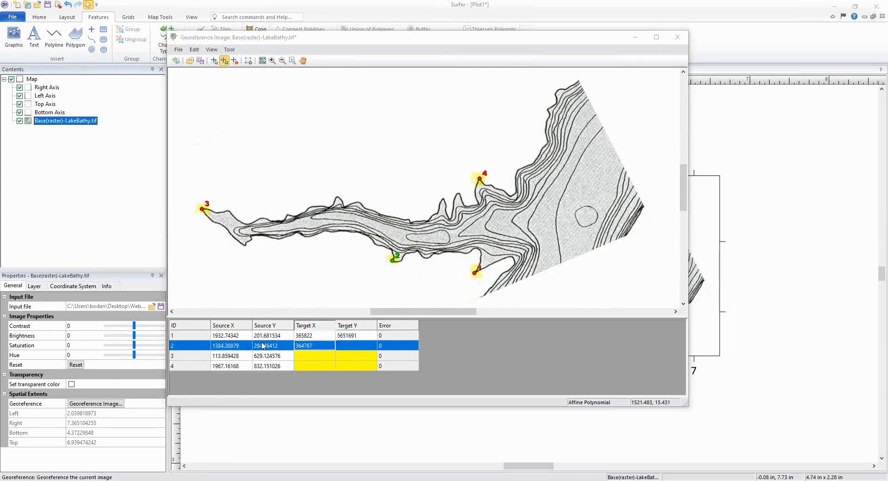
pyautogui.click(356, 348)
pyautogui.write('5651858')
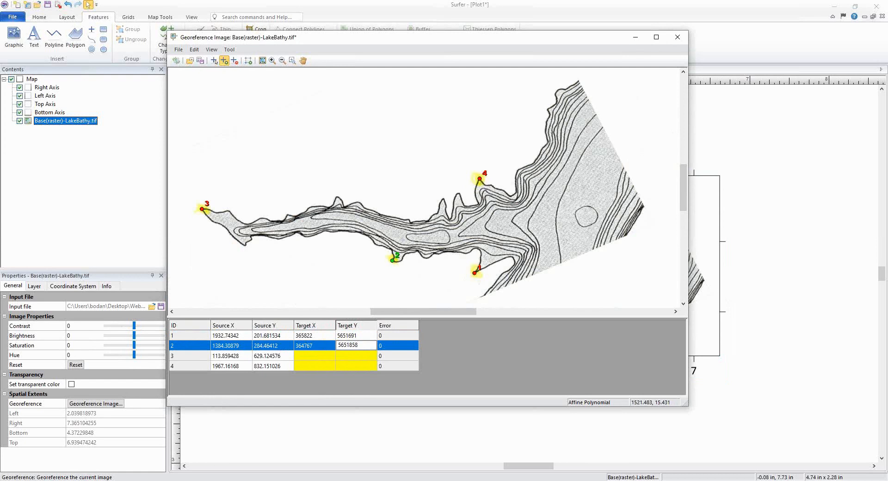
pyautogui.press('Return')
pyautogui.click(307, 355)
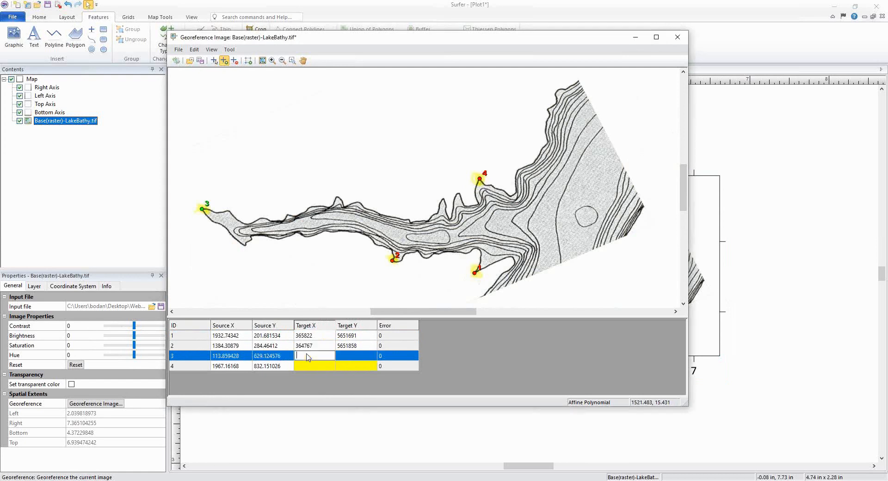
pyautogui.write('362311')
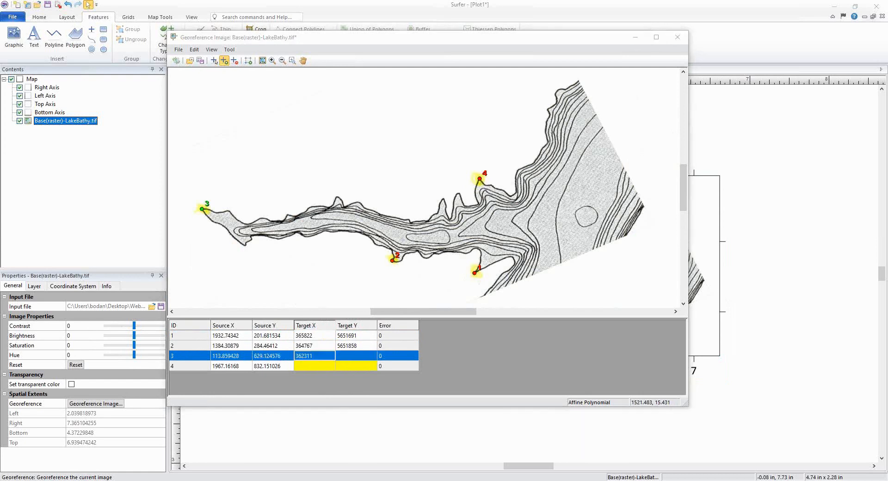
pyautogui.click(350, 356)
pyautogui.write('5652513')
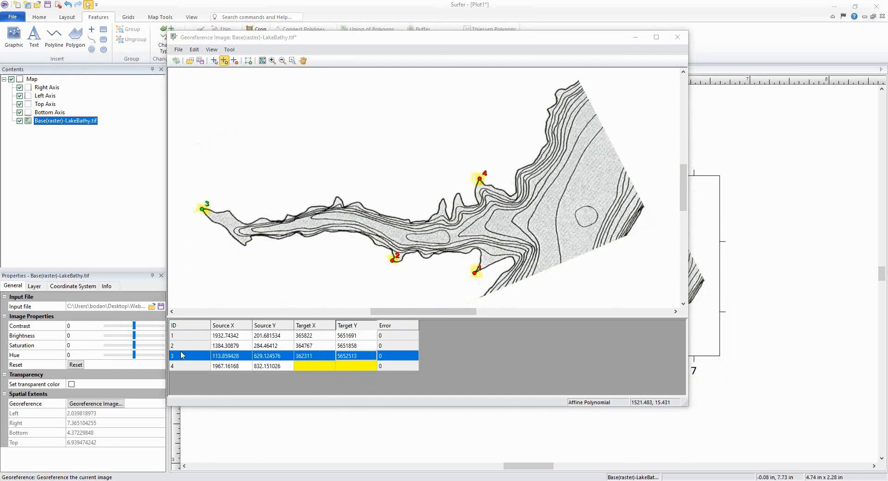
# Step: Enter target coordinates X 365892 and Y 5652907 for control point 4
pyautogui.click(313, 366)
pyautogui.write('365892')
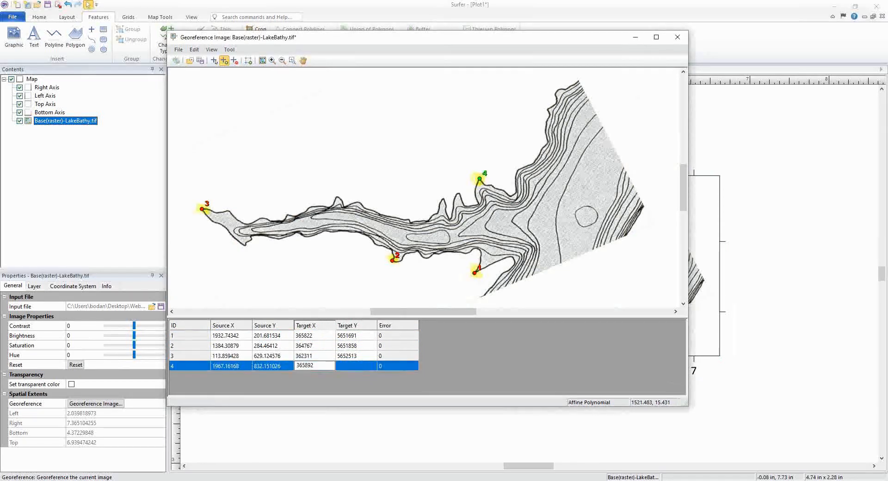
pyautogui.hotkey('alt', 'Tab')
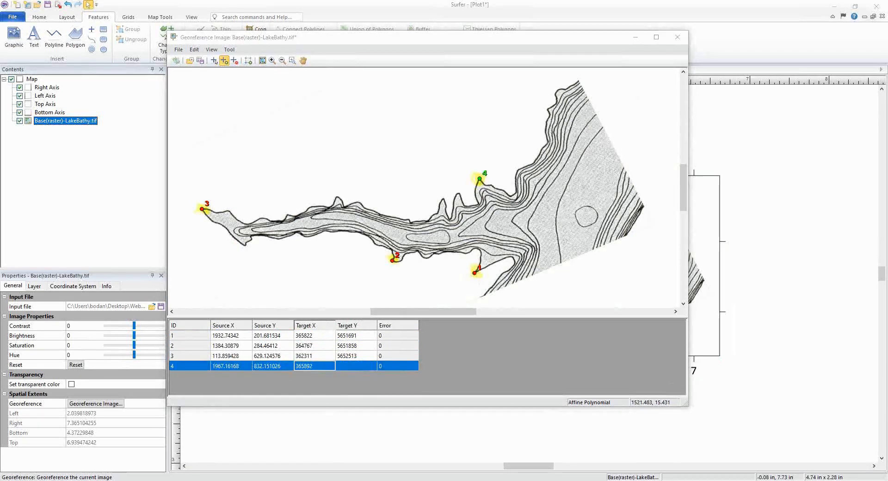
pyautogui.click(348, 367)
pyautogui.write('5652907')
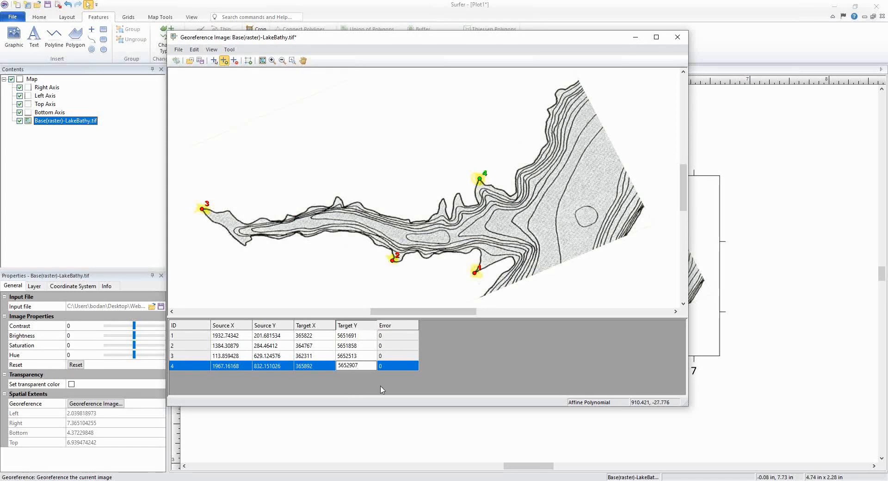
pyautogui.press('Return')
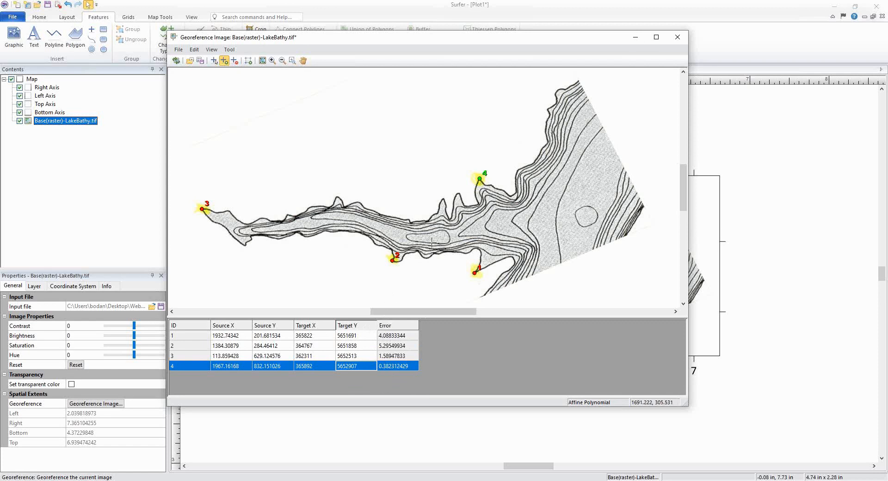
# Step: Restore control point 1's target X to 365822 after accidentally altering it
pyautogui.click(325, 337)
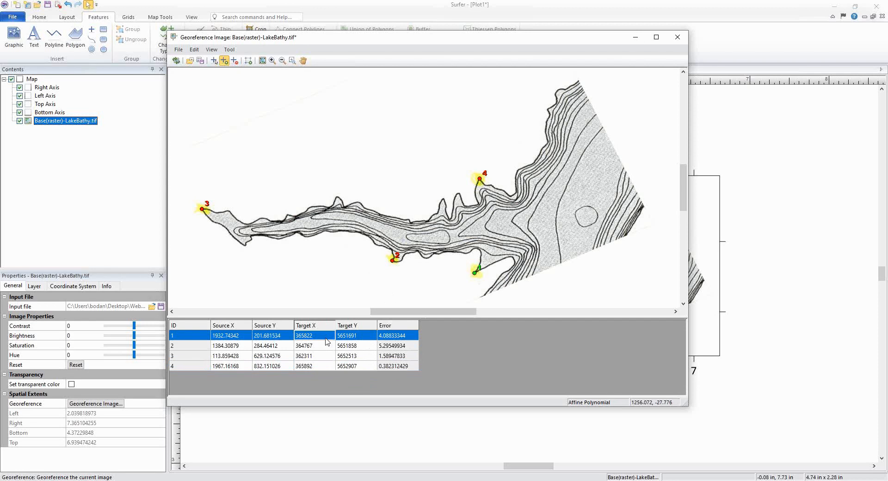
pyautogui.click(324, 340)
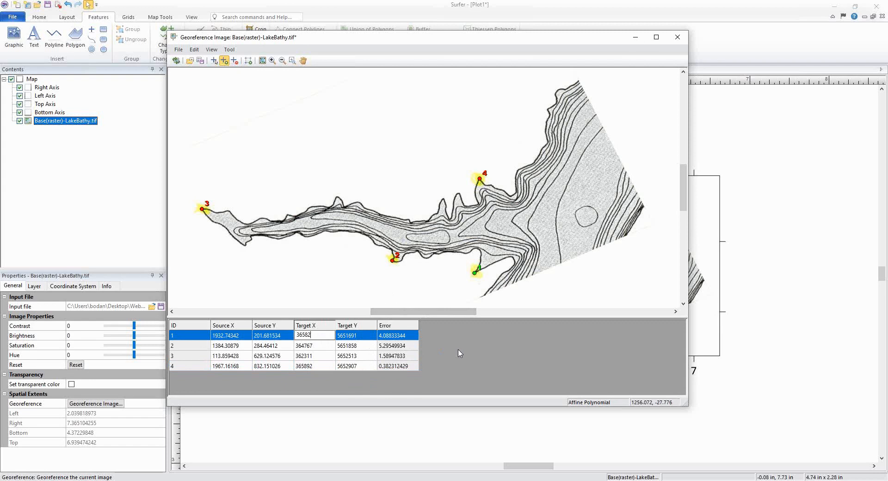
pyautogui.click(464, 360)
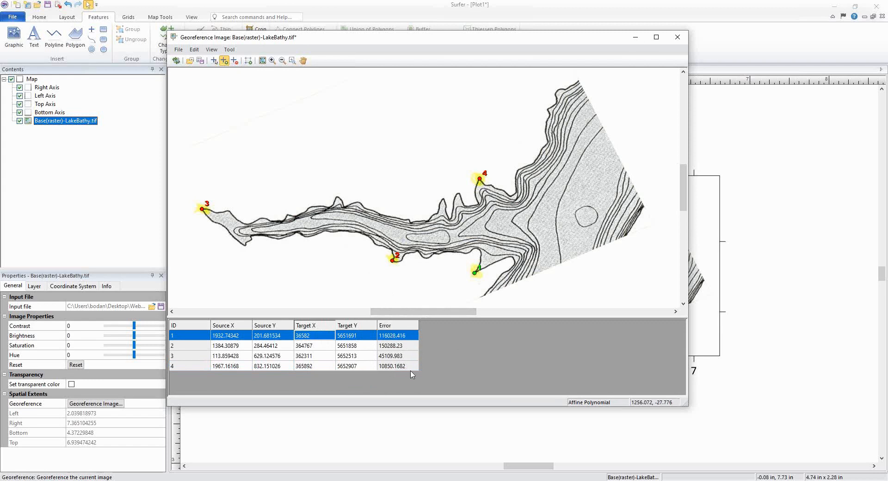
pyautogui.click(324, 337)
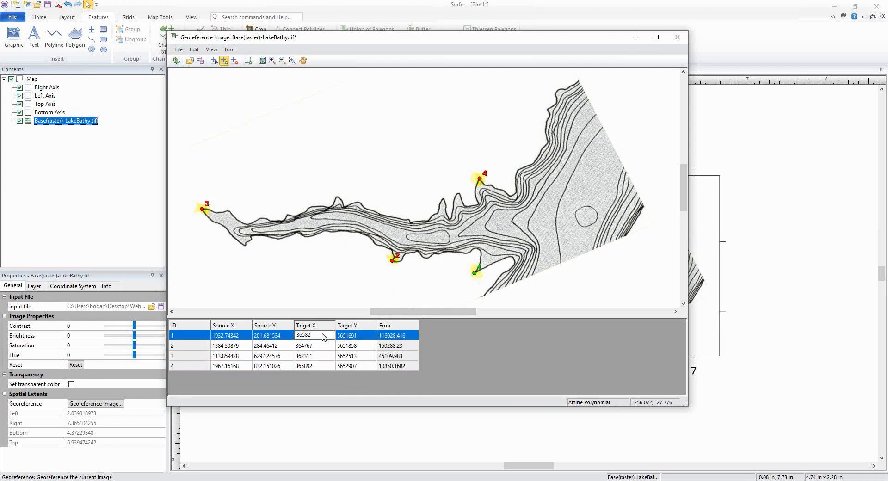
pyautogui.write('2')
pyautogui.press('Return')
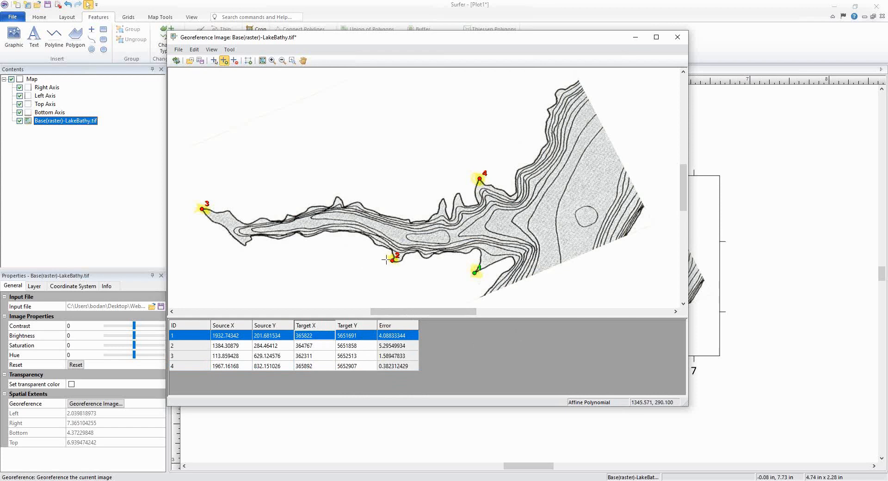
# Step: Nudge control point 4 precisely onto the tip of its highlighted shoreline feature and view the whole image
pyautogui.click(213, 61)
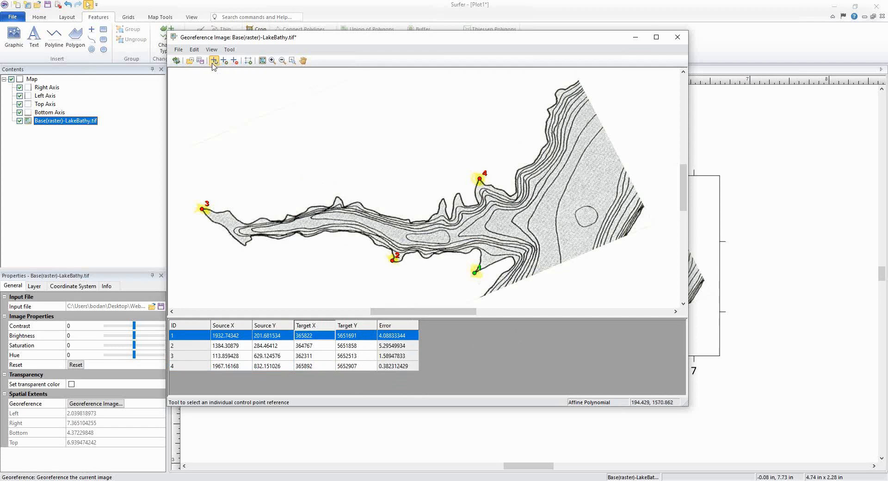
pyautogui.scroll(1, 489, 180)
pyautogui.scroll(3, 481, 179)
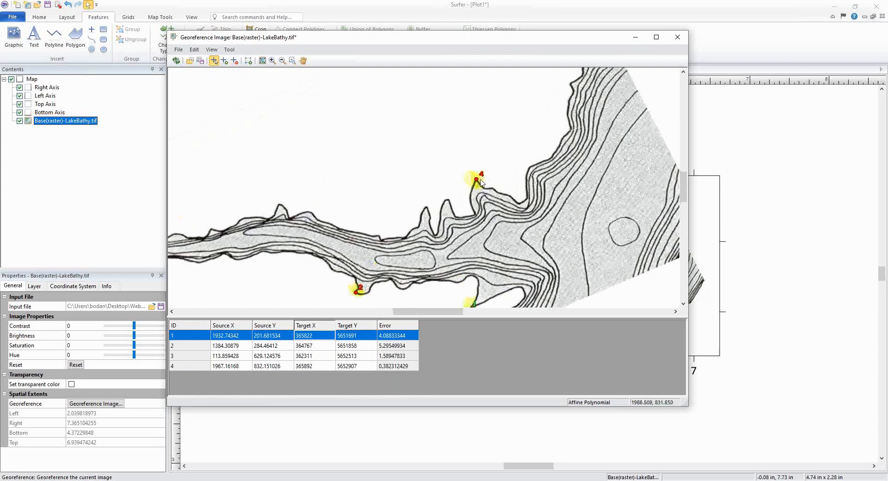
pyautogui.click(463, 173)
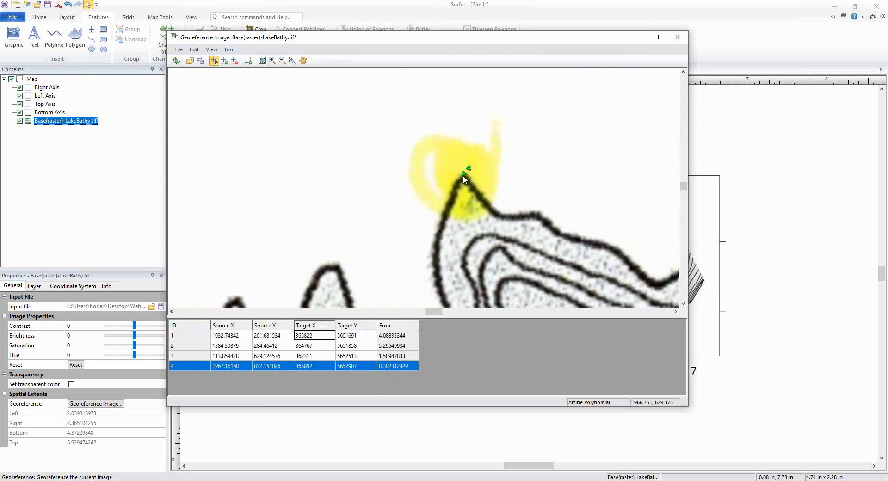
pyautogui.moveTo(464, 175); pyautogui.dragTo(463, 175)
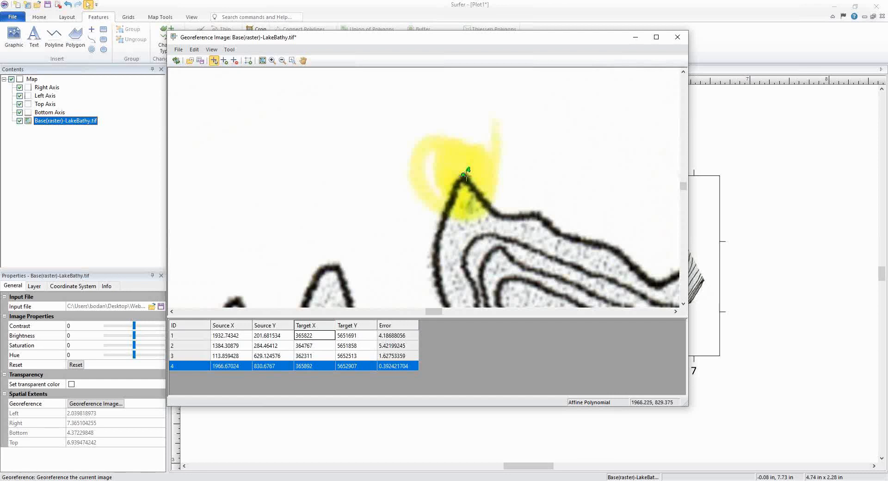
pyautogui.moveTo(464, 176); pyautogui.dragTo(463, 178)
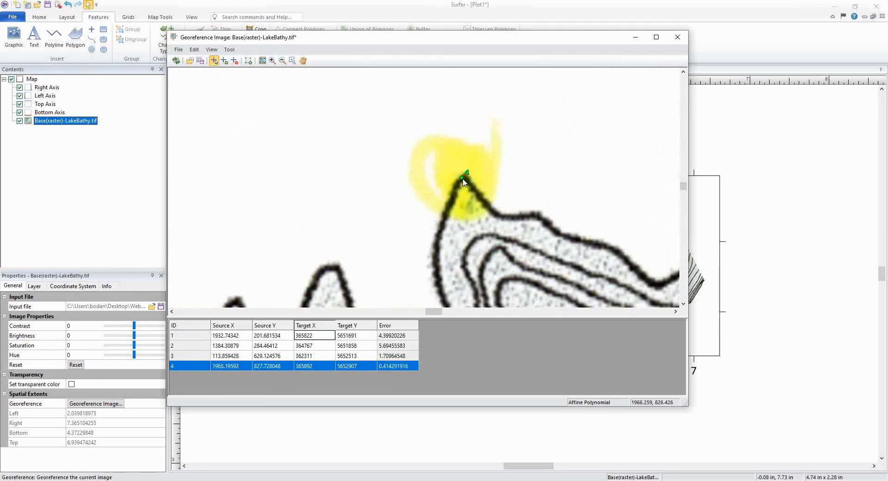
pyautogui.scroll(-3, 465, 182)
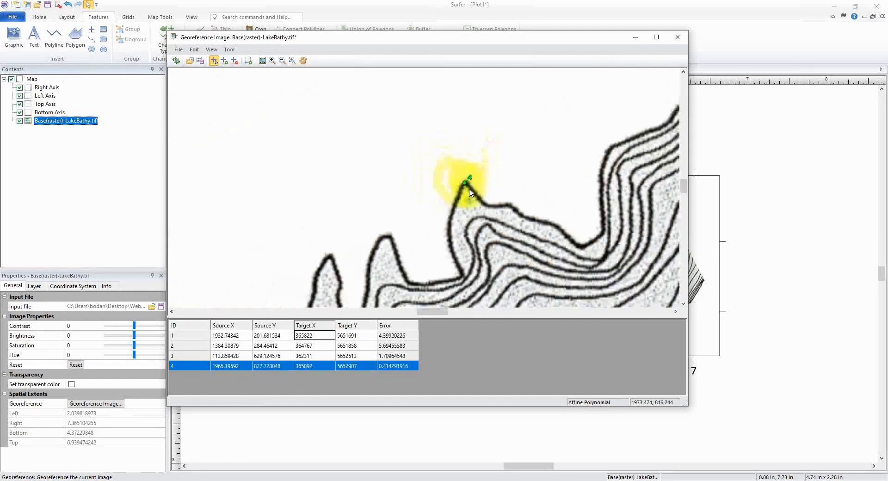
pyautogui.click(262, 62)
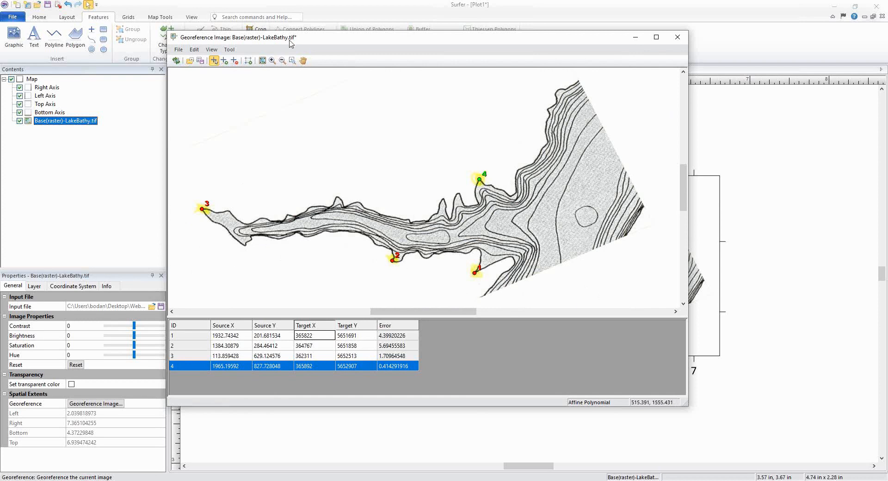
pyautogui.moveTo(290, 41); pyautogui.dragTo(296, 41)
pyautogui.moveTo(426, 40); pyautogui.dragTo(622, 1)
pyautogui.moveTo(491, 1); pyautogui.dragTo(389, 37)
pyautogui.moveTo(327, 54); pyautogui.dragTo(275, 42)
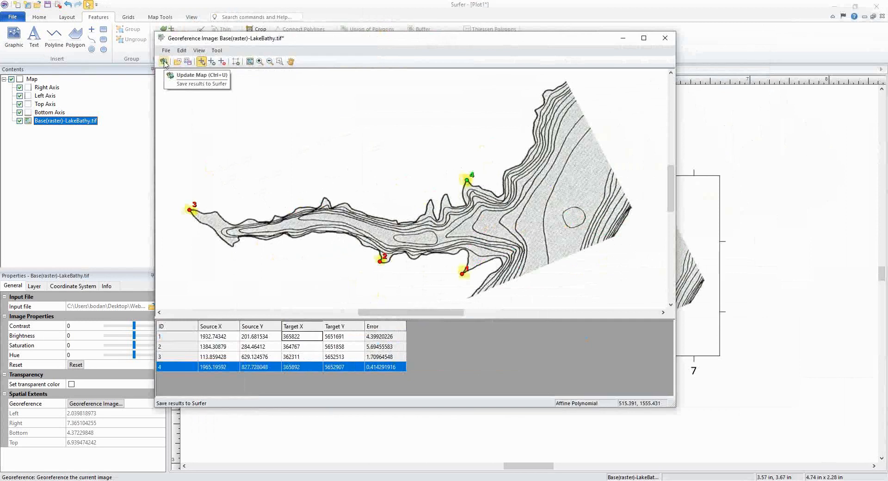
# Step: Update the map with the georeferenced image, letting the map limits adjust to the layer, and close the georeference window
pyautogui.click(164, 62)
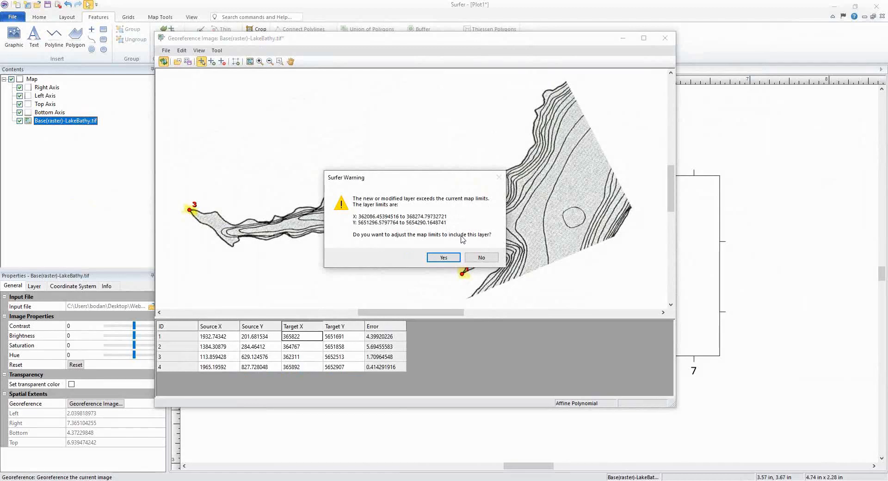
pyautogui.click(445, 257)
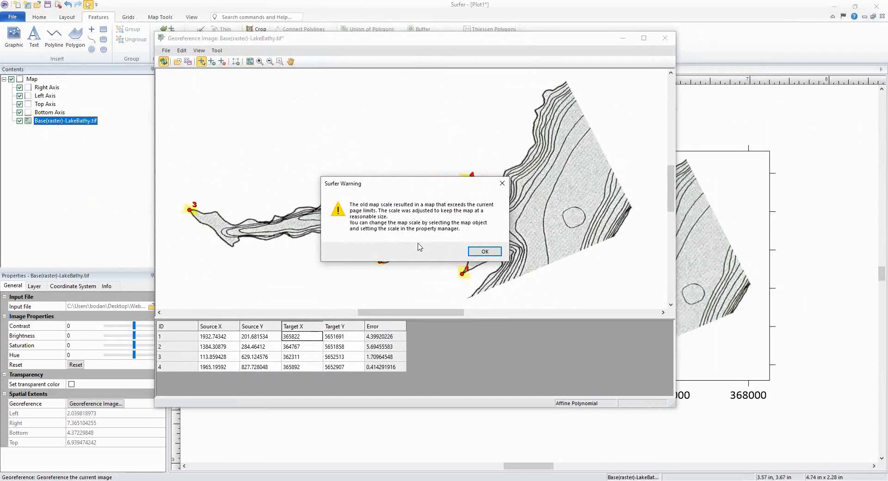
pyautogui.click(484, 252)
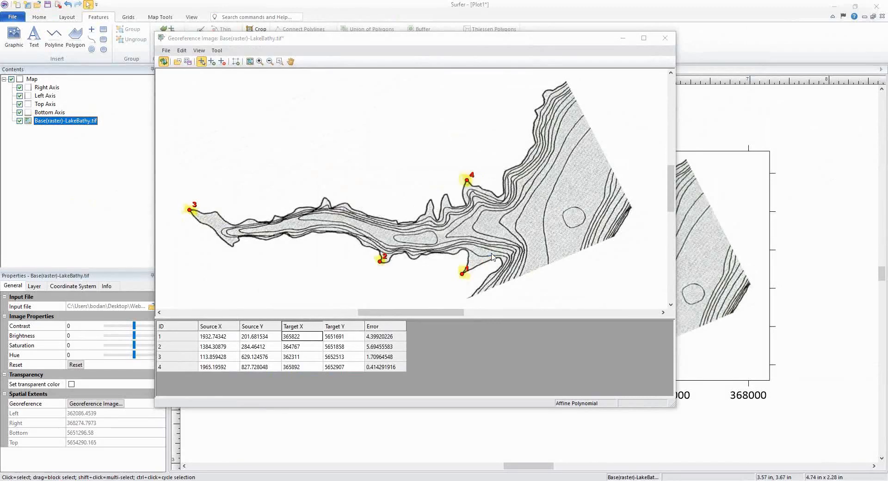
pyautogui.click(663, 42)
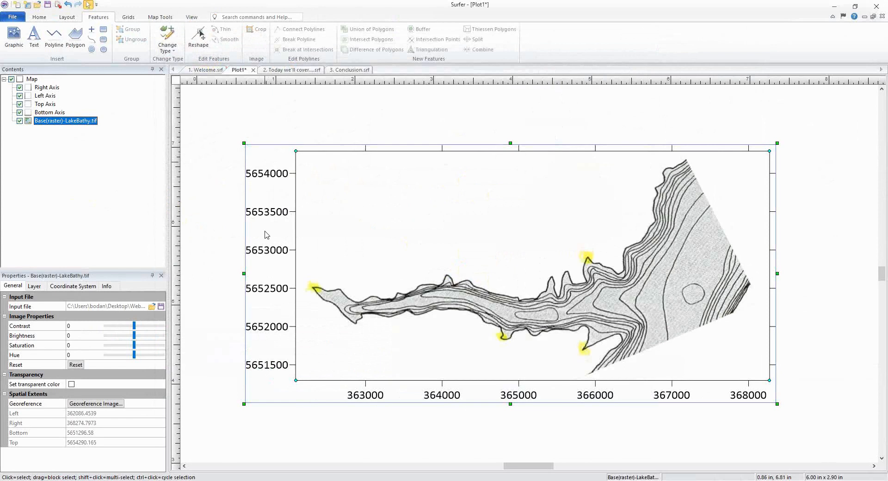
# Step: Set the map's target coordinate system to WGS84 UTM zone 13N, found by searching for 13n
pyautogui.click(727, 436)
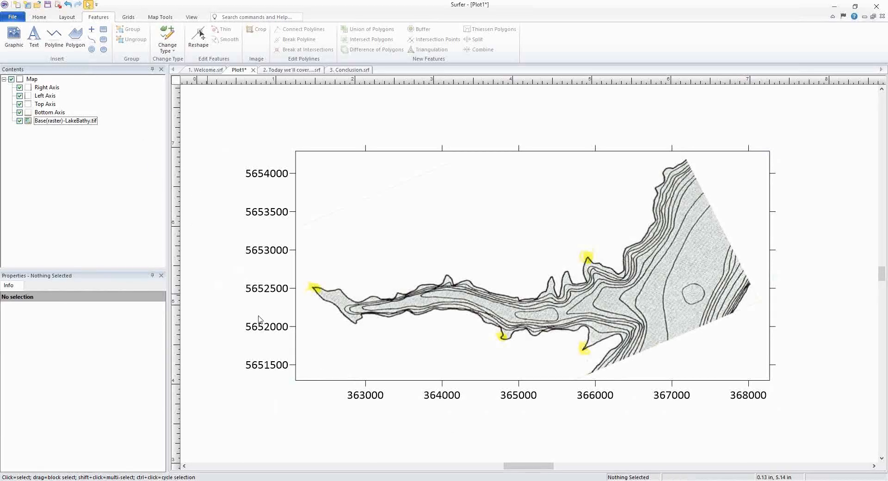
pyautogui.click(75, 123)
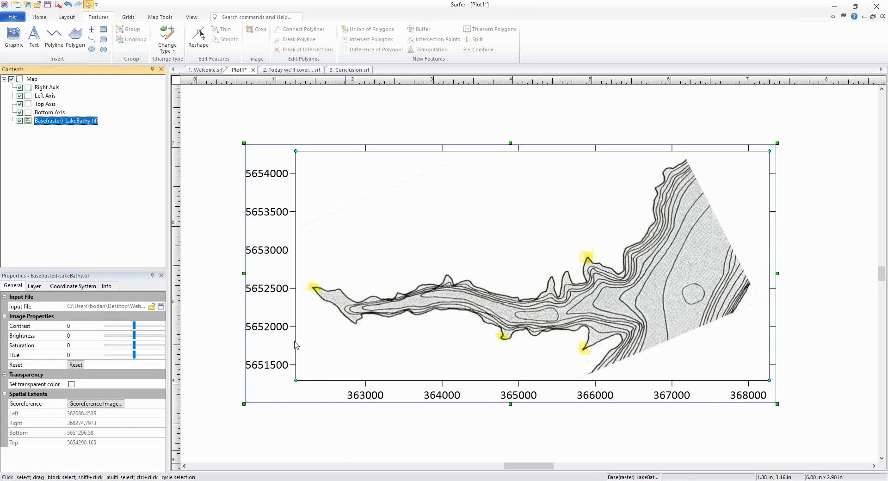
pyautogui.click(35, 80)
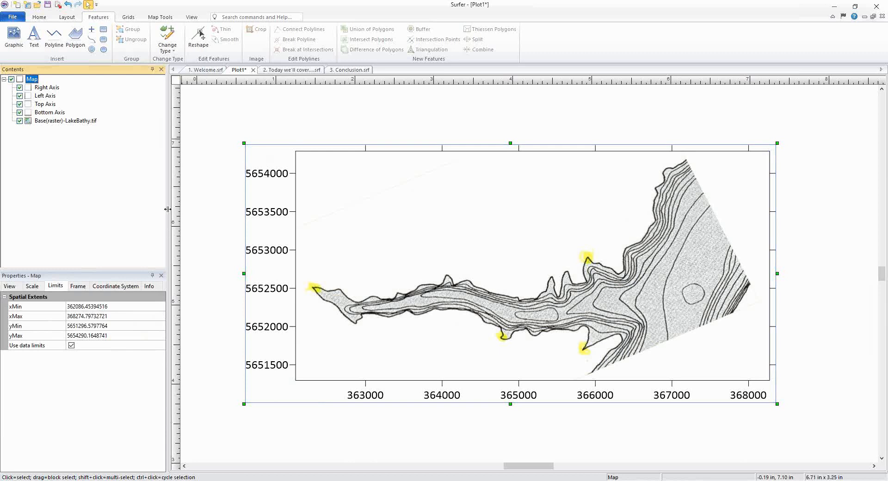
pyautogui.click(33, 80)
pyautogui.click(88, 277)
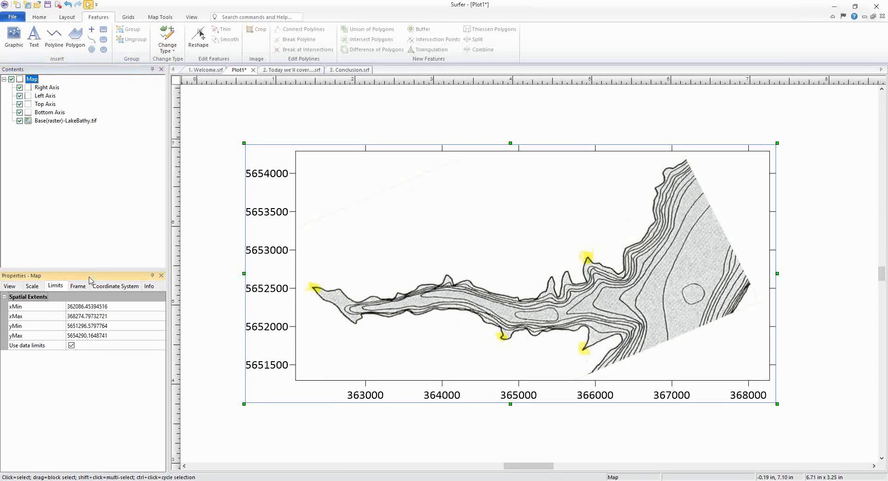
pyautogui.click(116, 286)
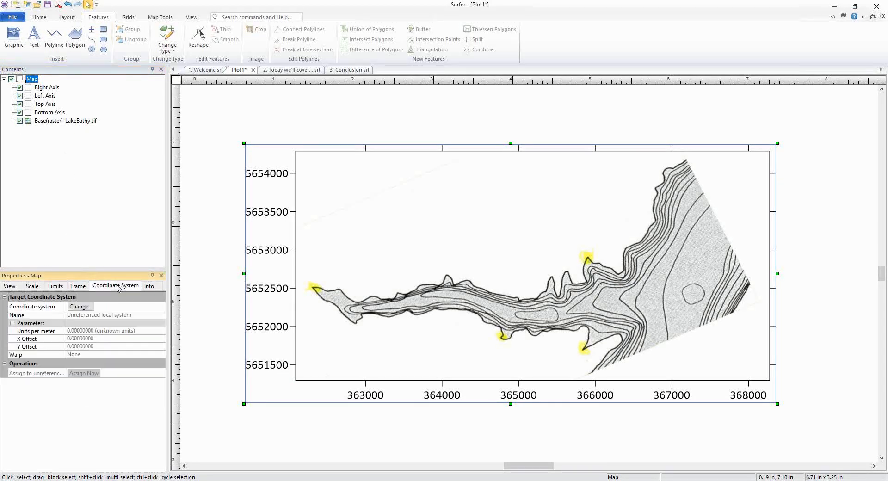
pyautogui.click(80, 307)
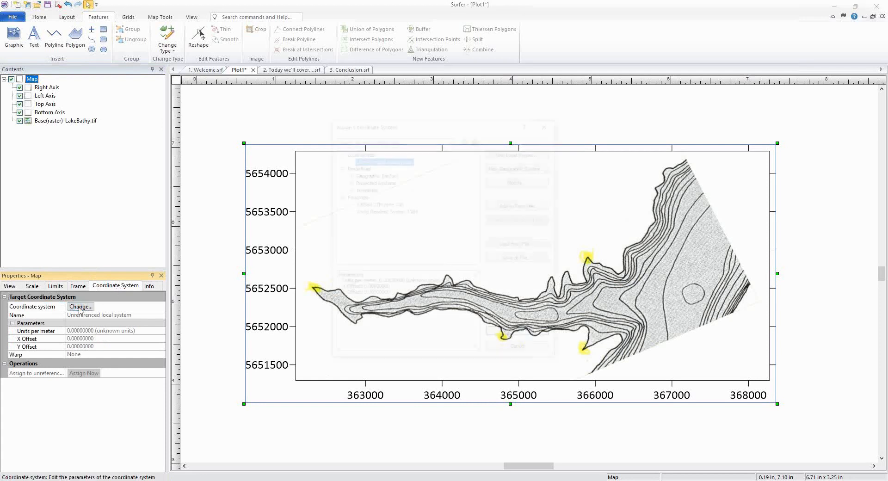
pyautogui.click(378, 139)
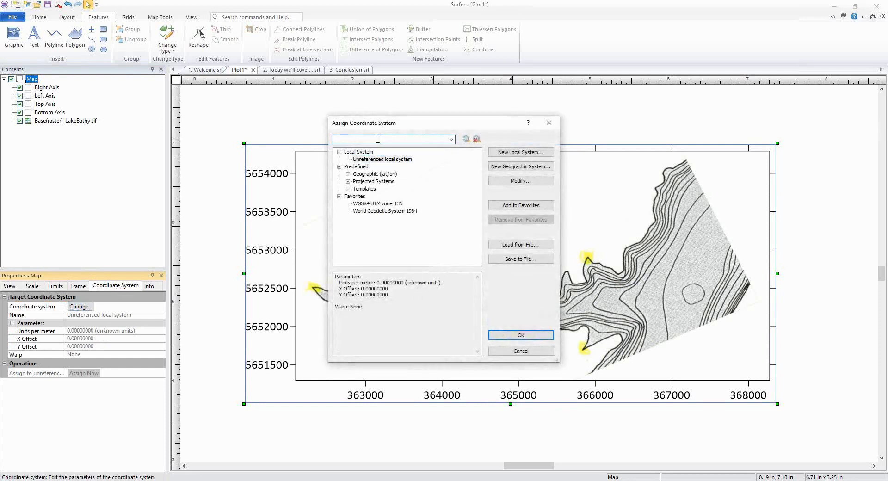
pyautogui.click(348, 181)
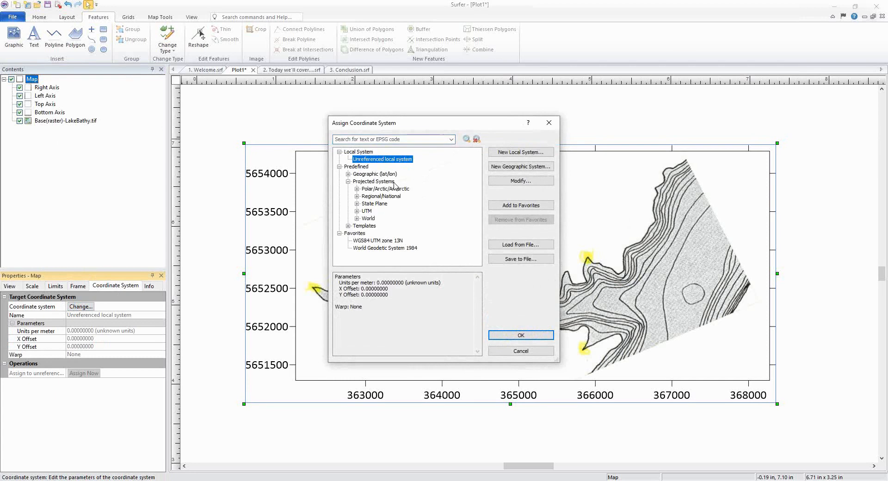
pyautogui.click(392, 141)
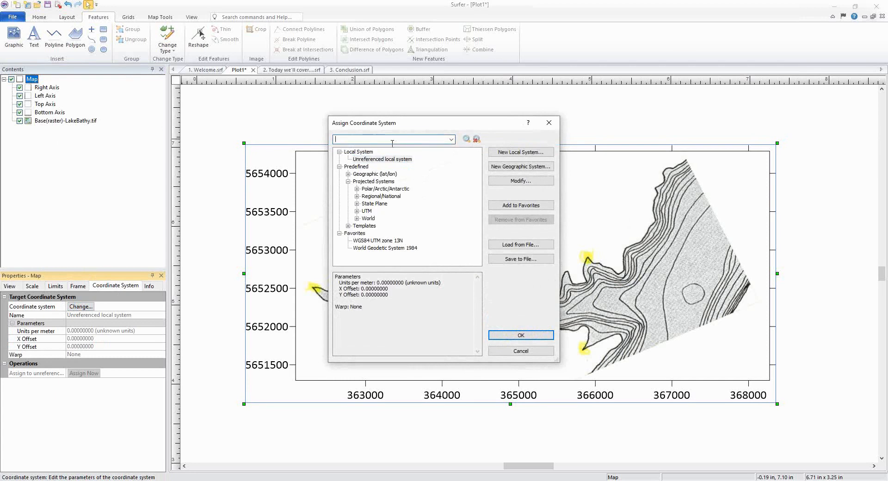
pyautogui.write('13n')
pyautogui.press('Return')
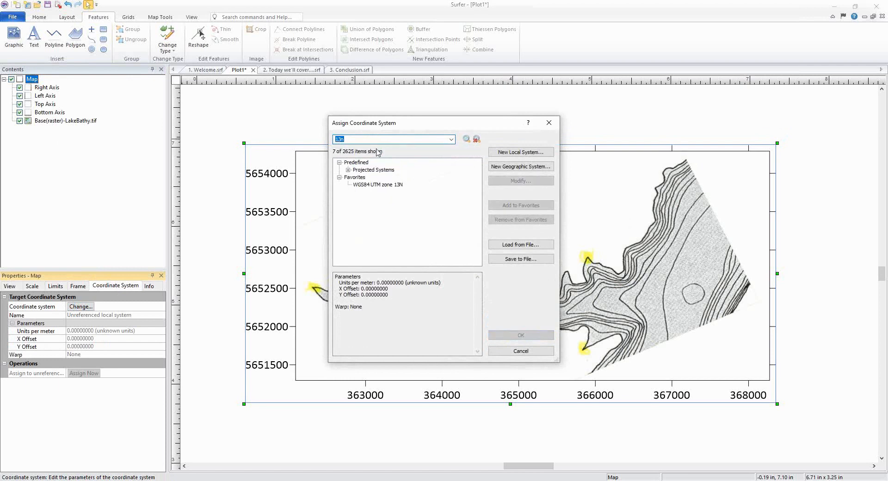
pyautogui.click(348, 170)
pyautogui.click(357, 178)
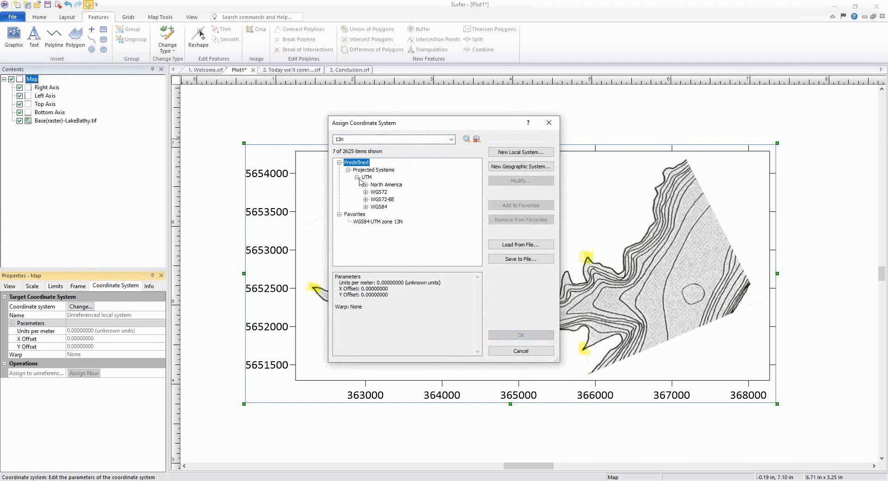
pyautogui.click(366, 207)
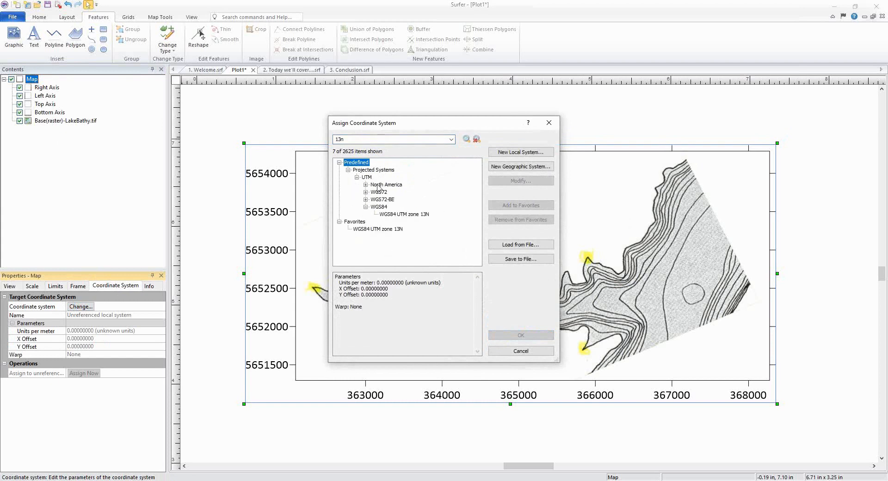
pyautogui.click(428, 214)
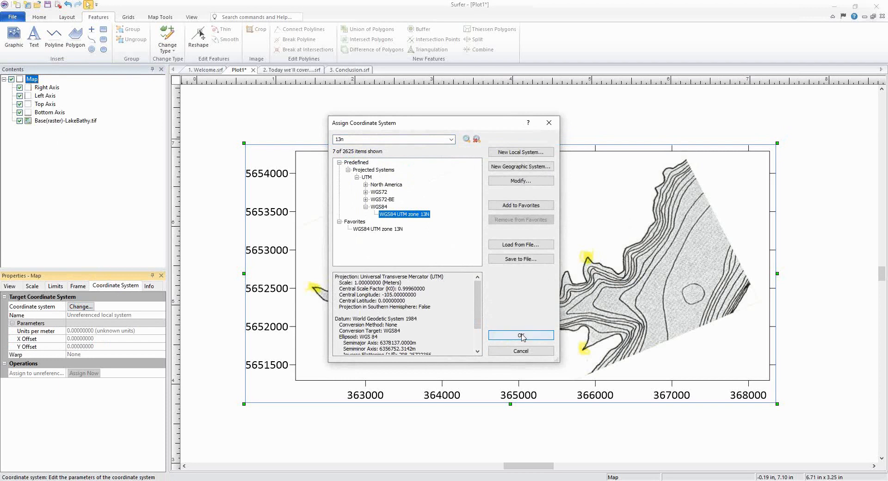
pyautogui.click(521, 336)
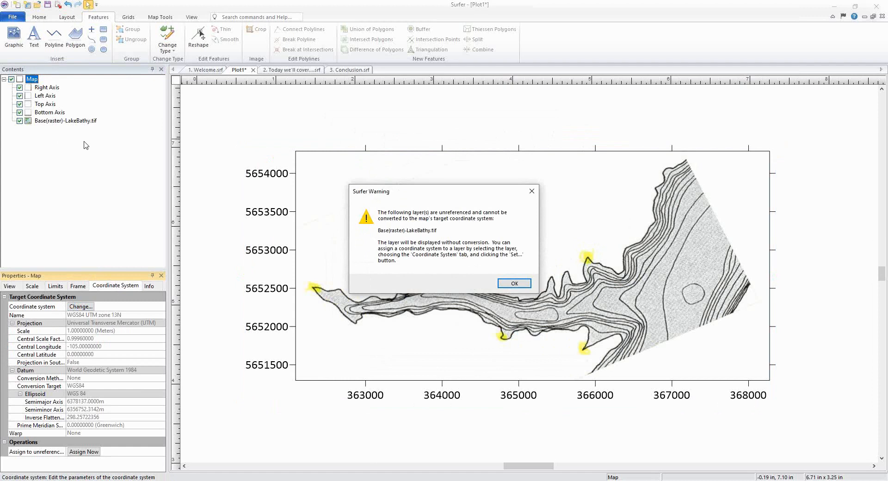
pyautogui.click(514, 286)
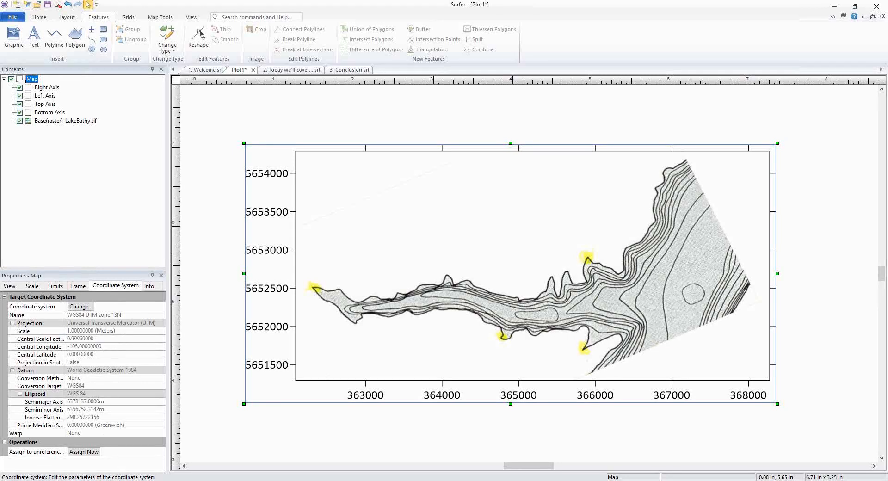
# Step: Assign the map's coordinate system to the unreferenced image layer and open the layer's coordinate system properties
pyautogui.click(92, 454)
pyautogui.click(94, 453)
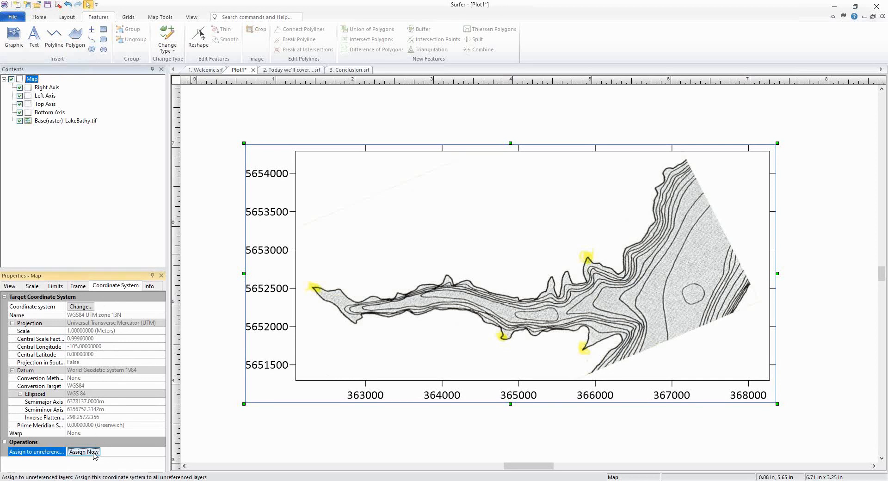
pyautogui.click(95, 453)
pyautogui.click(94, 121)
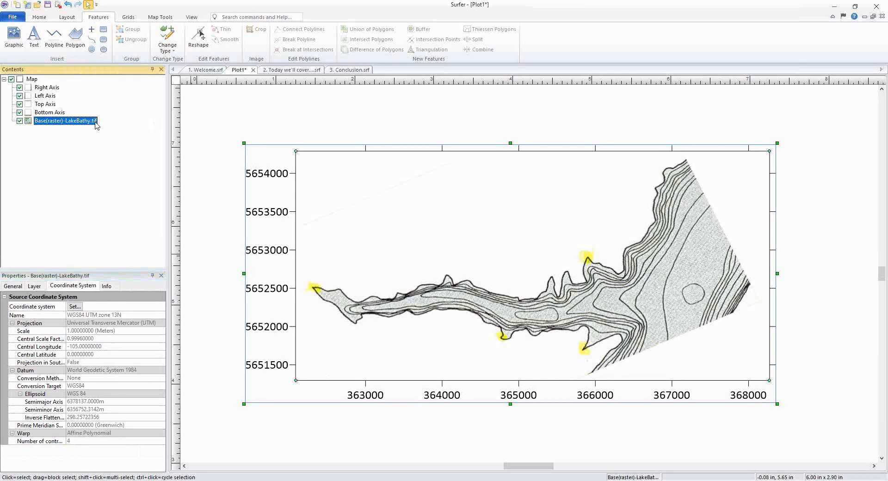
pyautogui.click(72, 286)
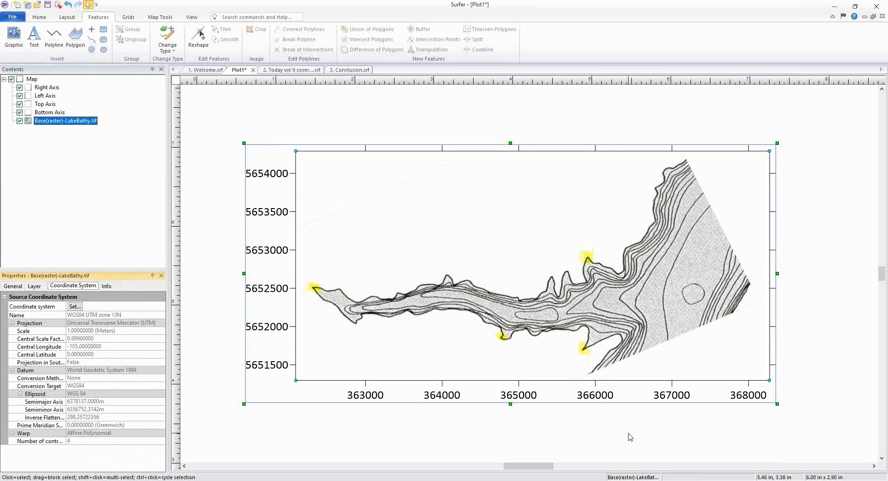
# Step: Reopen the image's georeference window to review the control point table, then close it
pyautogui.click(514, 437)
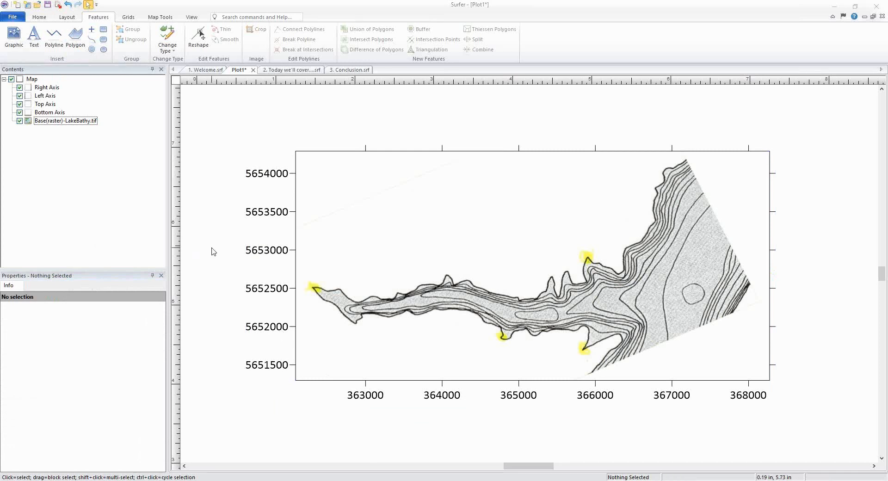
pyautogui.click(85, 122)
pyautogui.click(12, 285)
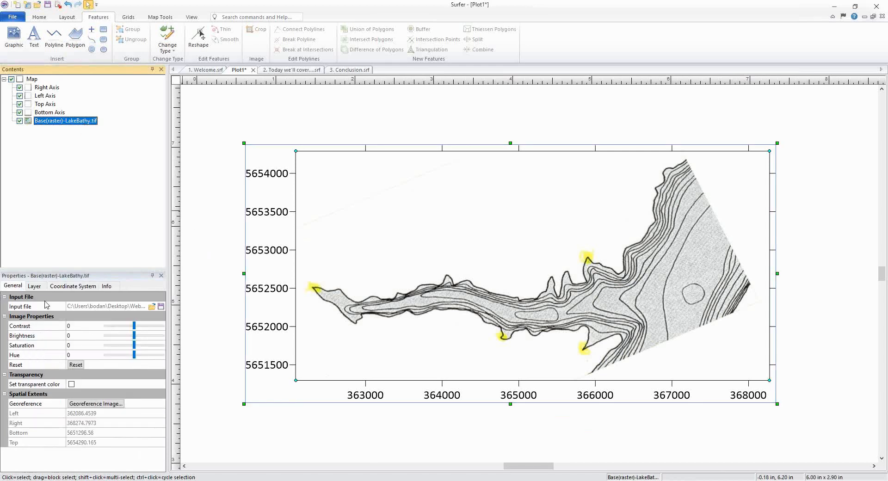
pyautogui.click(96, 403)
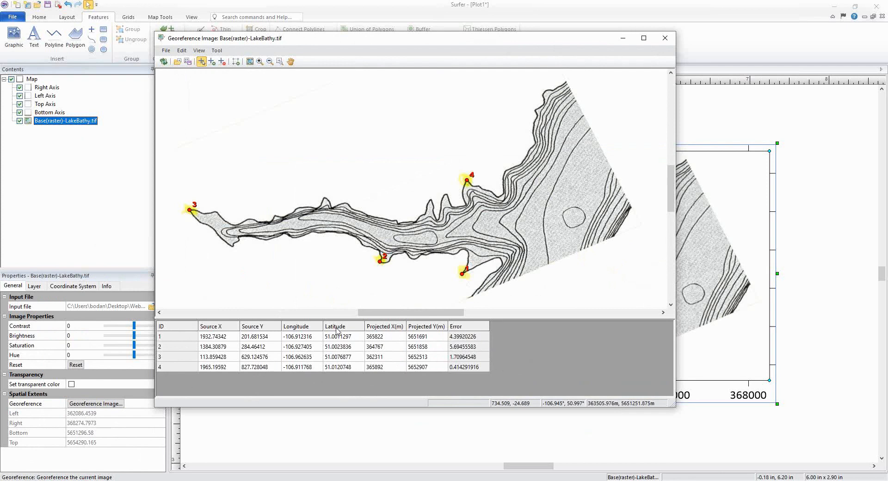
pyautogui.click(664, 39)
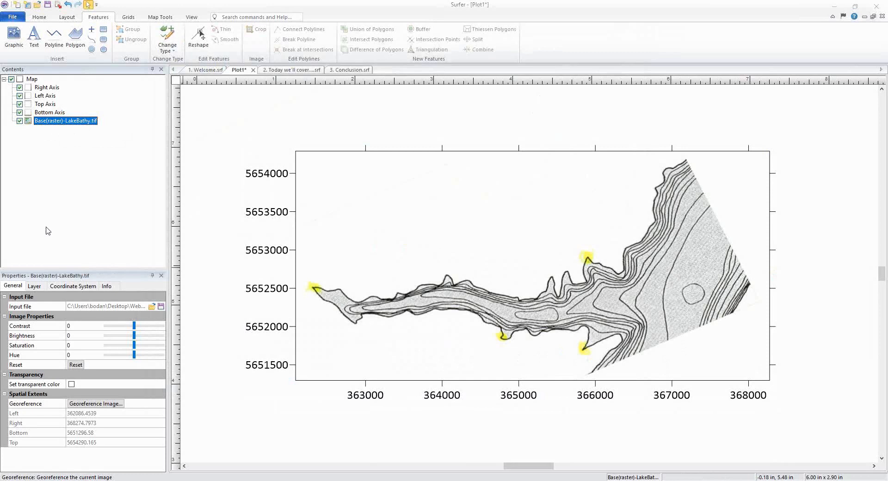
# Step: Enable a transparent color on the image layer and raise the transparency tolerance to 122
pyautogui.click(15, 282)
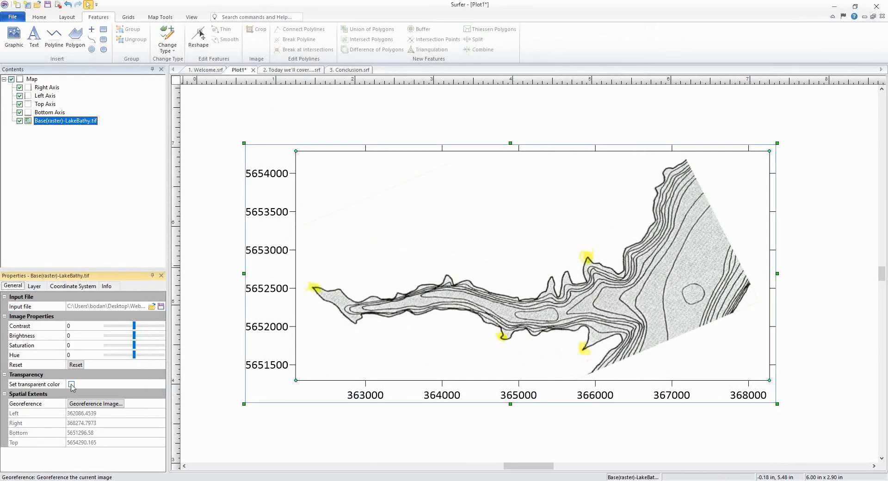
pyautogui.click(71, 384)
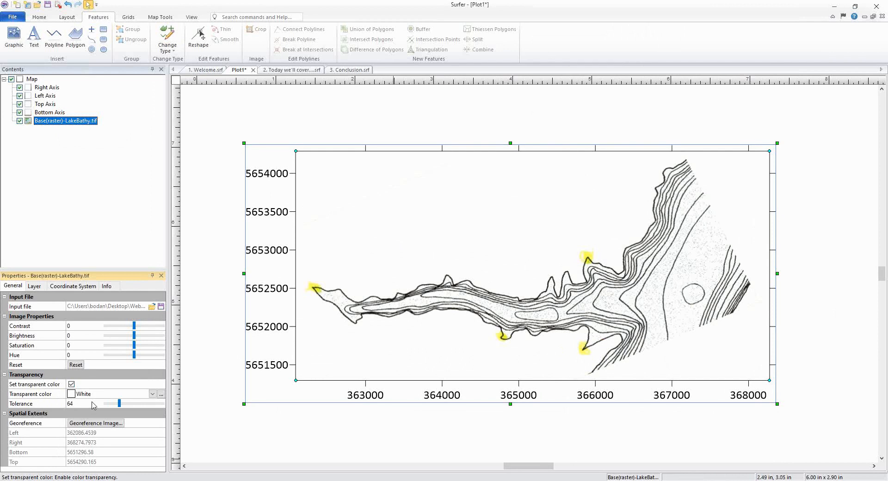
pyautogui.click(119, 406)
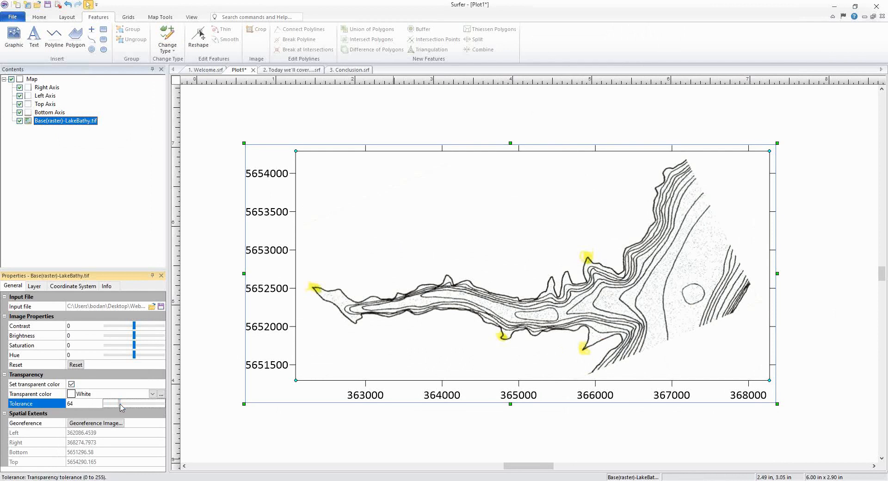
pyautogui.moveTo(120, 404)
pyautogui.mouseDown()
pyautogui.moveTo(168, 405)
pyautogui.moveTo(126, 411)
pyautogui.moveTo(133, 409)
pyautogui.mouseUp()
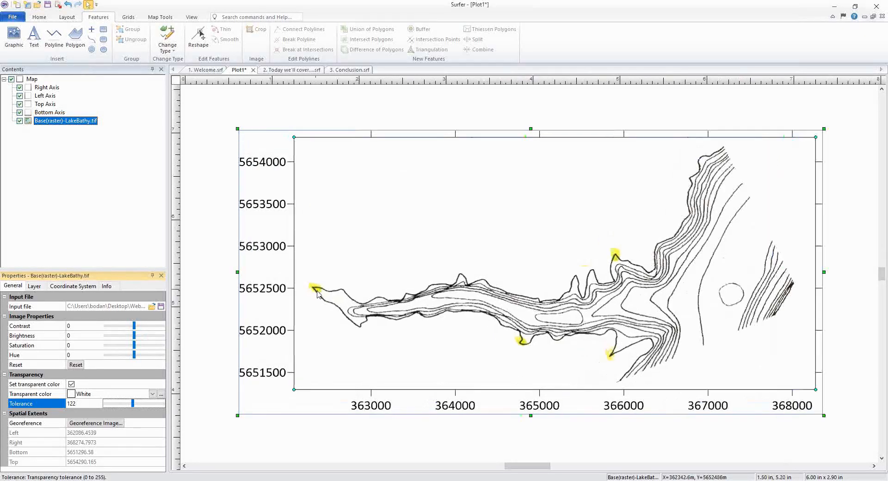
# Step: Set the image's transparent color to the yellow highlight by sampling it from a highlighted shoreline point
pyautogui.scroll(2, 315, 294)
pyautogui.scroll(3, 318, 292)
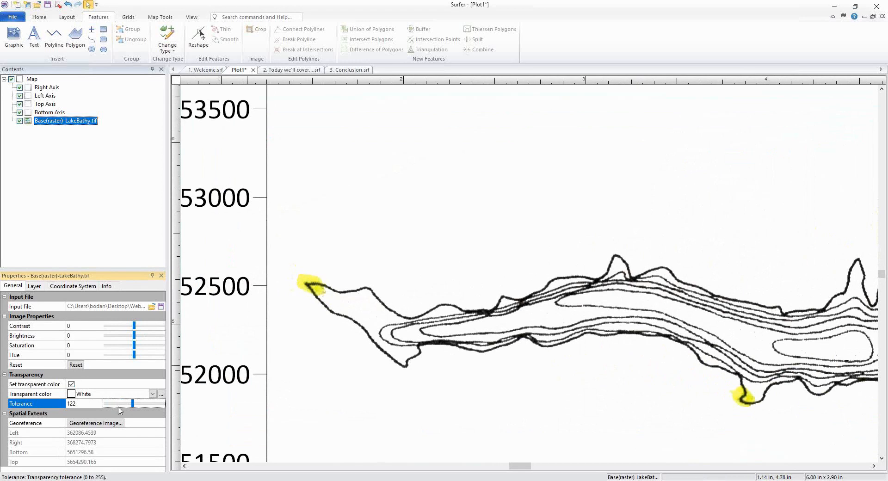
pyautogui.click(153, 394)
pyautogui.click(153, 394)
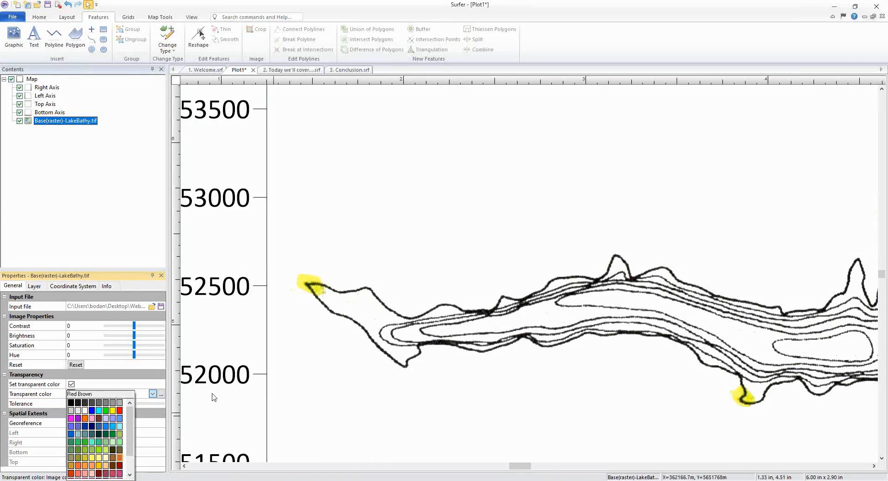
pyautogui.click(141, 382)
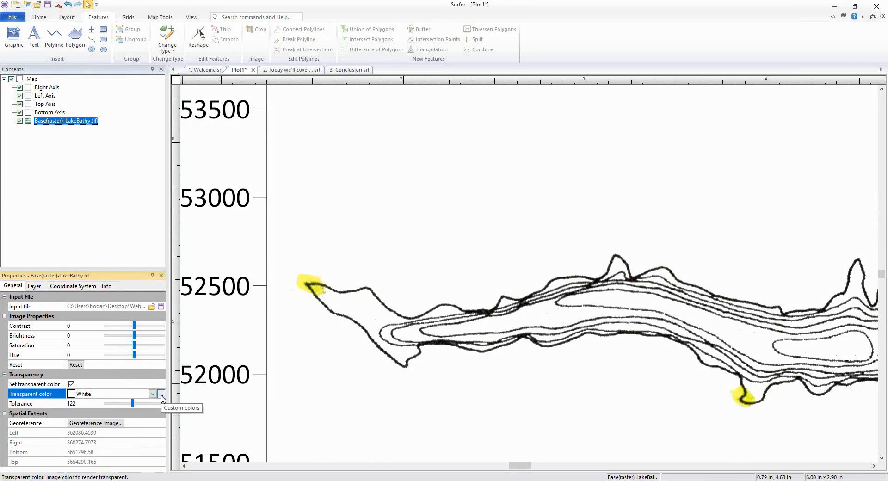
pyautogui.click(160, 394)
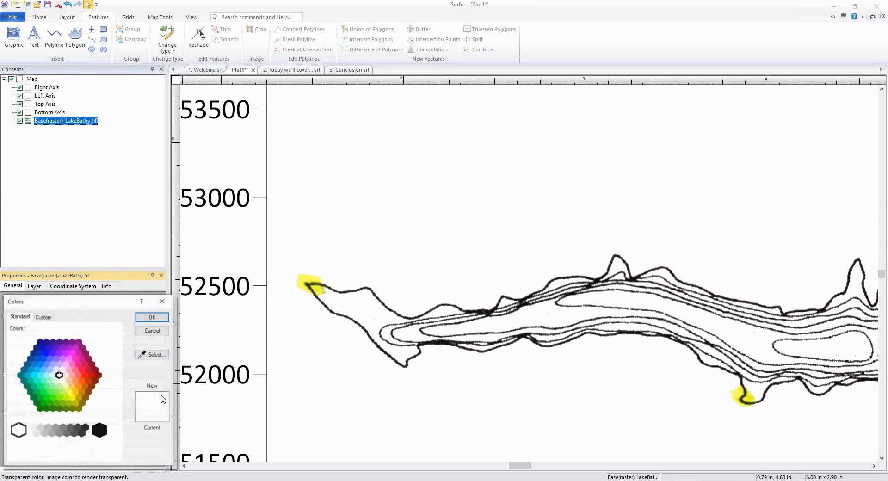
pyautogui.click(163, 356)
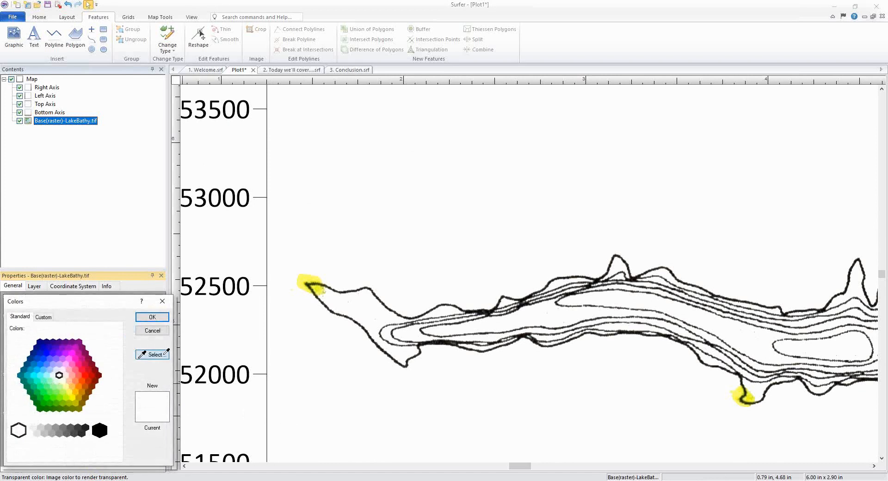
pyautogui.click(309, 275)
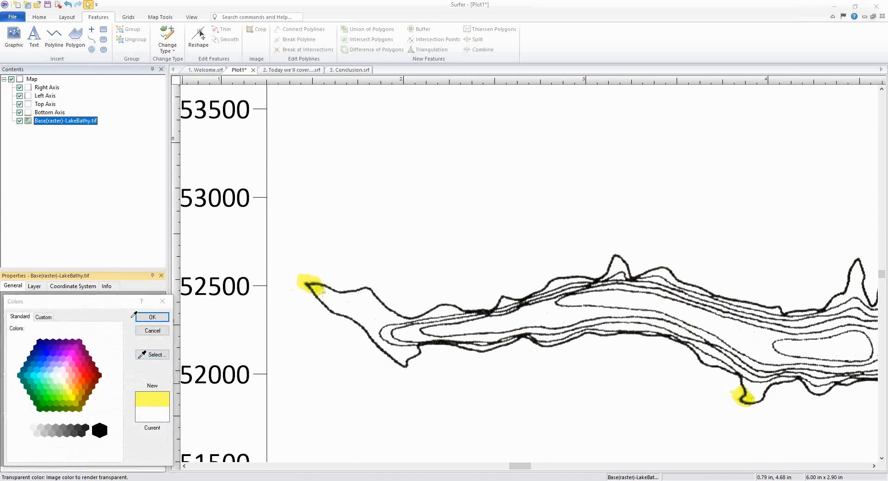
pyautogui.click(147, 318)
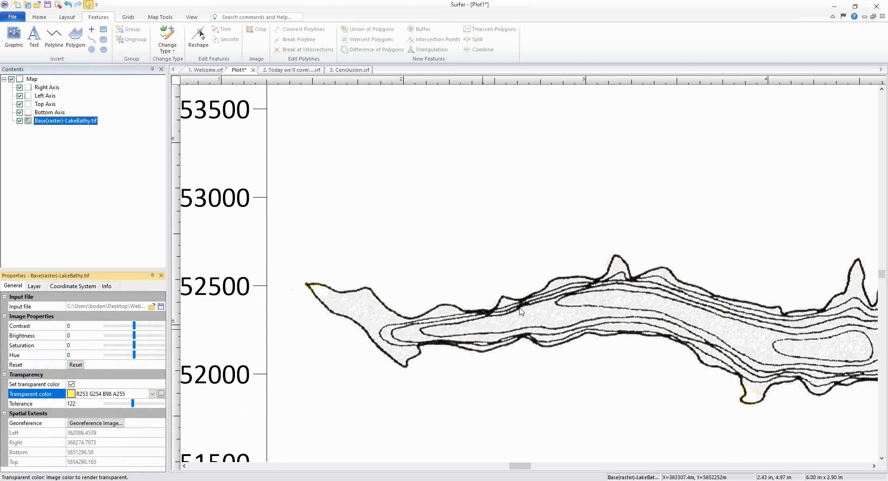
pyautogui.scroll(-3, 475, 305)
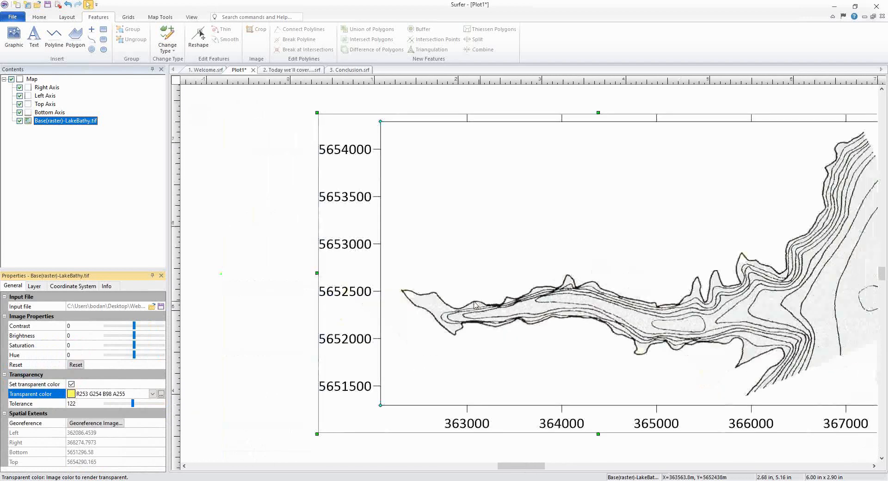
pyautogui.scroll(-2, 475, 306)
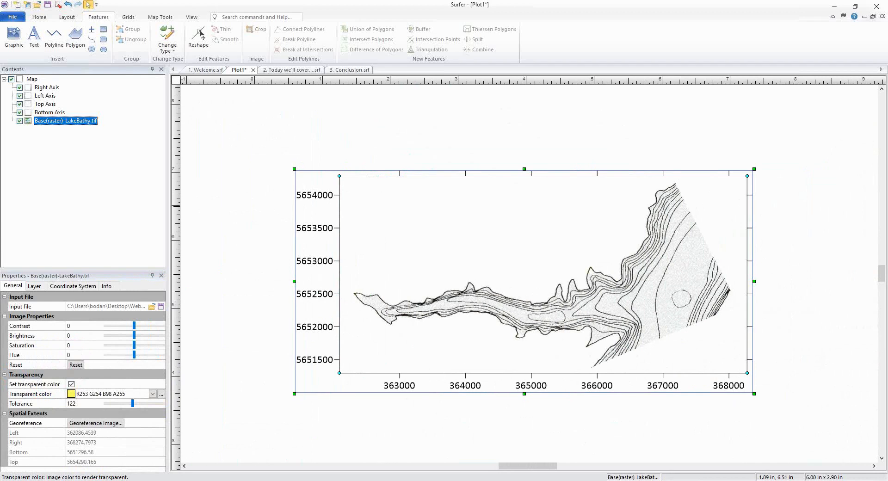
pyautogui.hotkey('alt', 'Tab')
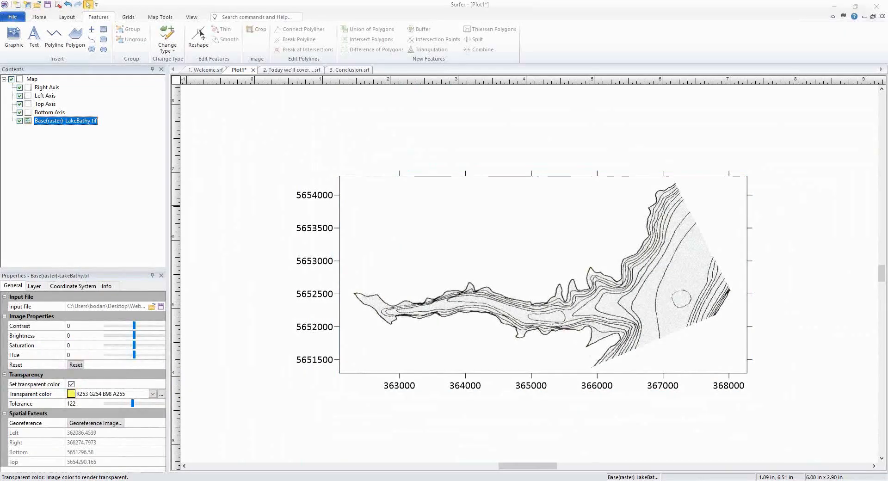
pyautogui.click(32, 80)
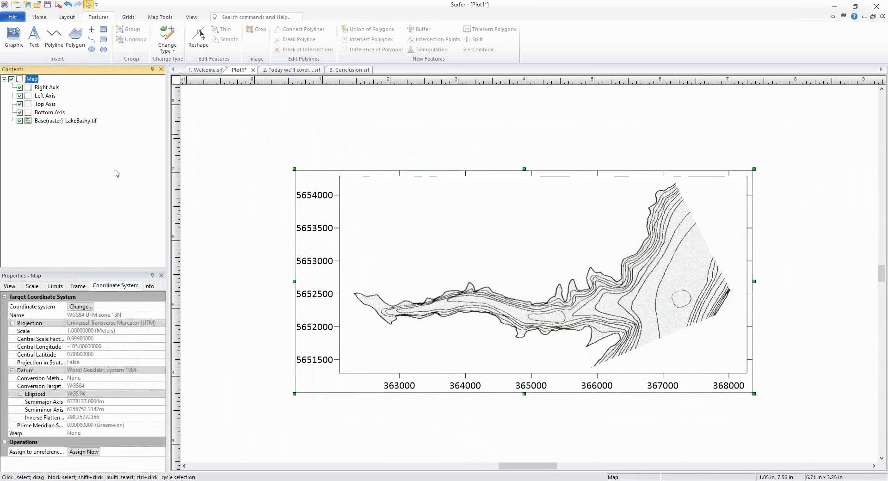
# Step: Add an empty base layer to the map and select it to view its coordinate system
pyautogui.click(45, 20)
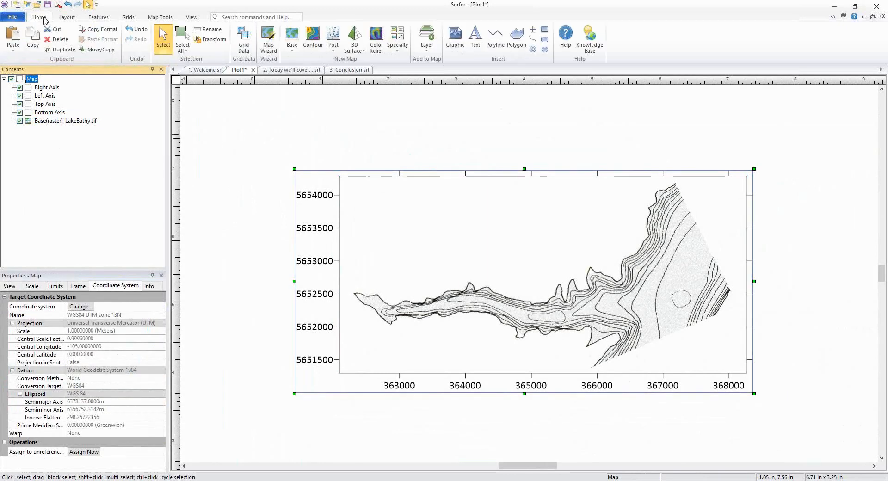
pyautogui.click(427, 48)
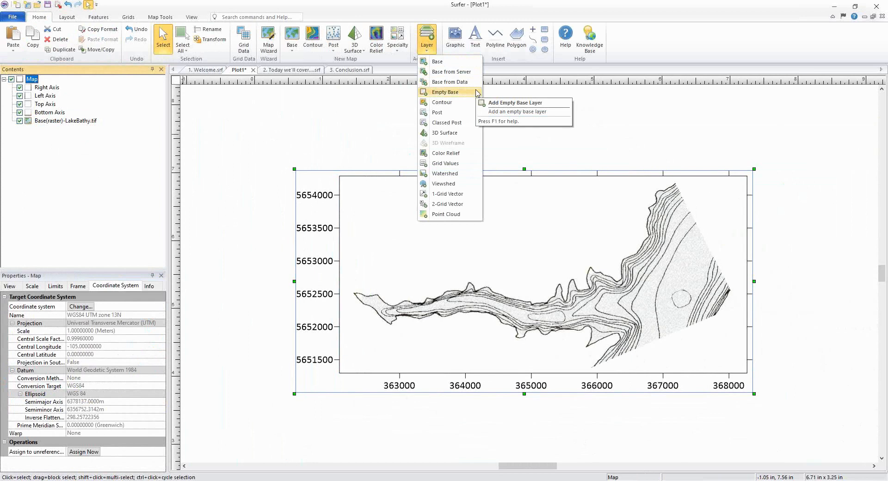
pyautogui.click(457, 92)
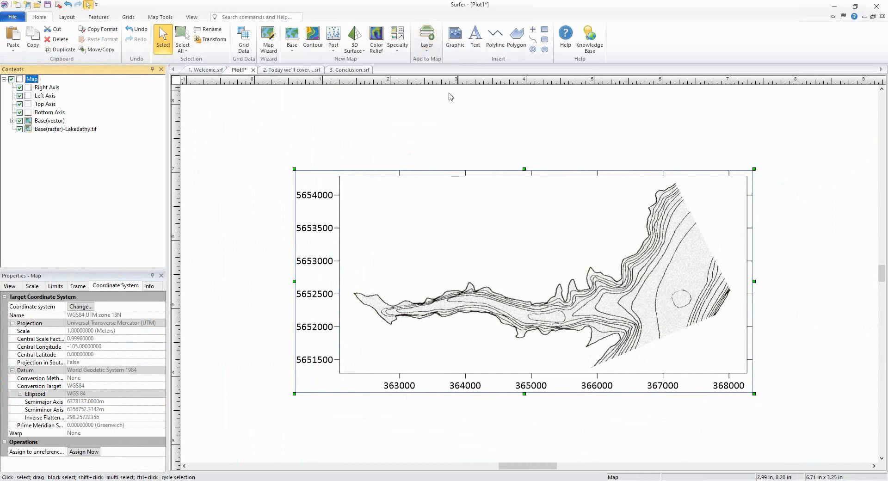
pyautogui.click(45, 122)
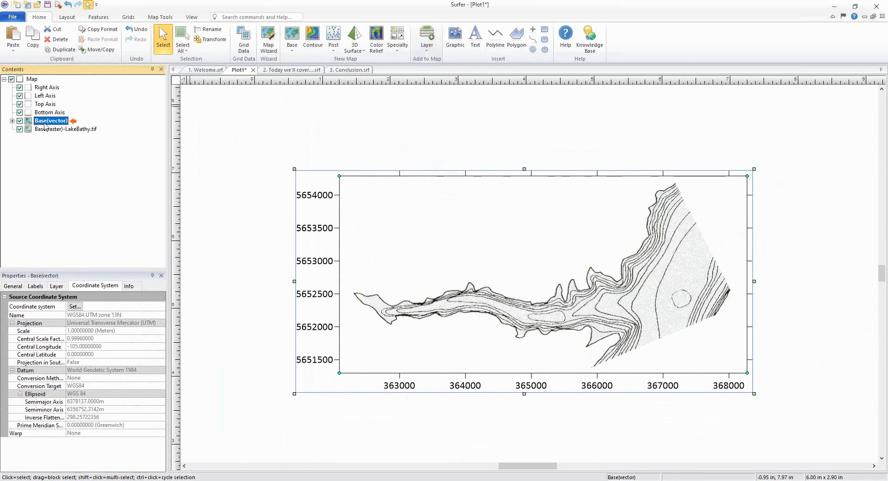
pyautogui.click(115, 285)
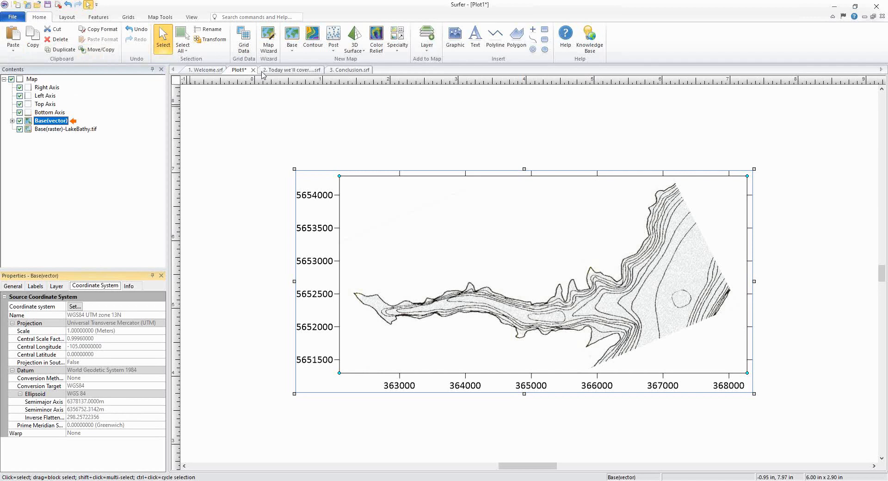
pyautogui.click(54, 131)
pyautogui.click(67, 122)
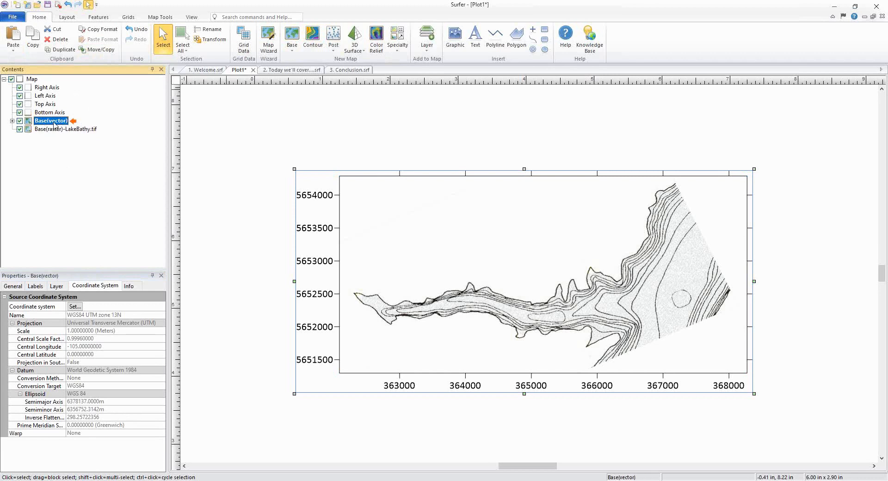
# Step: Digitize a polyline in the new base layer by tracing the long contour line near 367000 east
pyautogui.click(99, 17)
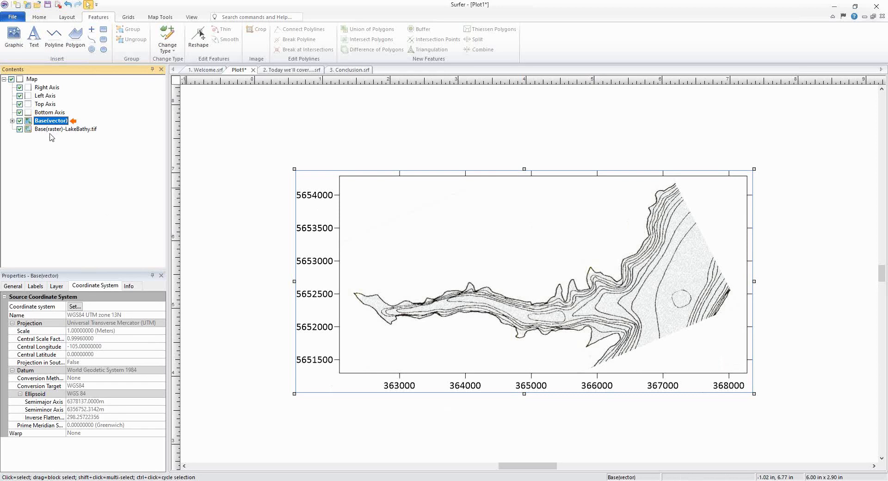
pyautogui.click(54, 42)
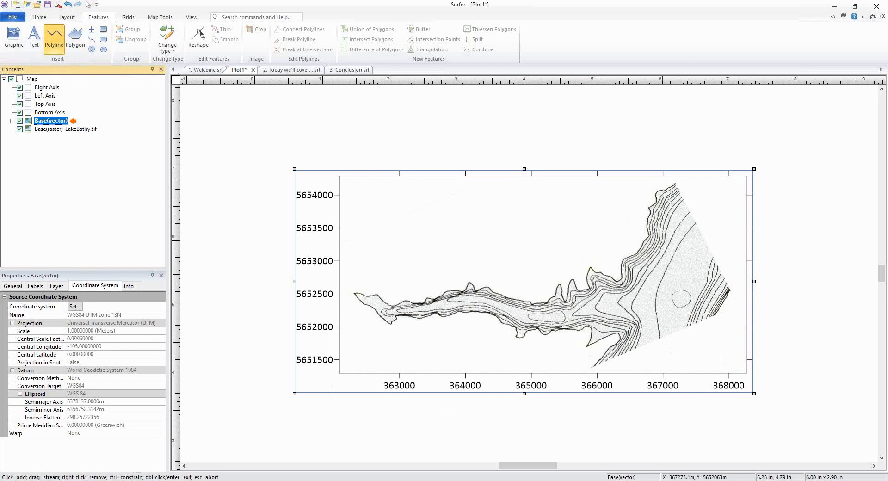
pyautogui.scroll(3, 674, 322)
pyautogui.scroll(3, 693, 275)
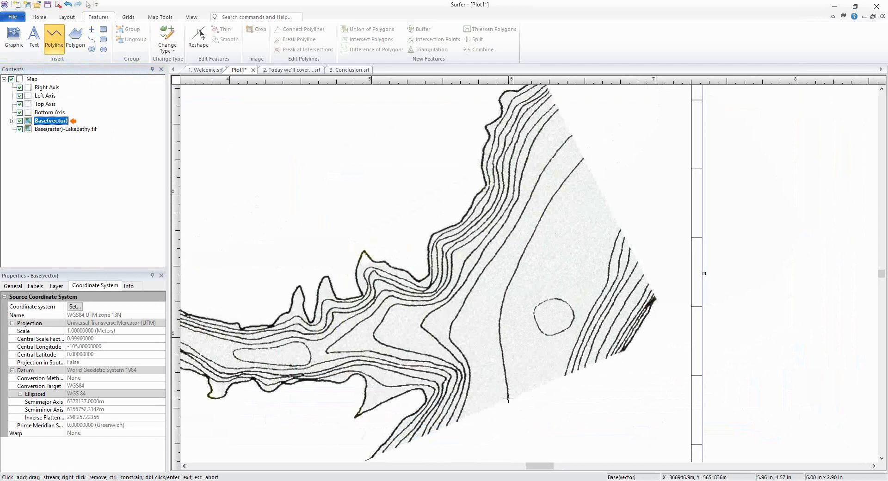
pyautogui.click(507, 398)
pyautogui.moveTo(507, 396); pyautogui.dragTo(500, 347)
pyautogui.moveTo(500, 313)
pyautogui.mouseDown()
pyautogui.moveTo(544, 211)
pyautogui.moveTo(583, 159)
pyautogui.mouseUp()
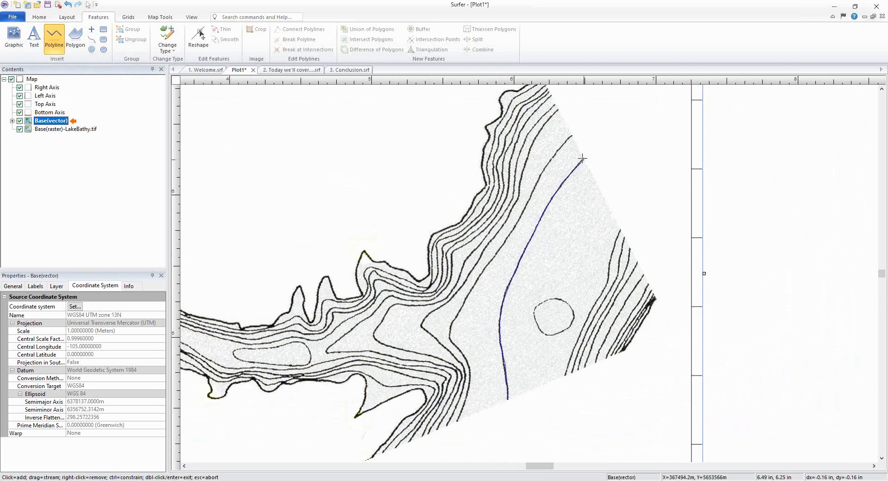
pyautogui.doubleClick(583, 158)
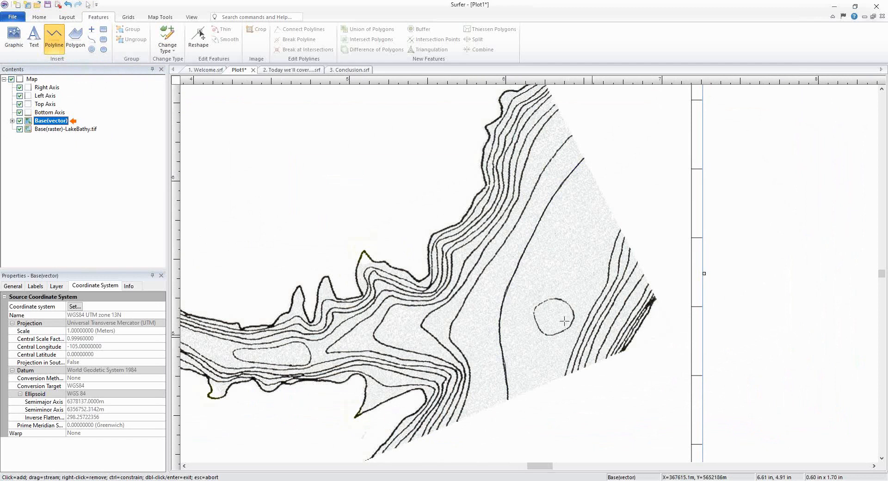
# Step: Trace the small closed circular contour as a second polyline, then exit the Polyline tool
pyautogui.scroll(3, 573, 328)
pyautogui.moveTo(525, 289)
pyautogui.mouseDown()
pyautogui.moveTo(551, 282)
pyautogui.moveTo(566, 292)
pyautogui.moveTo(573, 317)
pyautogui.moveTo(564, 330)
pyautogui.moveTo(520, 334)
pyautogui.moveTo(511, 303)
pyautogui.moveTo(530, 286)
pyautogui.mouseUp()
pyautogui.doubleClick(530, 286)
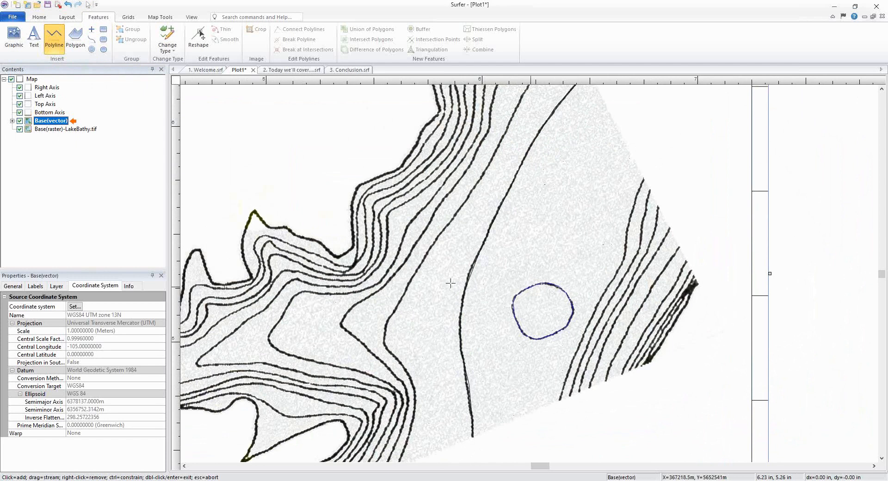
pyautogui.scroll(-3, 519, 258)
pyautogui.scroll(-1, 500, 245)
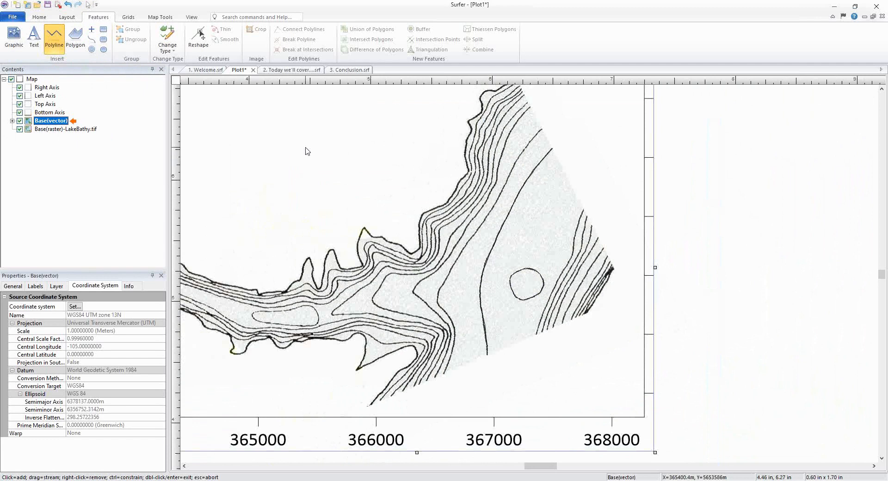
pyautogui.press('Escape')
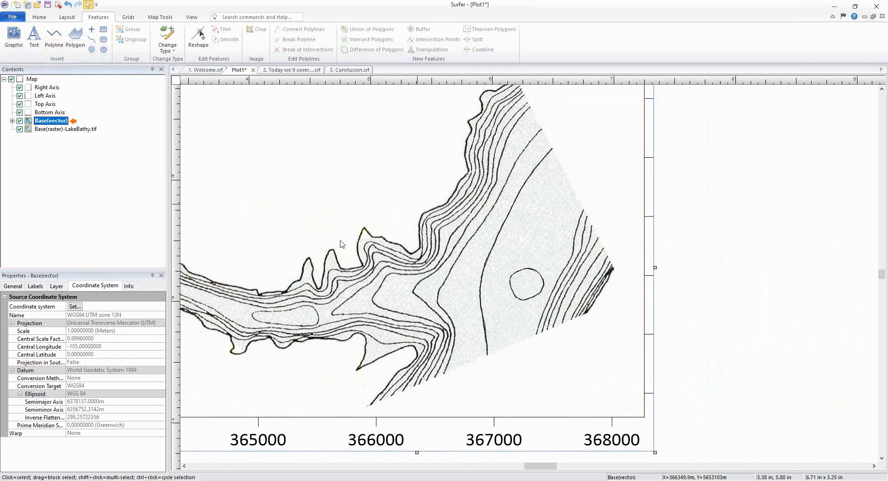
# Step: Add a numeric attribute named Depth to the long contour polyline and set its value to 10
pyautogui.click(12, 120)
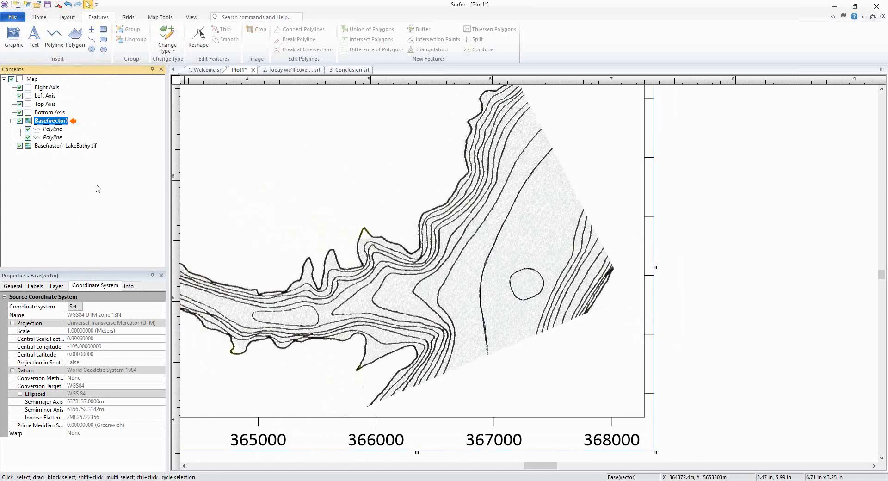
pyautogui.click(52, 137)
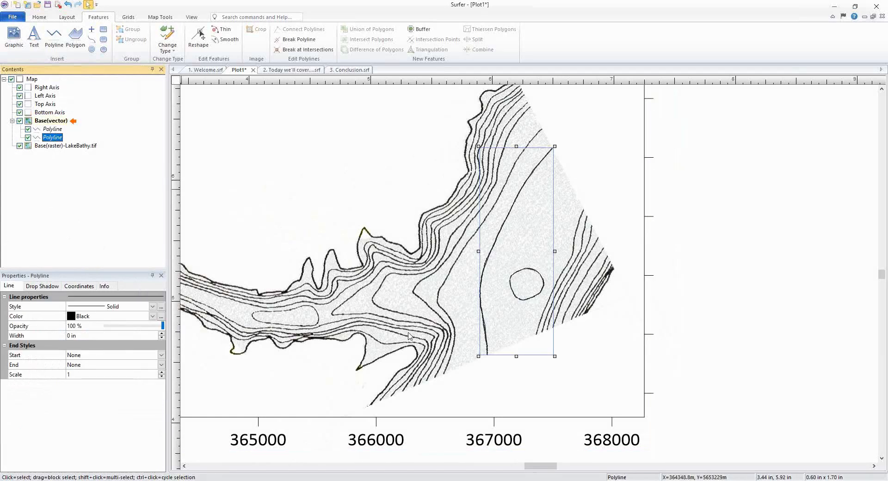
pyautogui.click(84, 290)
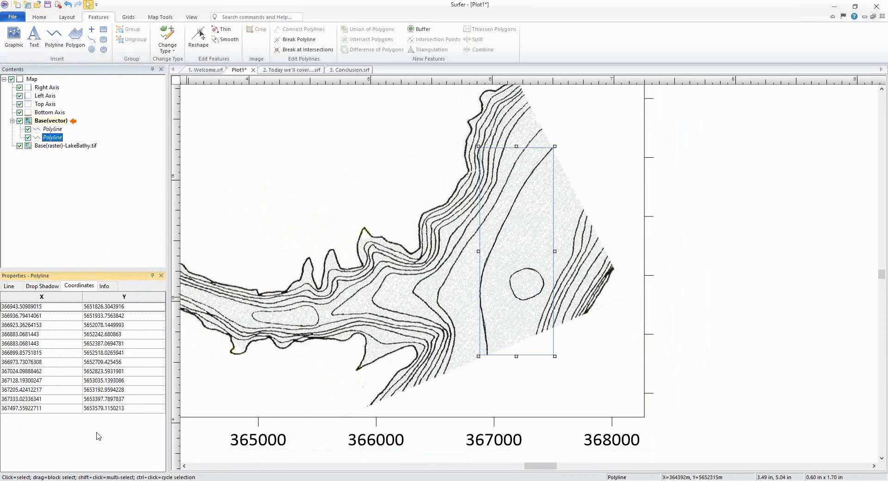
pyautogui.click(104, 288)
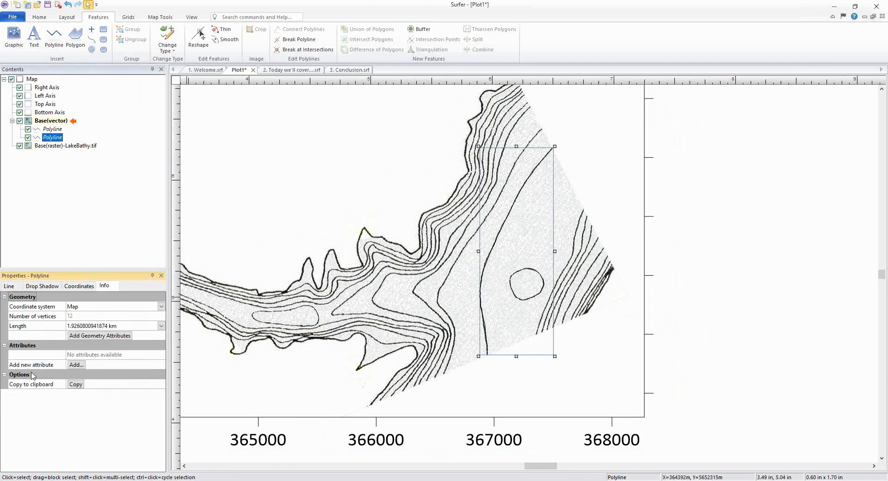
pyautogui.click(81, 364)
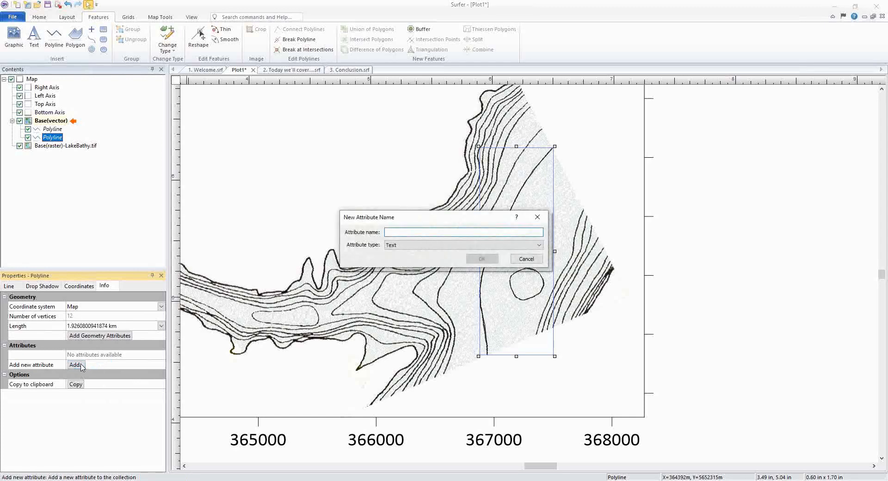
pyautogui.write('Depth')
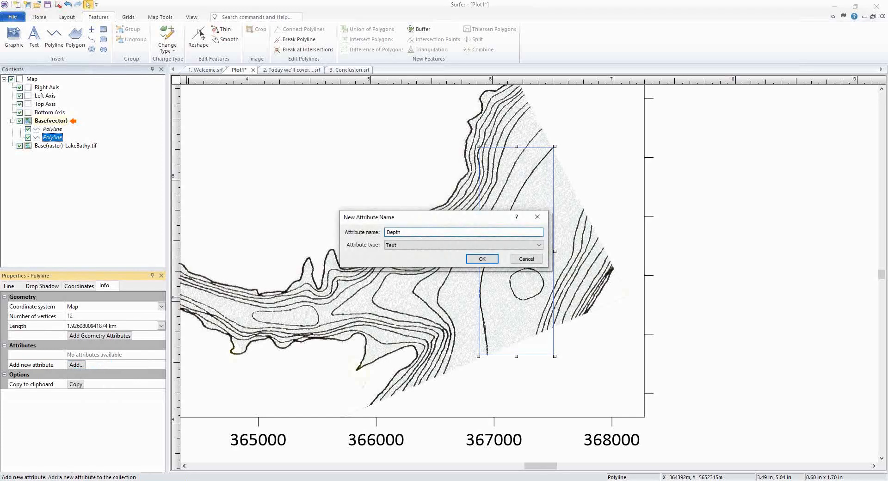
pyautogui.click(424, 246)
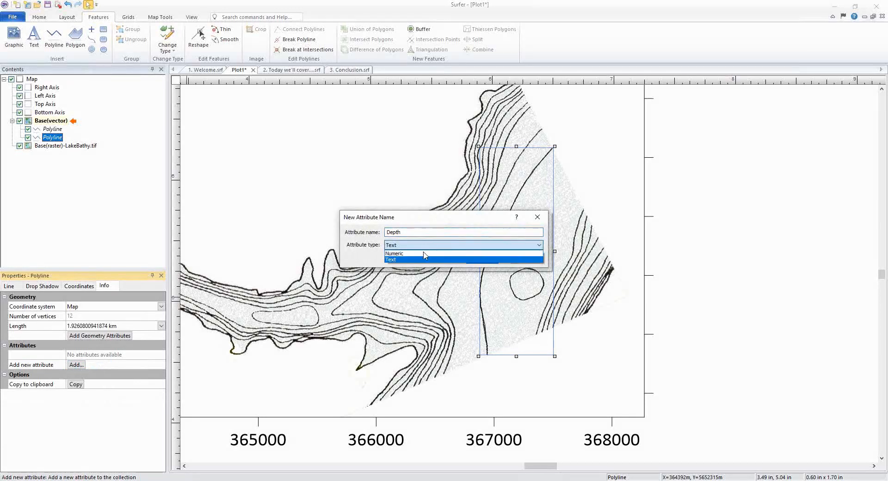
pyautogui.click(424, 254)
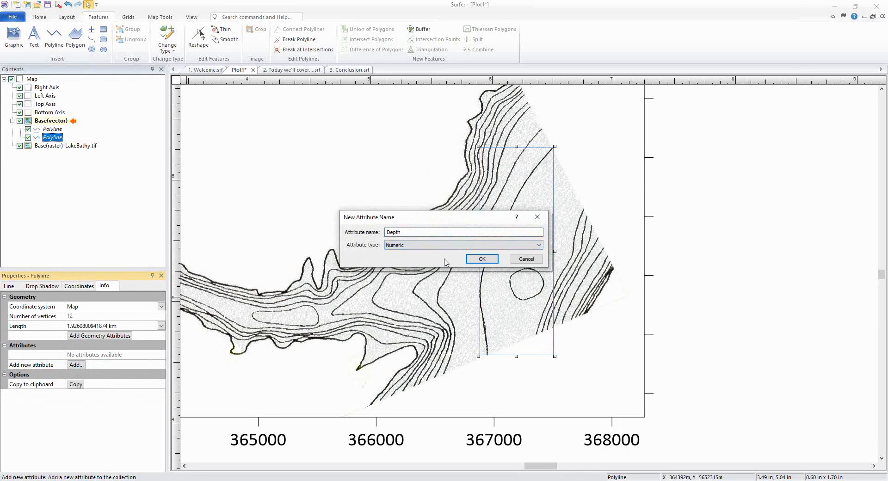
pyautogui.click(481, 259)
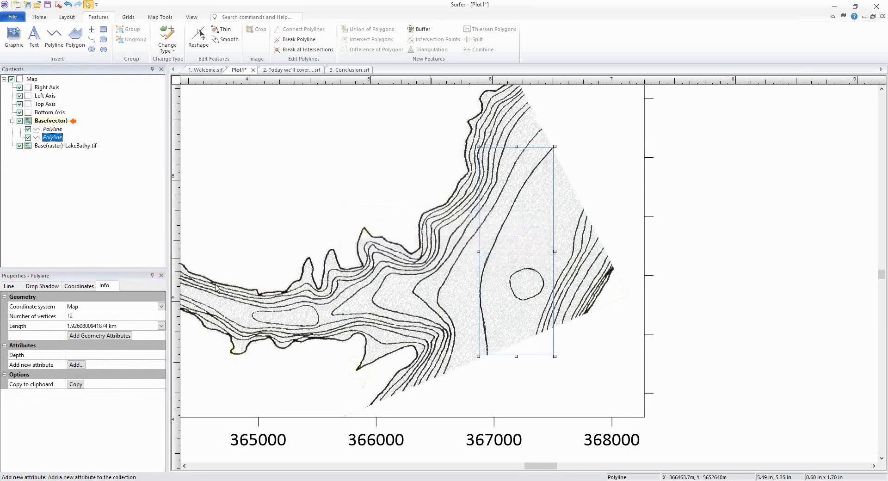
pyautogui.click(81, 357)
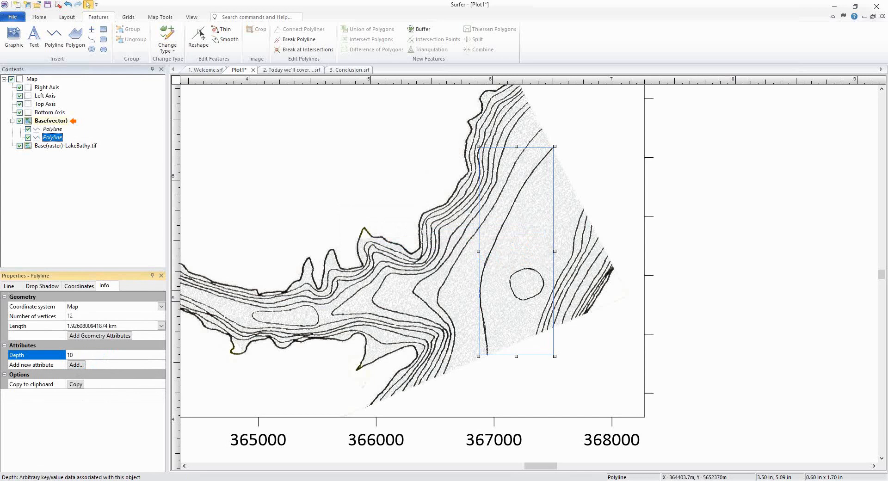
pyautogui.click(102, 434)
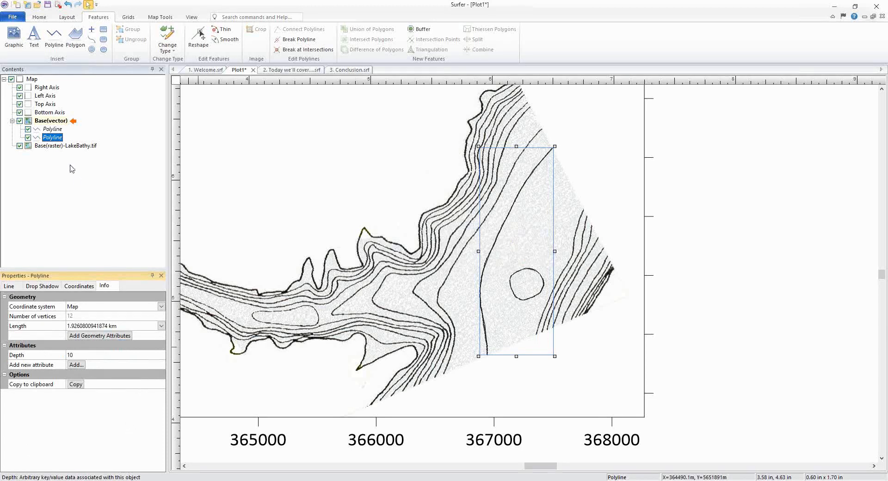
# Step: Open the vector layer's attribute table and set the circular polyline's Depth to 5
pyautogui.click(63, 121)
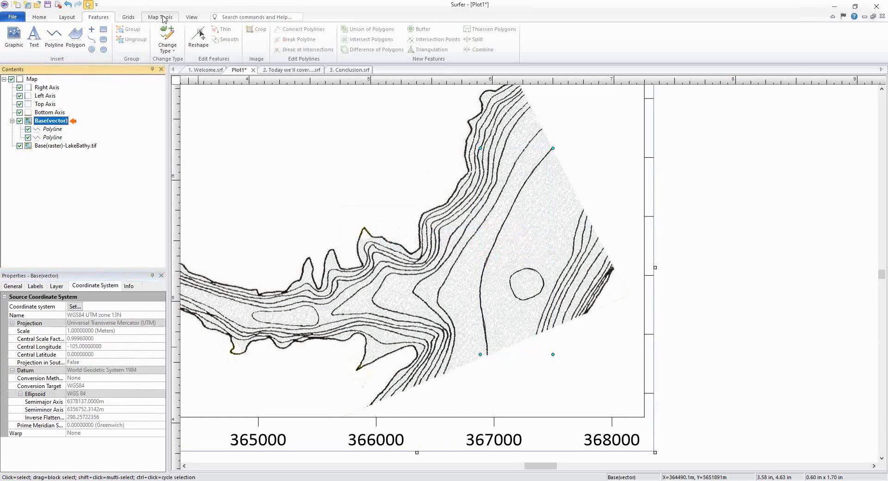
pyautogui.click(162, 17)
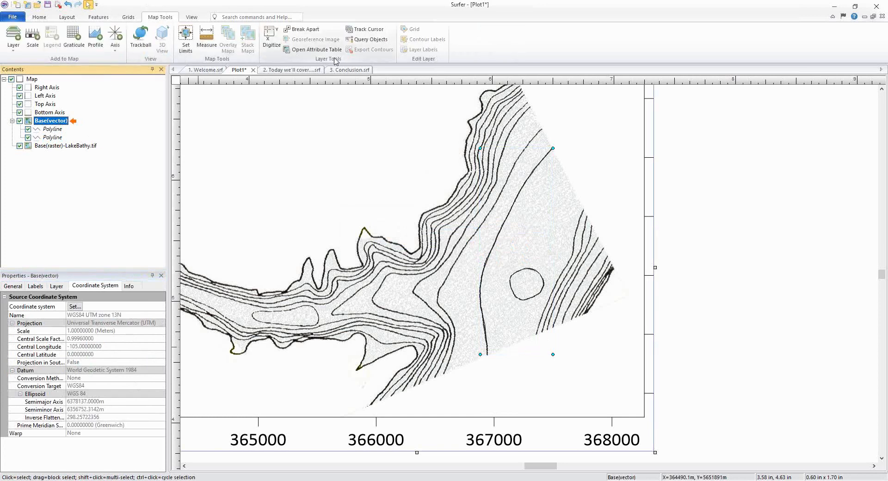
pyautogui.click(315, 50)
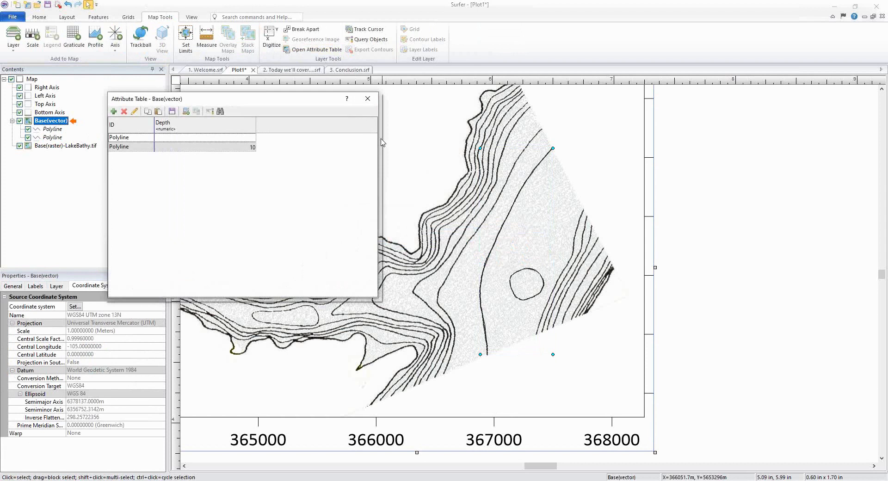
pyautogui.moveTo(317, 99); pyautogui.dragTo(339, 92)
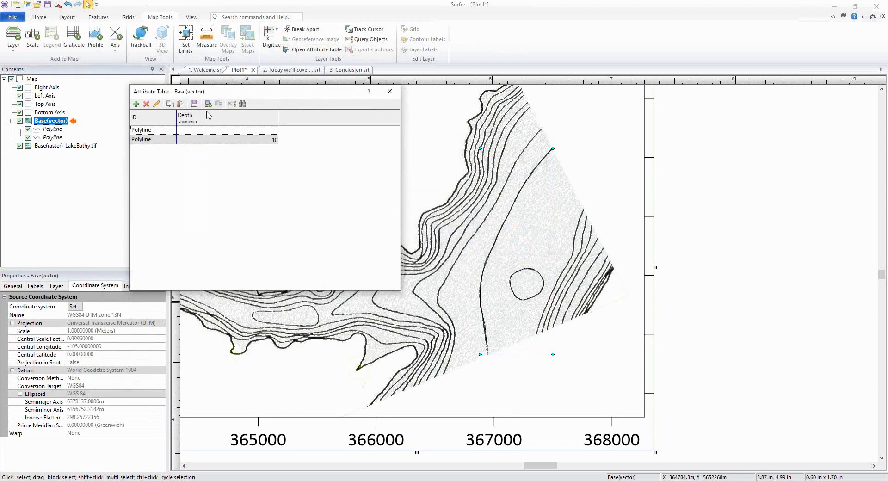
pyautogui.click(254, 132)
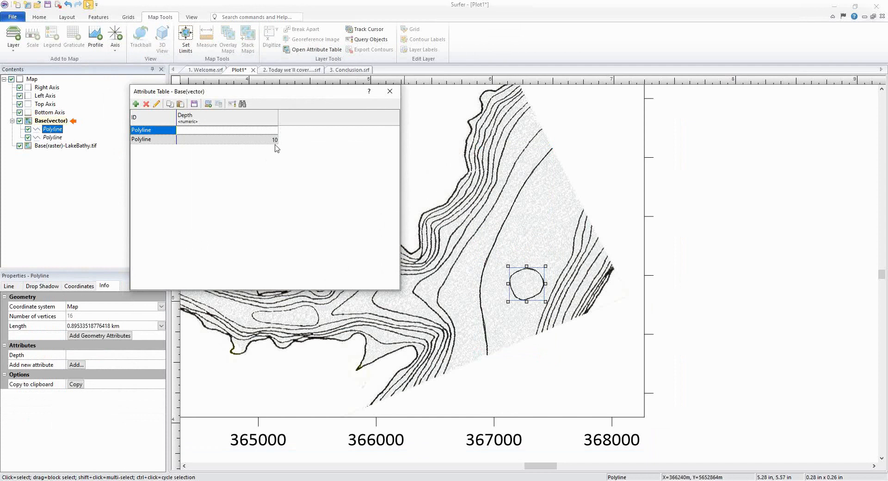
pyautogui.press('Return')
pyautogui.moveTo(243, 95); pyautogui.dragTo(236, 92)
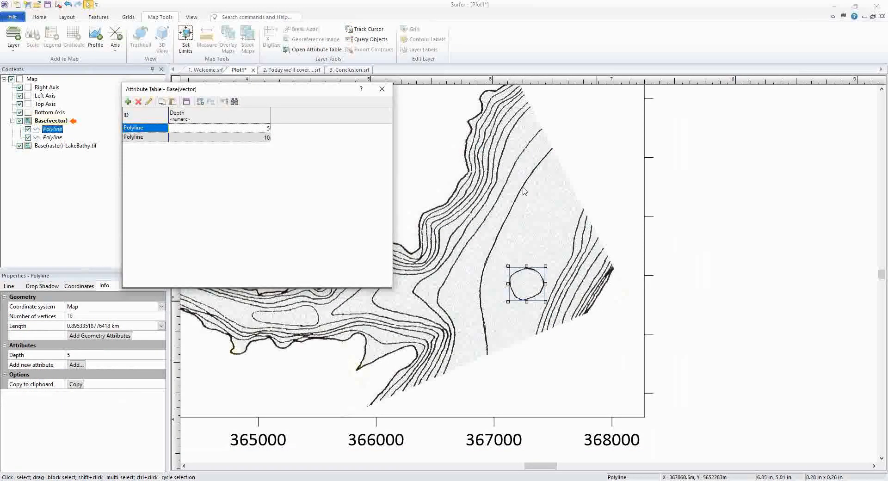
pyautogui.moveTo(167, 92); pyautogui.dragTo(151, 93)
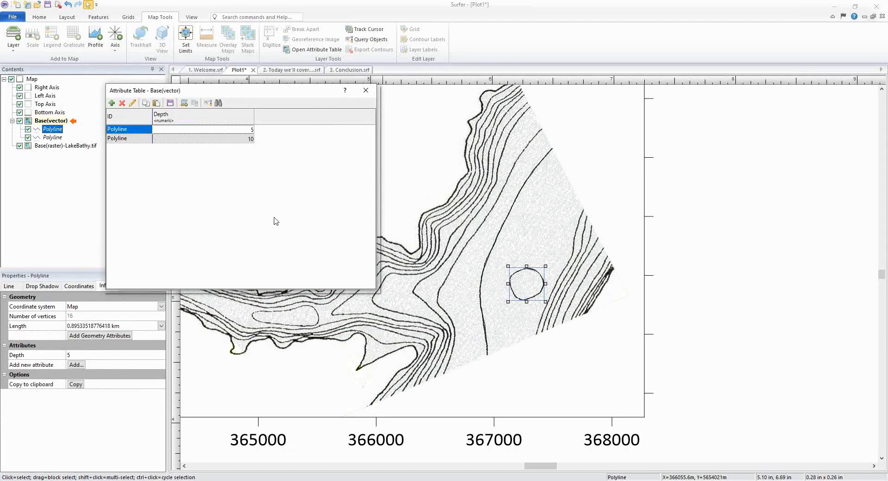
pyautogui.click(368, 93)
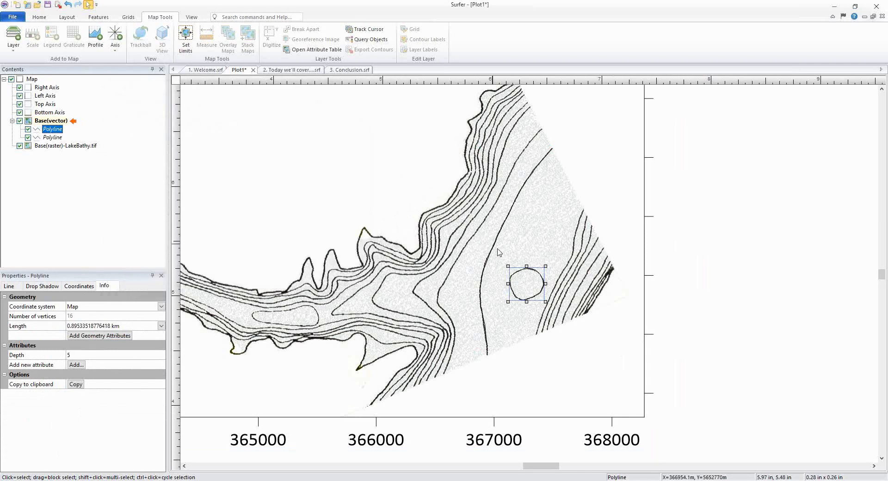
pyautogui.scroll(-3, 499, 252)
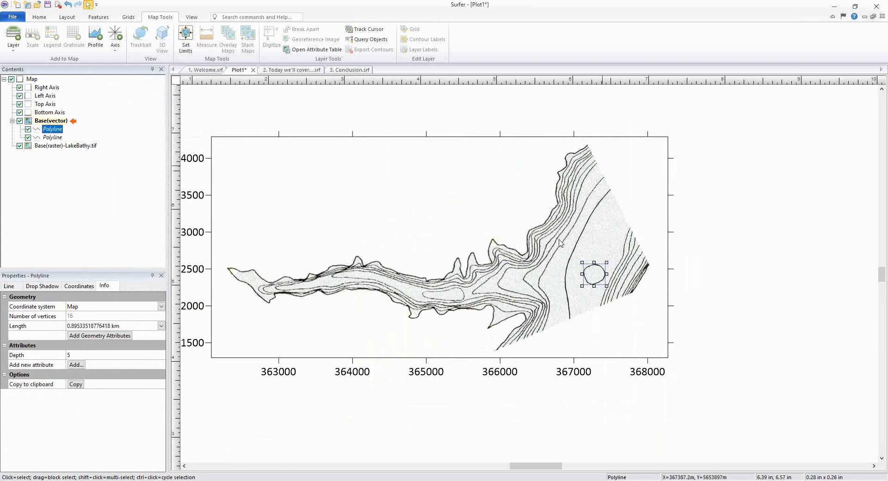
pyautogui.hscroll(-1, 427, 272)
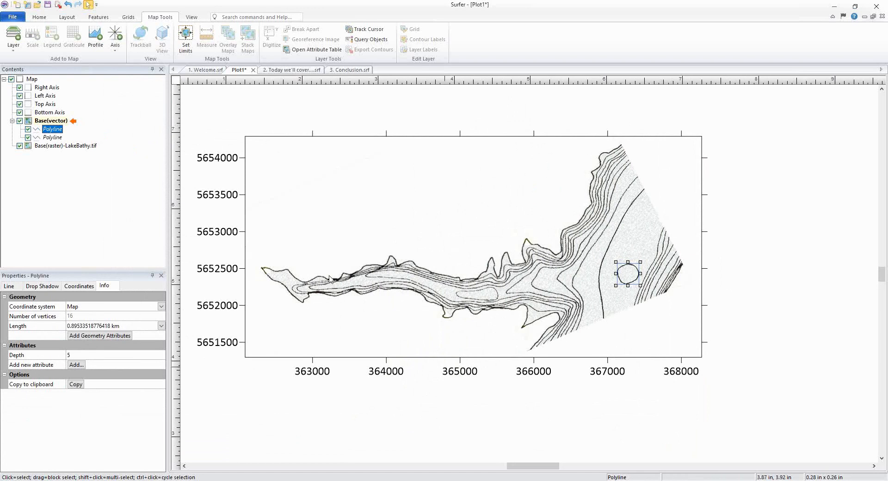
# Step: Hide the LakeBathy.tif raster layer and the four map axes
pyautogui.click(19, 146)
pyautogui.click(46, 88)
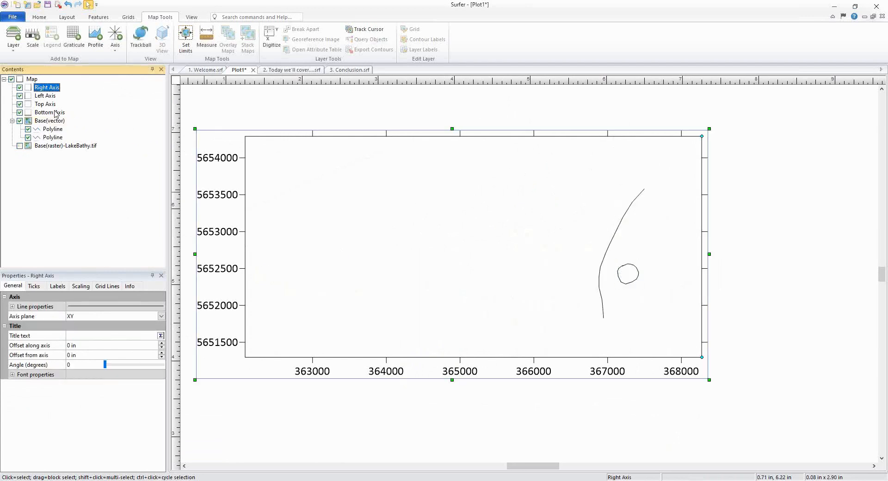
pyautogui.keyDown('shift'); pyautogui.click(55, 113); pyautogui.keyUp('shift')
pyautogui.click(19, 87)
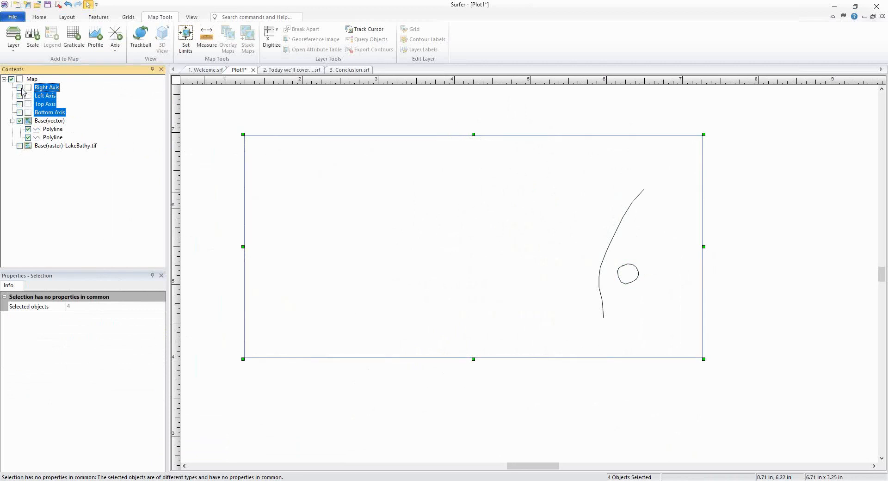
pyautogui.click(447, 422)
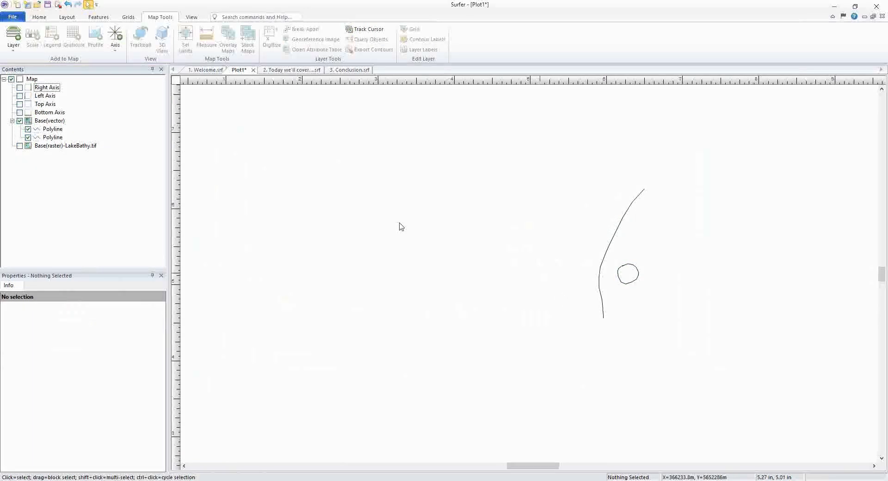
pyautogui.click(12, 16)
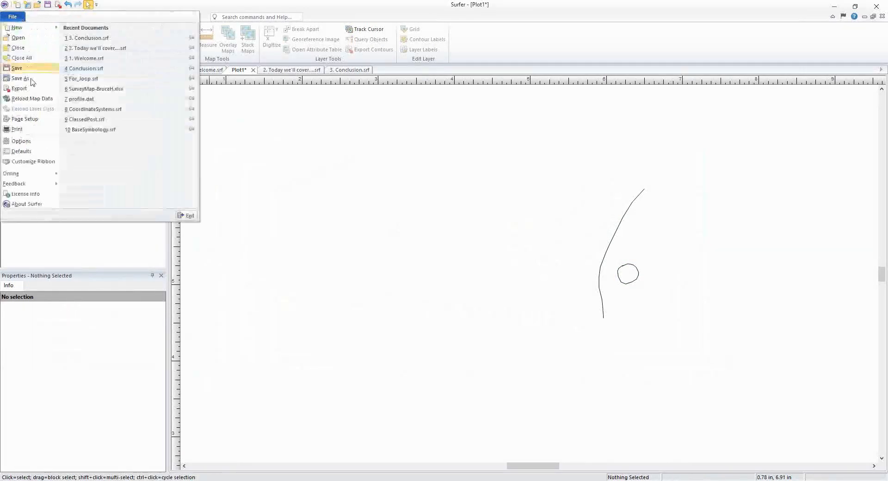
pyautogui.click(314, 253)
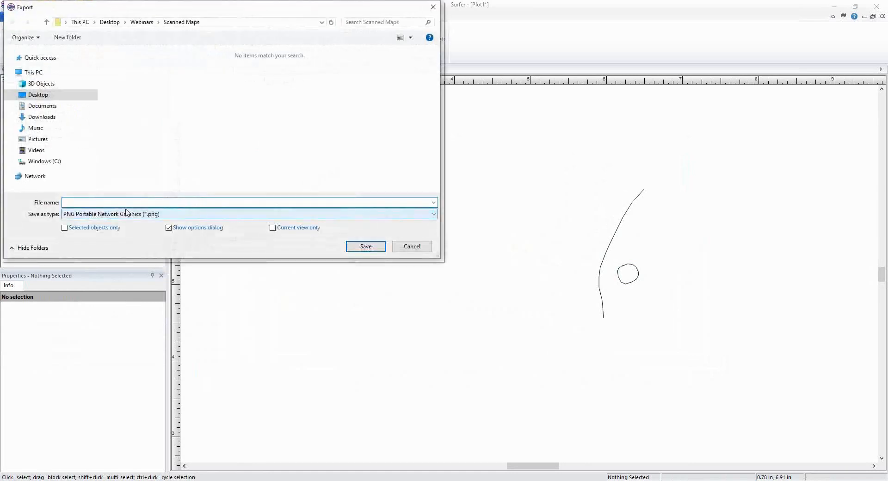
pyautogui.click(139, 214)
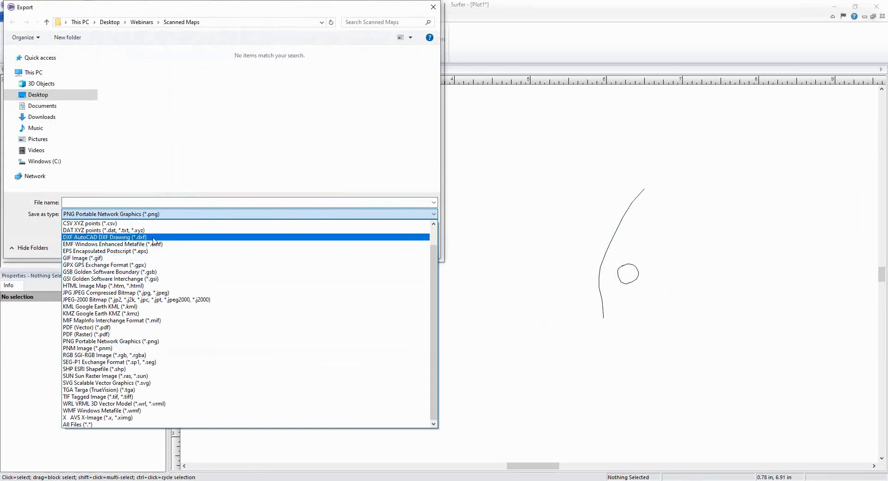
pyautogui.click(258, 6)
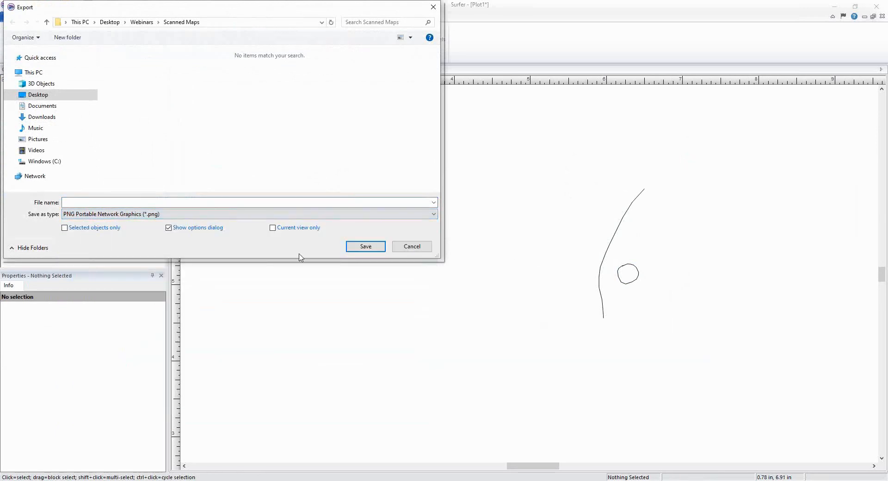
pyautogui.click(407, 246)
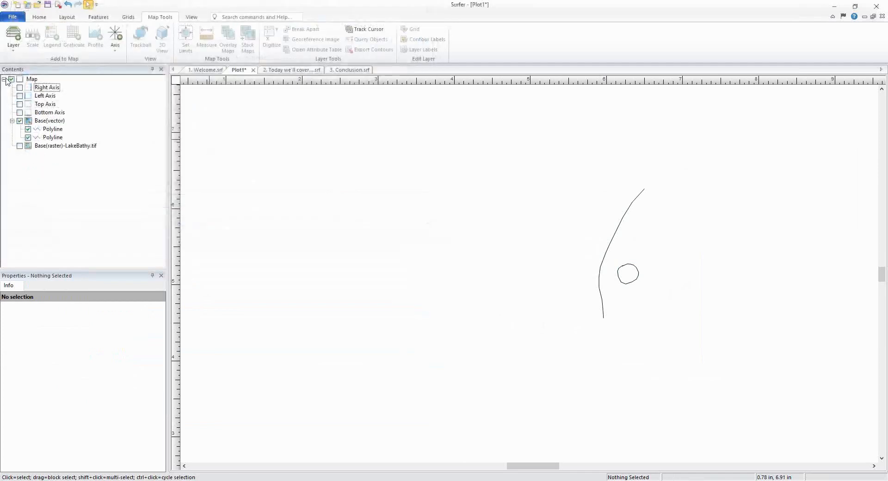
# Step: Show the four map axes and the LakeBathy.tif raster layer again
pyautogui.click(29, 80)
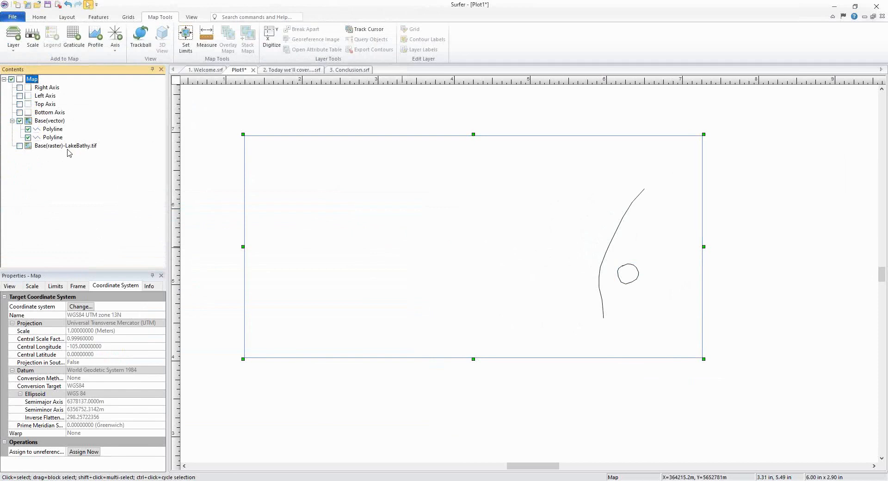
pyautogui.click(46, 88)
pyautogui.keyDown('shift'); pyautogui.click(50, 113); pyautogui.keyUp('shift')
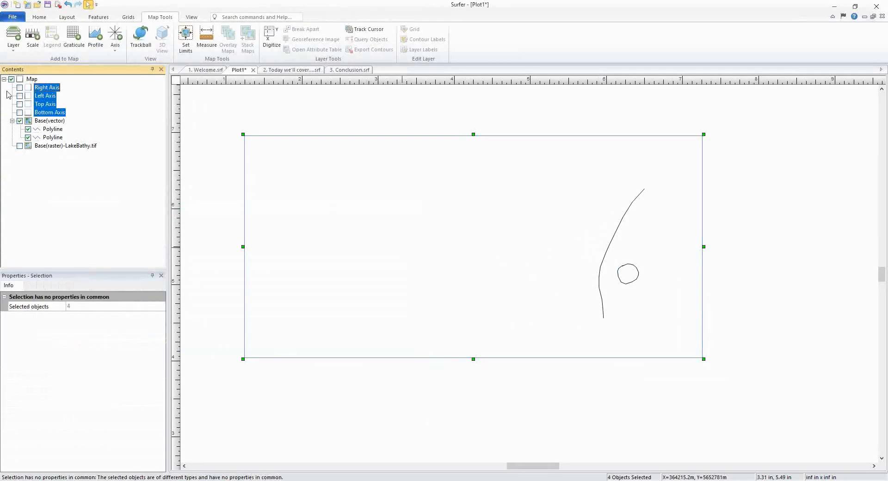
pyautogui.keyDown('ctrl'); pyautogui.click(53, 146); pyautogui.keyUp('ctrl')
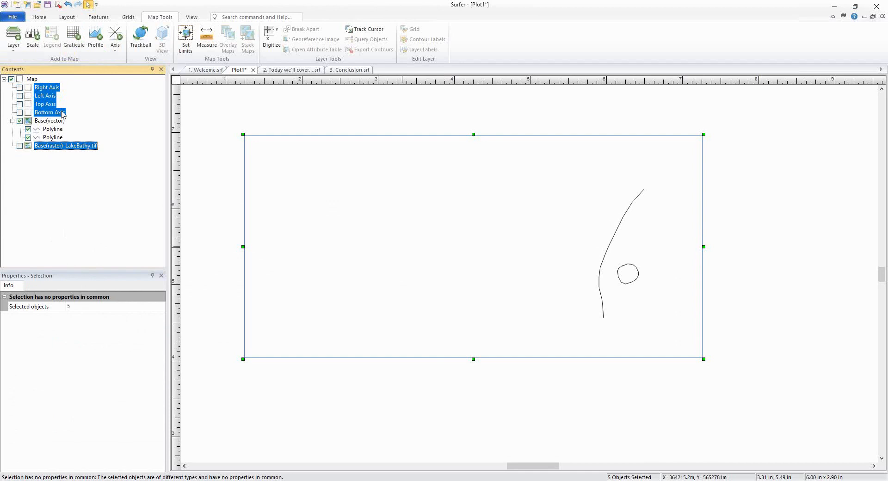
pyautogui.click(19, 91)
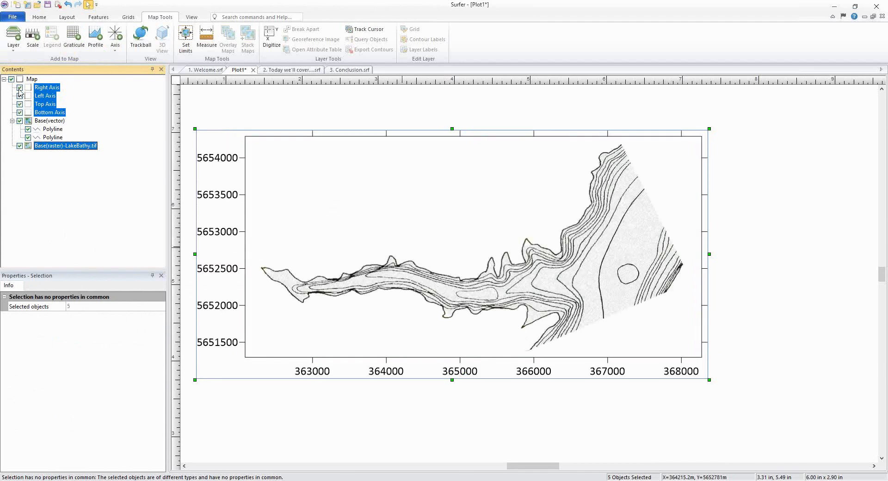
pyautogui.click(20, 92)
pyautogui.click(426, 398)
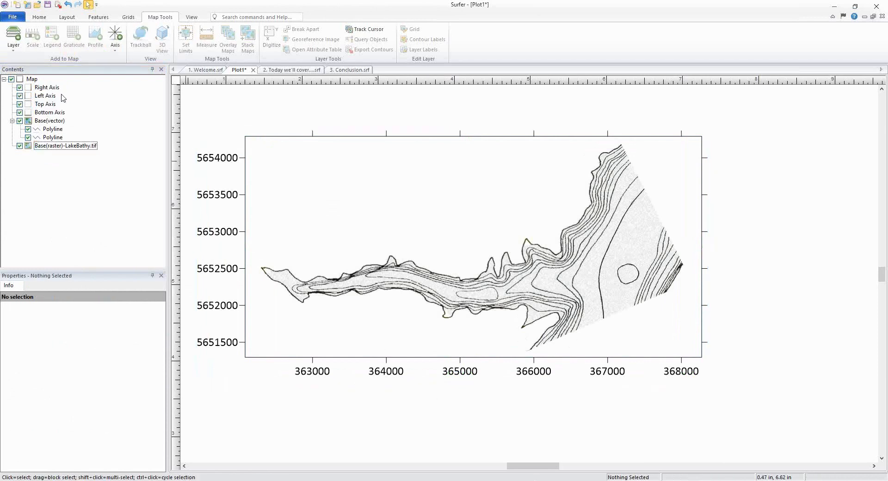
# Step: Hide the digitized vector layer and add Contours_Dig.shp to the map as a new base layer
pyautogui.click(32, 79)
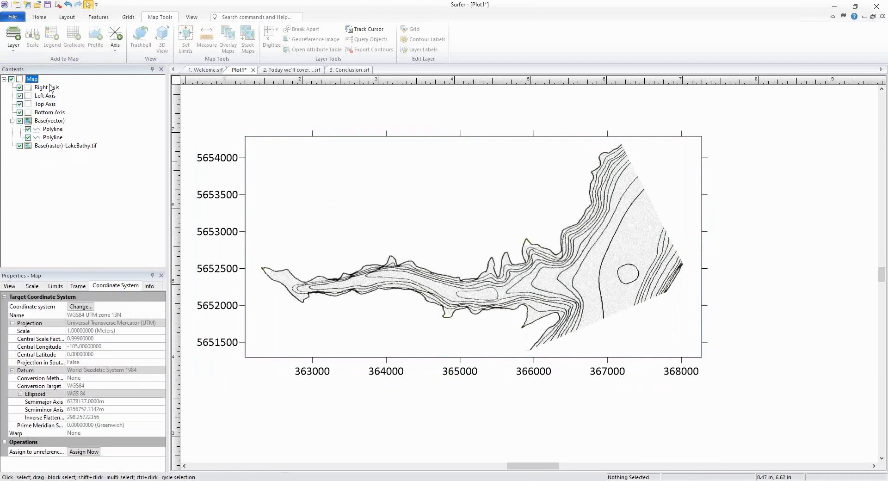
pyautogui.click(20, 121)
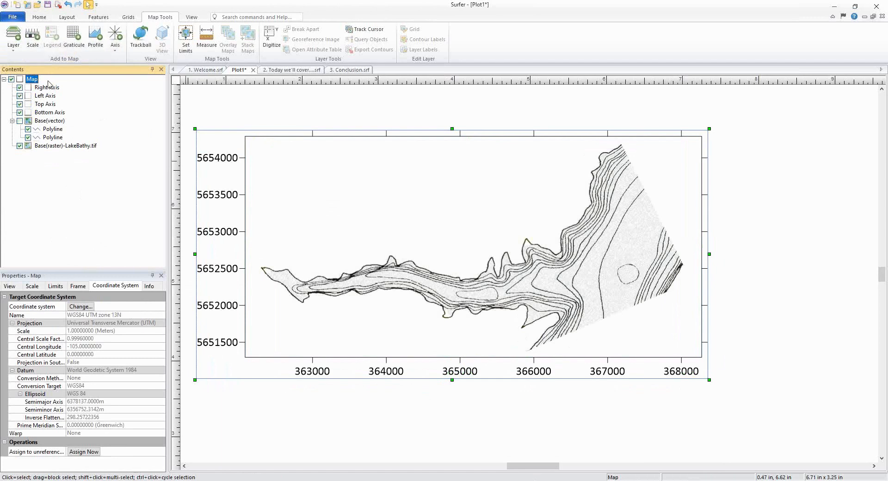
pyautogui.click(40, 17)
pyautogui.click(430, 48)
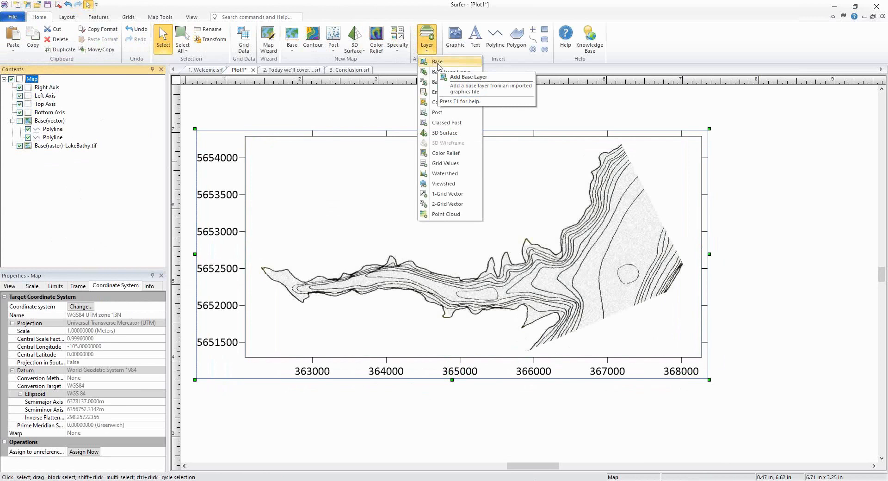
pyautogui.click(438, 63)
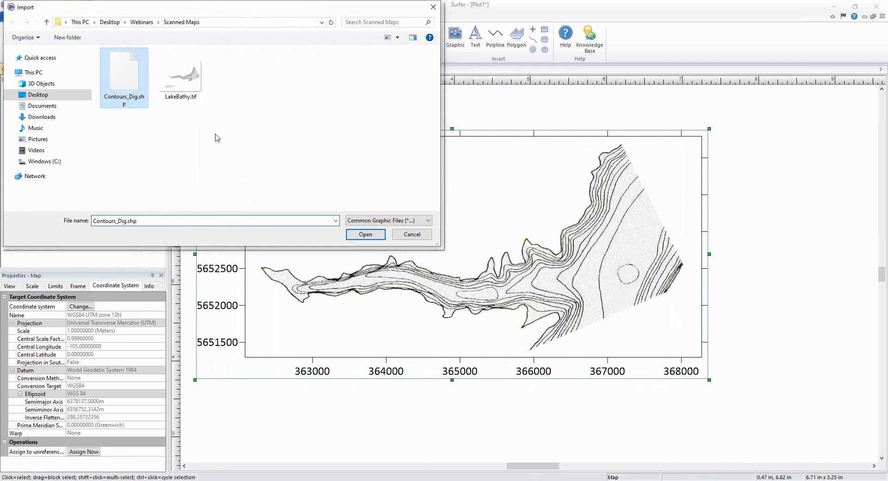
pyautogui.click(378, 234)
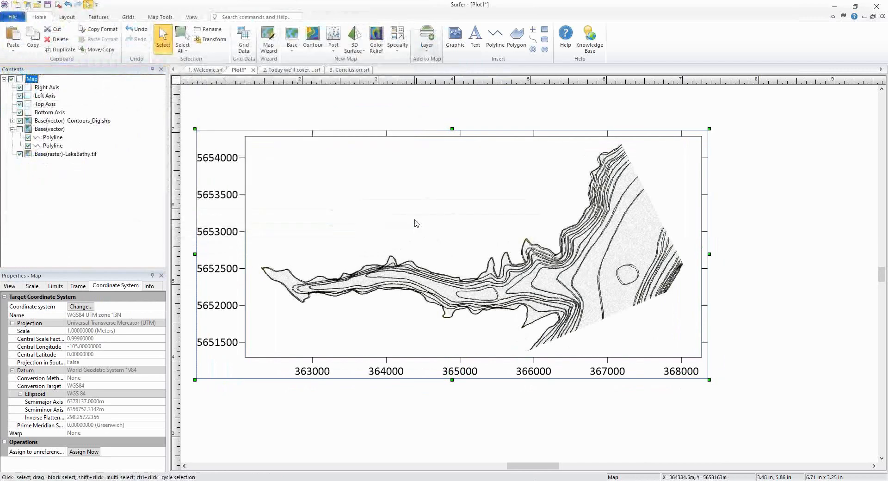
# Step: Set the line color of the Contours_Dig.shp layer to Blue
pyautogui.click(13, 129)
pyautogui.click(74, 120)
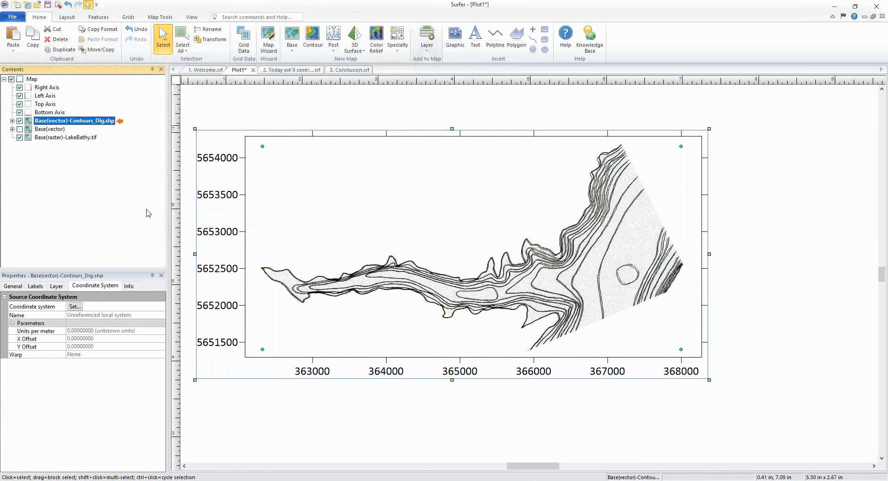
pyautogui.click(22, 285)
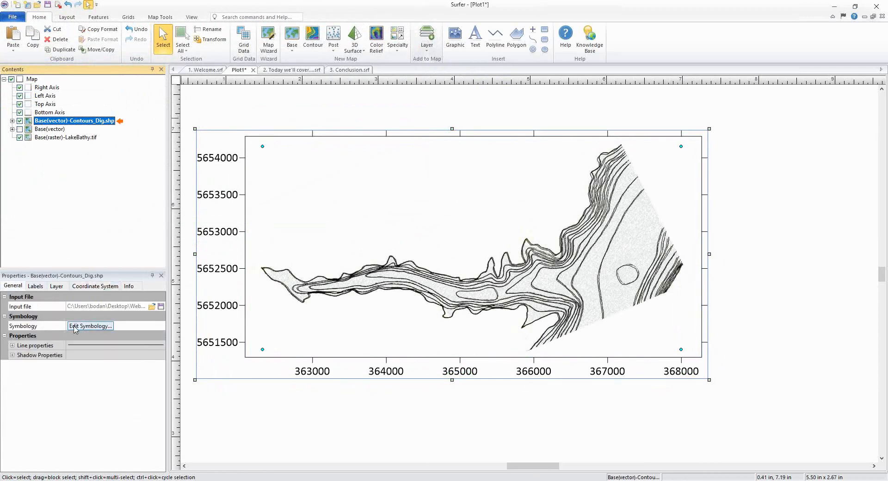
pyautogui.click(13, 347)
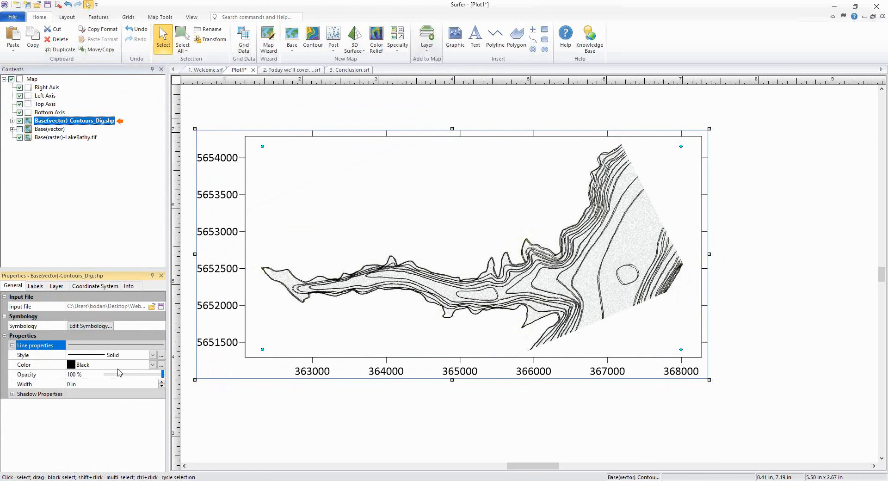
pyautogui.click(106, 365)
pyautogui.click(105, 365)
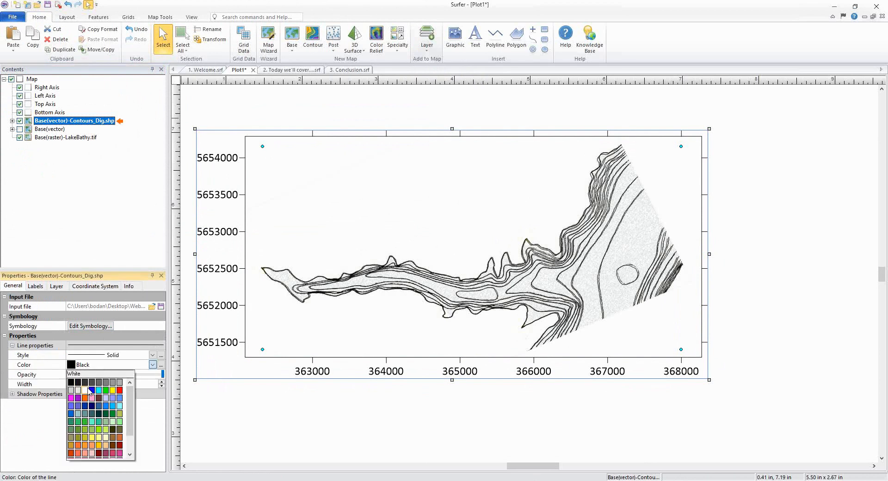
pyautogui.click(92, 390)
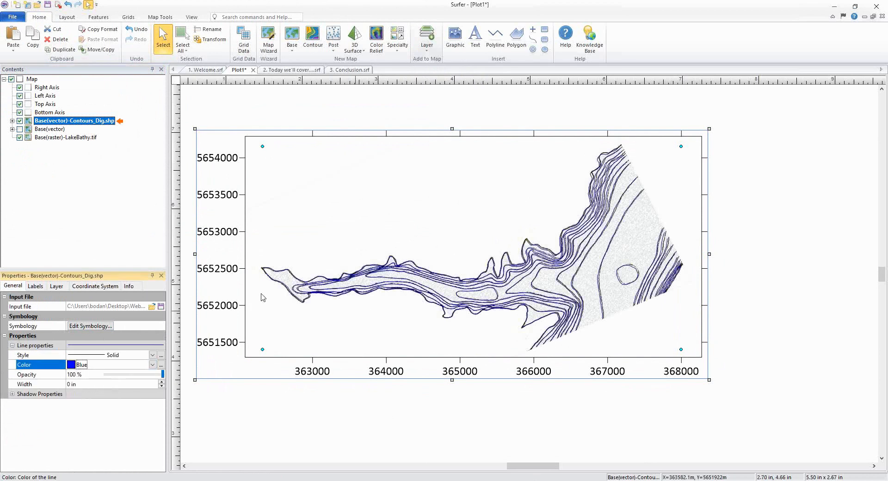
# Step: Reshape the imported contour at the narrow peak by deleting a block of vertices near its tip
pyautogui.scroll(1, 261, 296)
pyautogui.scroll(5, 280, 285)
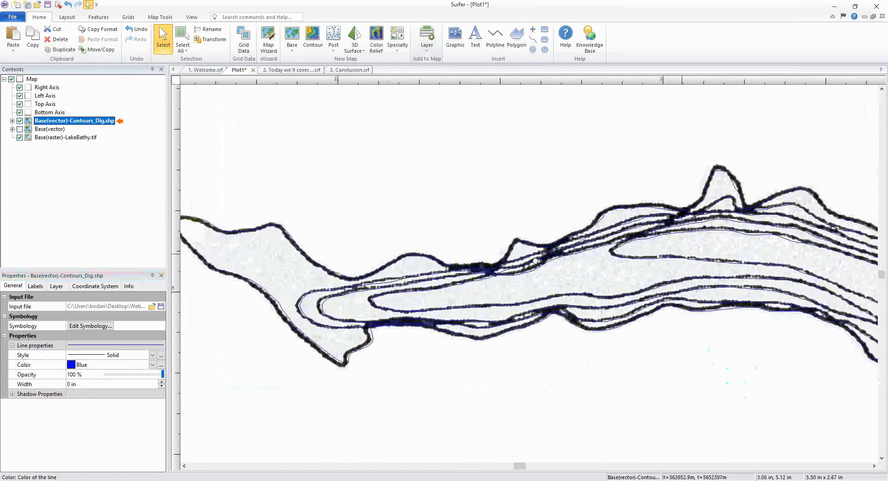
pyautogui.moveTo(682, 253); pyautogui.dragTo(304, 251)
pyautogui.moveTo(688, 293); pyautogui.dragTo(542, 289)
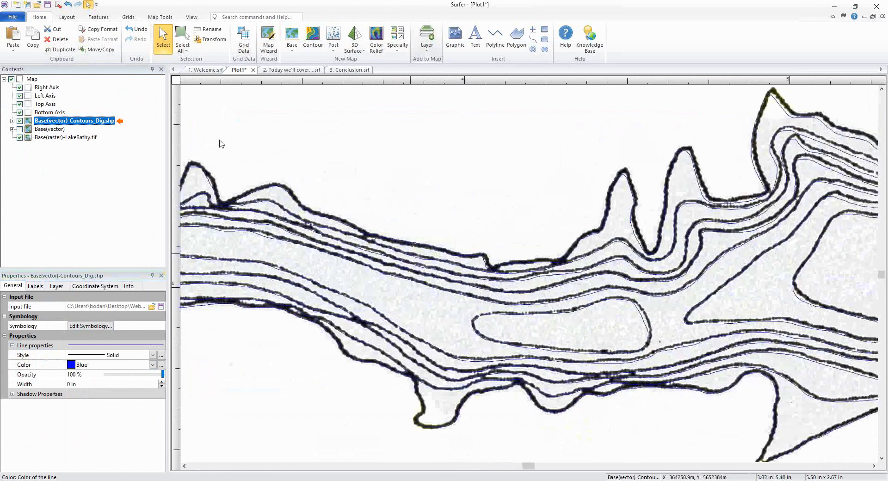
pyautogui.moveTo(222, 200); pyautogui.dragTo(449, 232)
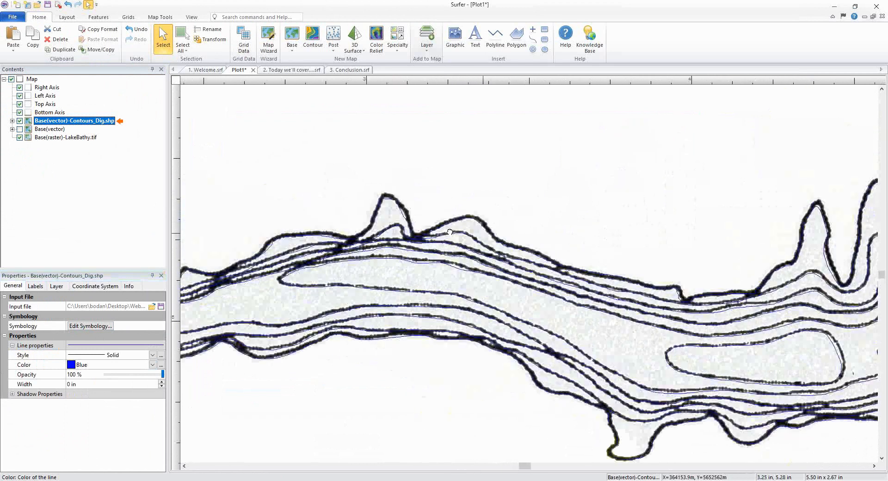
pyautogui.scroll(2, 424, 204)
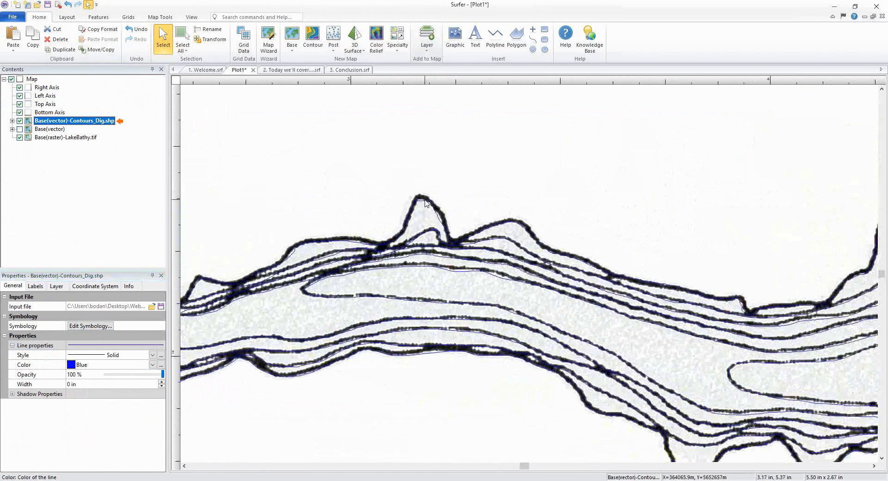
pyautogui.click(426, 205)
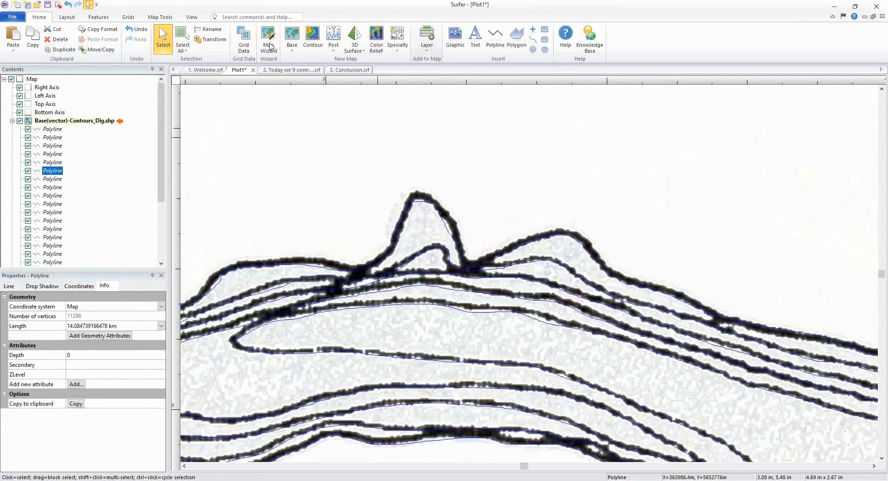
pyautogui.click(98, 17)
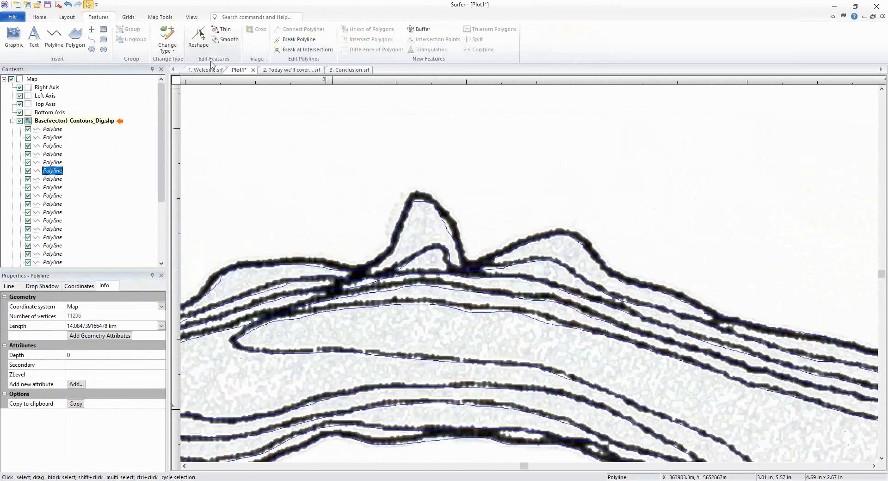
pyautogui.click(198, 37)
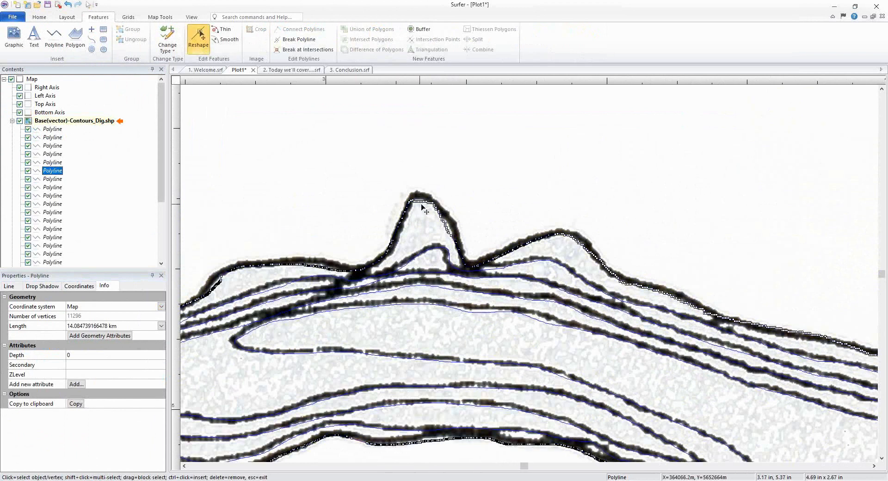
pyautogui.scroll(3, 432, 199)
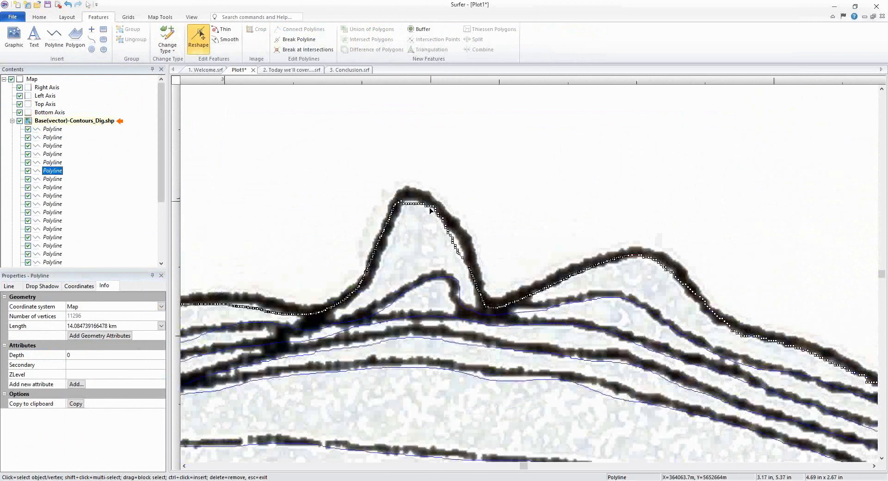
pyautogui.moveTo(391, 199); pyautogui.dragTo(425, 222)
pyautogui.press('Delete')
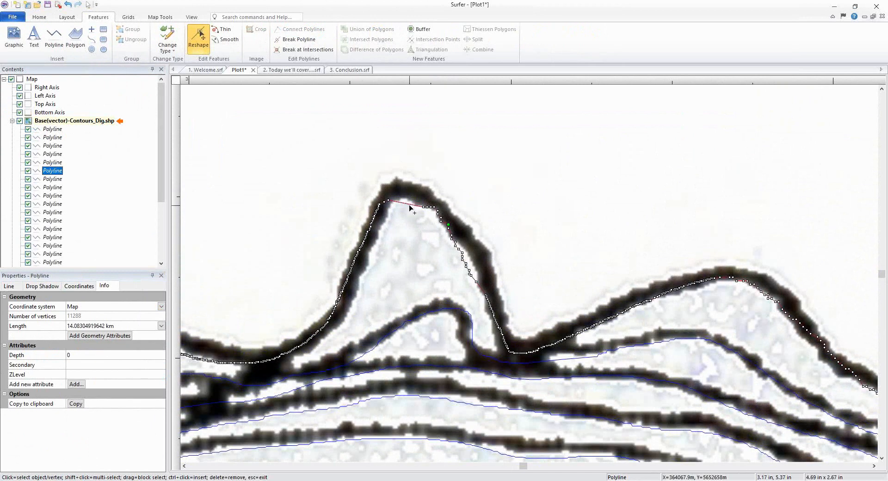
# Step: Delete more stray vertices at the peak's tip and exit the Reshape tool
pyautogui.keyDown('ctrl'); pyautogui.click(409, 207); pyautogui.keyUp('ctrl')
pyautogui.moveTo(409, 207); pyautogui.dragTo(399, 190)
pyautogui.keyDown('ctrl'); pyautogui.click(412, 197); pyautogui.keyUp('ctrl')
pyautogui.moveTo(412, 198)
pyautogui.mouseDown()
pyautogui.moveTo(415, 190)
pyautogui.moveTo(428, 214)
pyautogui.moveTo(426, 206)
pyautogui.mouseUp()
pyautogui.press('Delete')
pyautogui.scroll(-1, 401, 226)
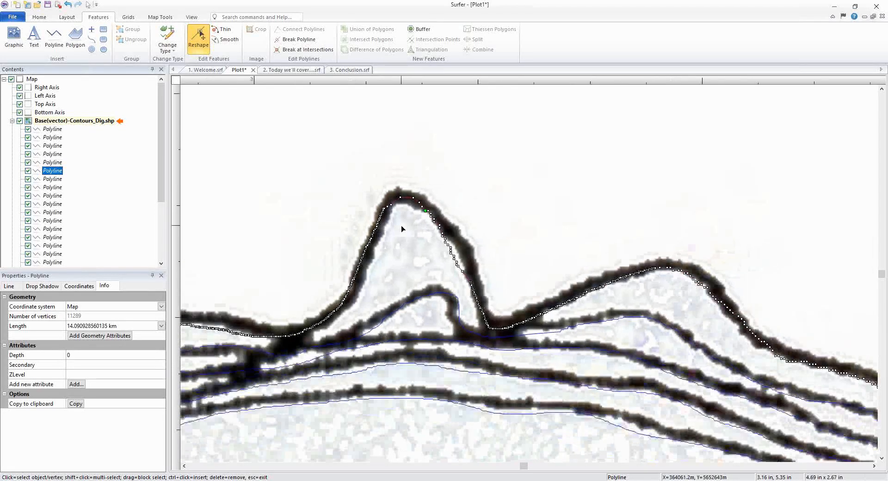
pyautogui.scroll(-2, 401, 228)
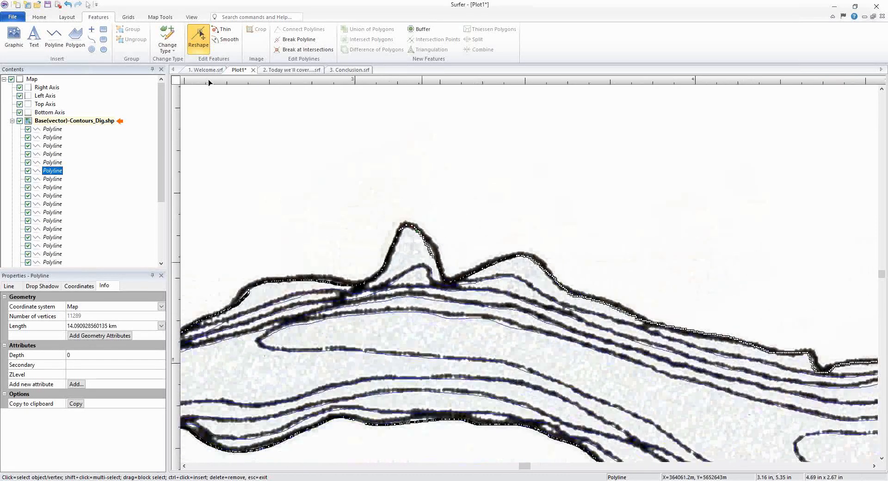
pyautogui.scroll(-1, 351, 167)
pyautogui.scroll(-1, 394, 341)
pyautogui.press('Escape')
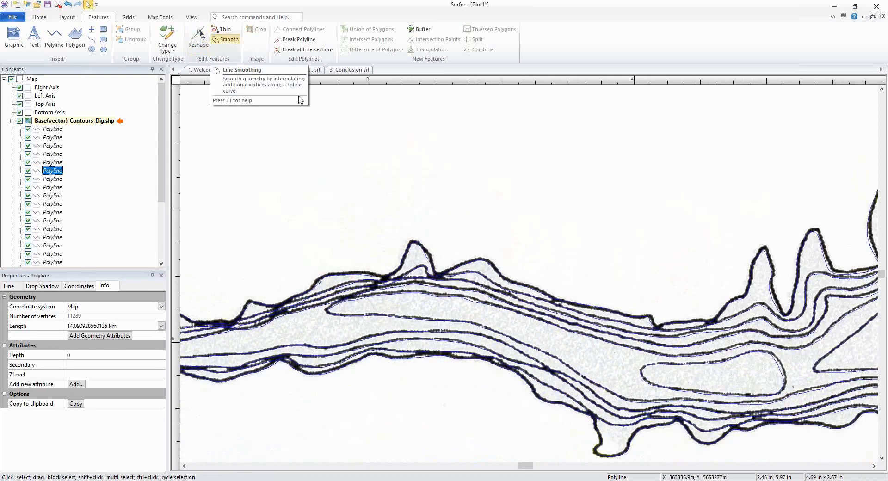
pyautogui.click(229, 41)
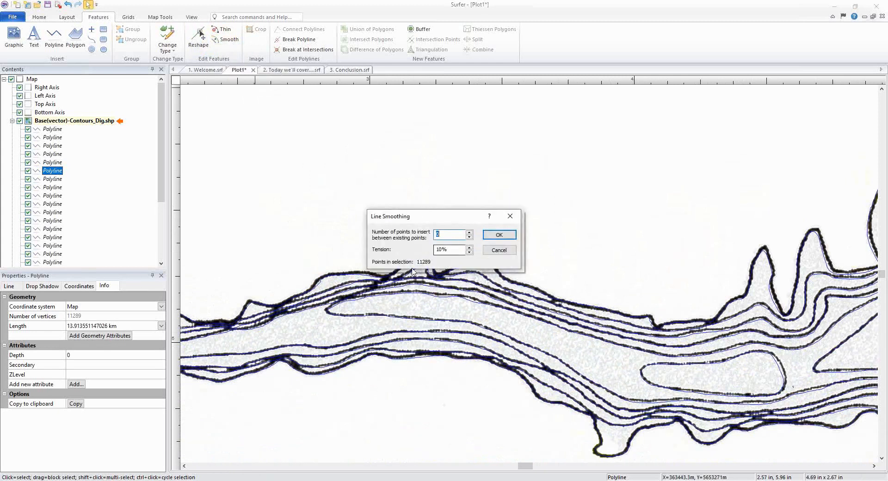
pyautogui.moveTo(447, 223); pyautogui.dragTo(433, 153)
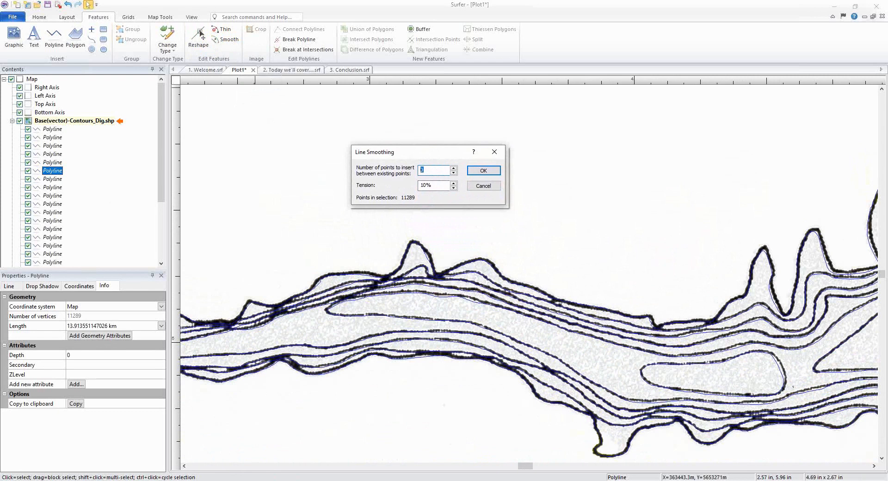
pyautogui.write('2')
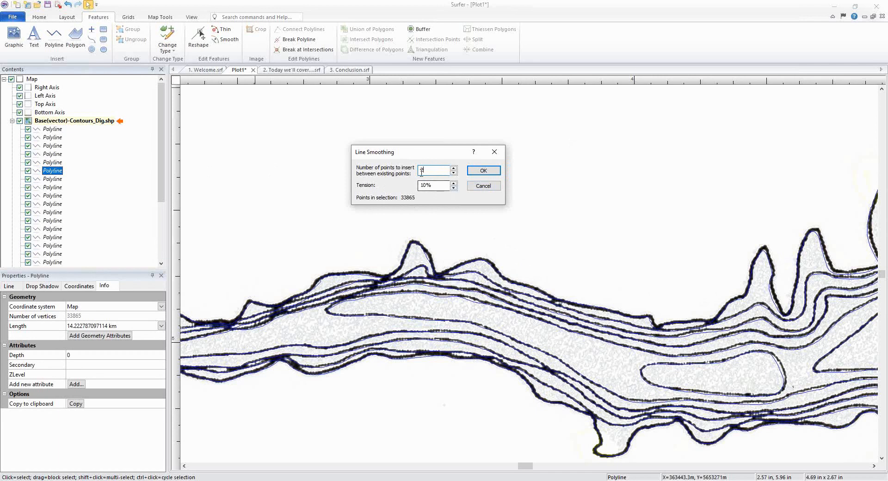
pyautogui.moveTo(422, 172); pyautogui.dragTo(409, 175)
pyautogui.click(483, 186)
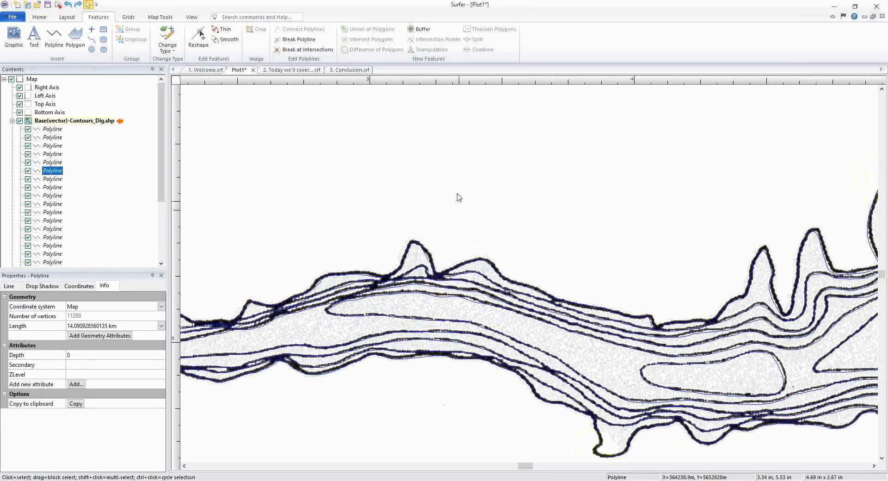
pyautogui.scroll(-1, 409, 238)
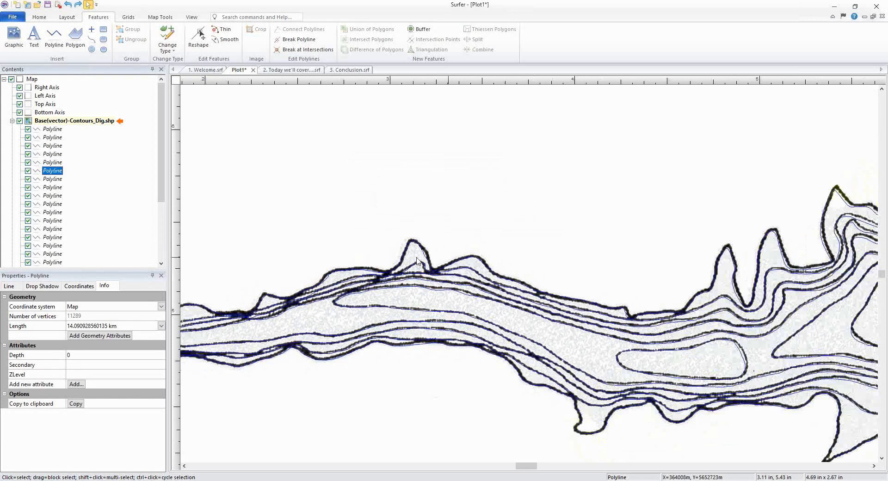
pyautogui.scroll(-1, 417, 260)
pyautogui.scroll(-1, 443, 266)
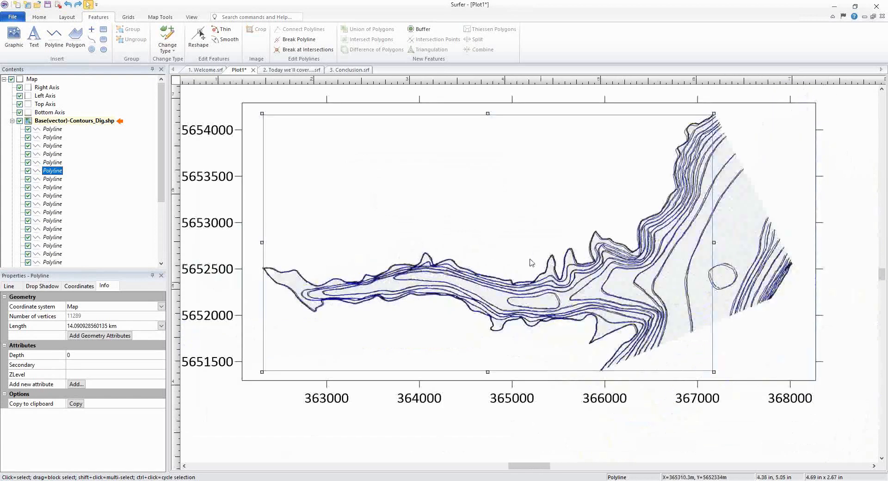
pyautogui.click(406, 441)
pyautogui.scroll(-1, 577, 292)
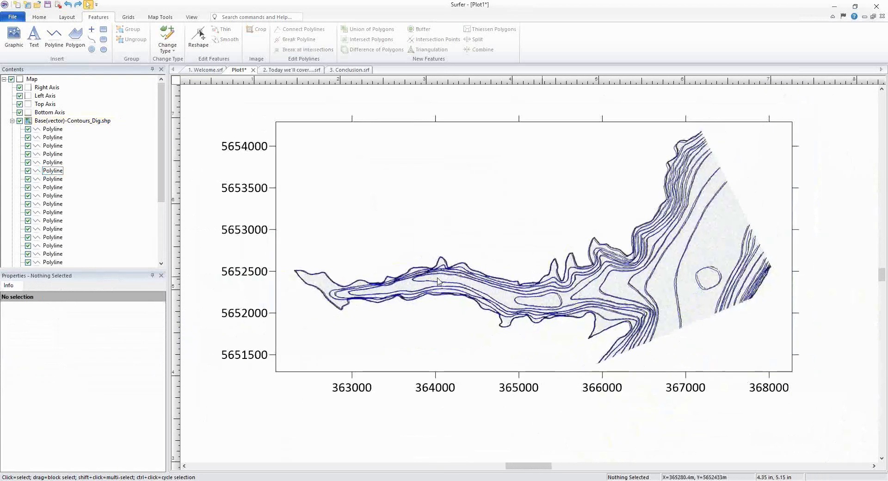
pyautogui.click(12, 121)
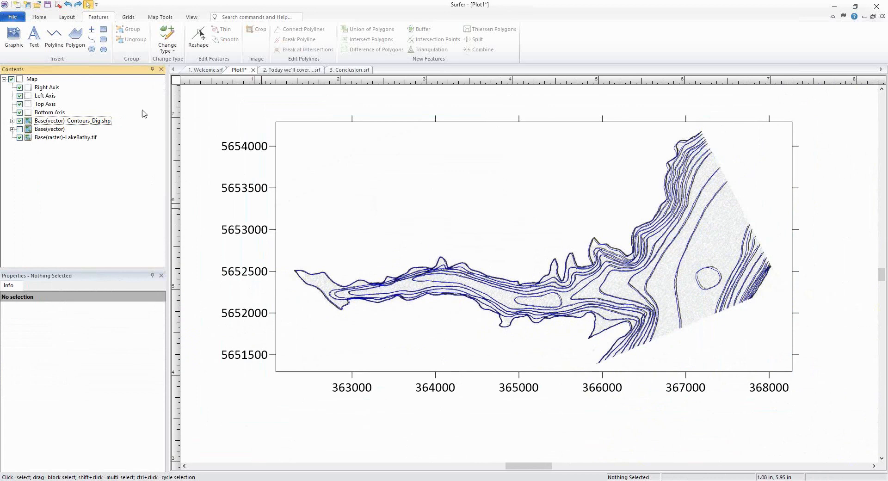
# Step: Start Grid from Contours with Contours_Dig.shp as the contour source and Depth as the elevation field
pyautogui.click(129, 18)
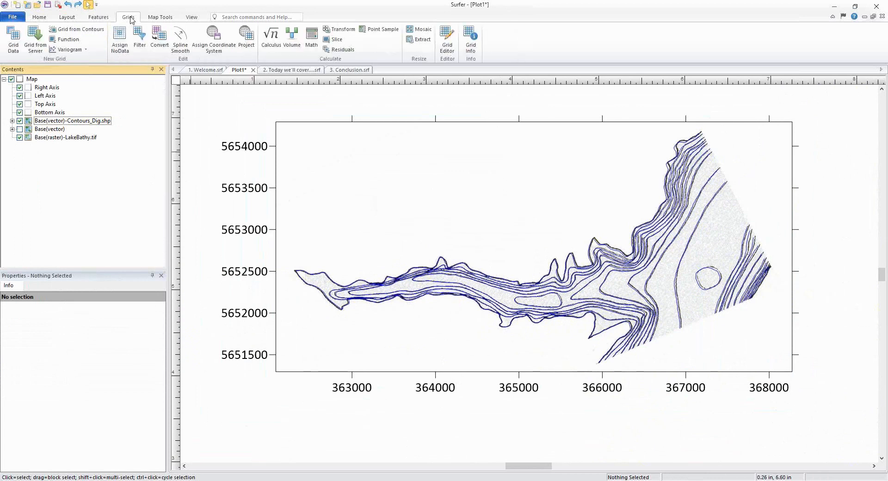
pyautogui.click(102, 31)
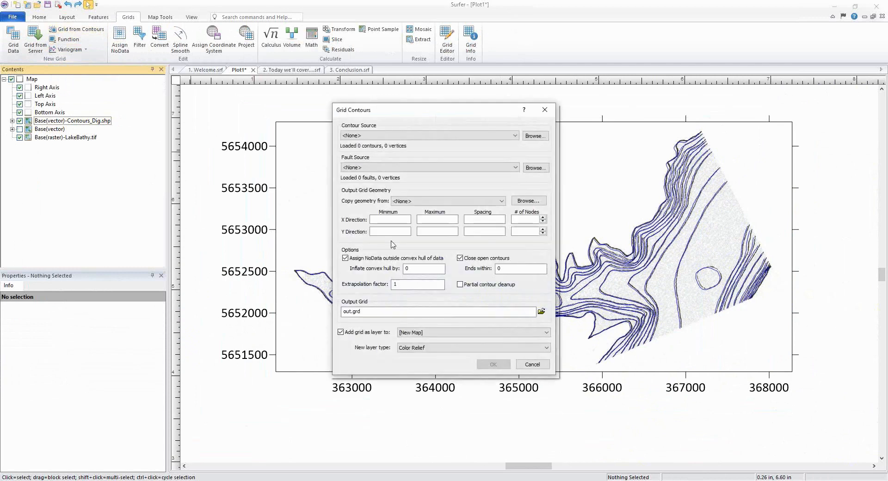
pyautogui.click(514, 138)
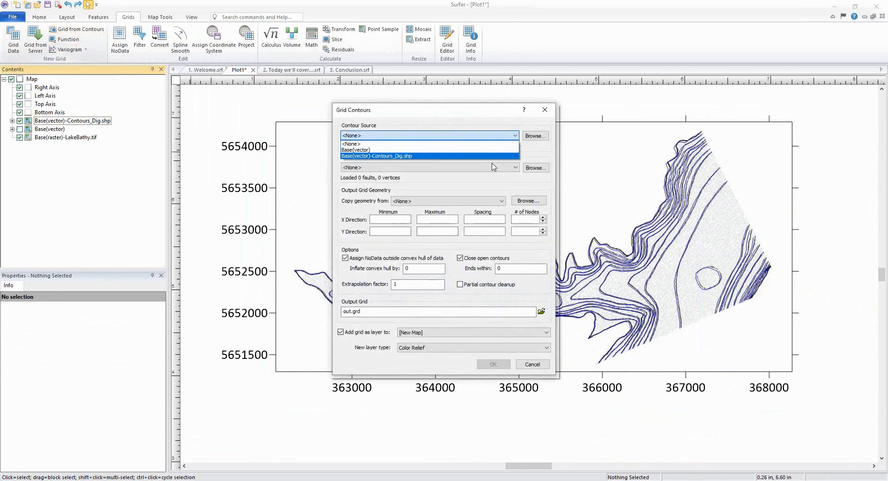
pyautogui.click(458, 158)
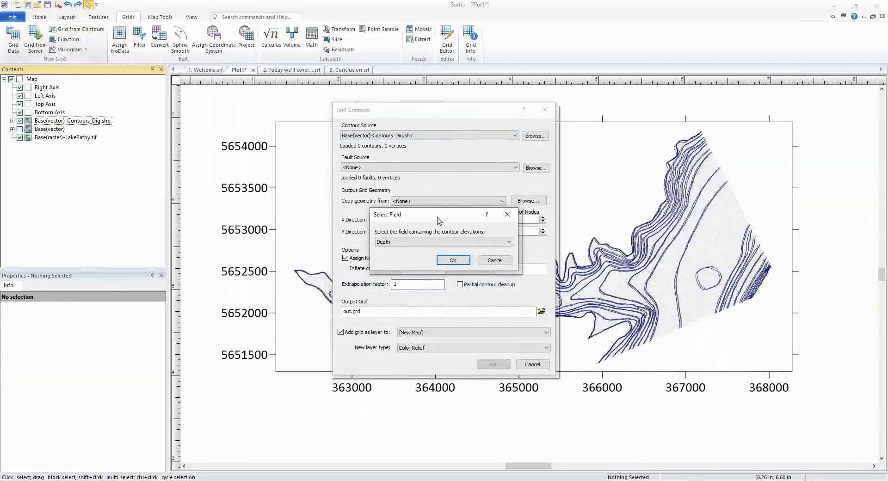
pyautogui.moveTo(437, 214); pyautogui.dragTo(438, 197)
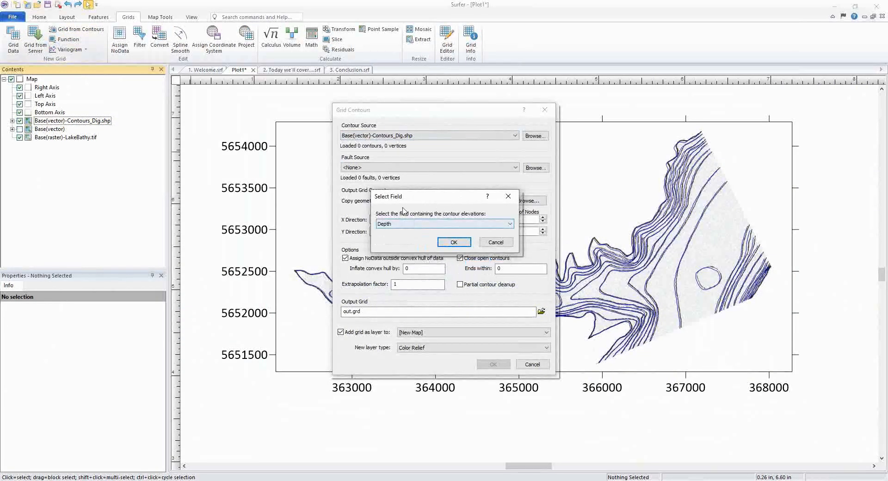
pyautogui.click(426, 225)
pyautogui.click(427, 226)
pyautogui.click(454, 242)
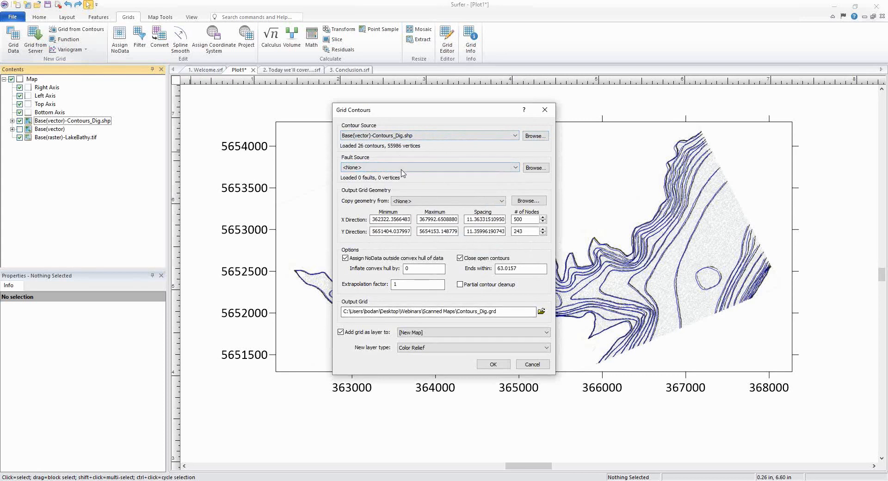
pyautogui.click(447, 168)
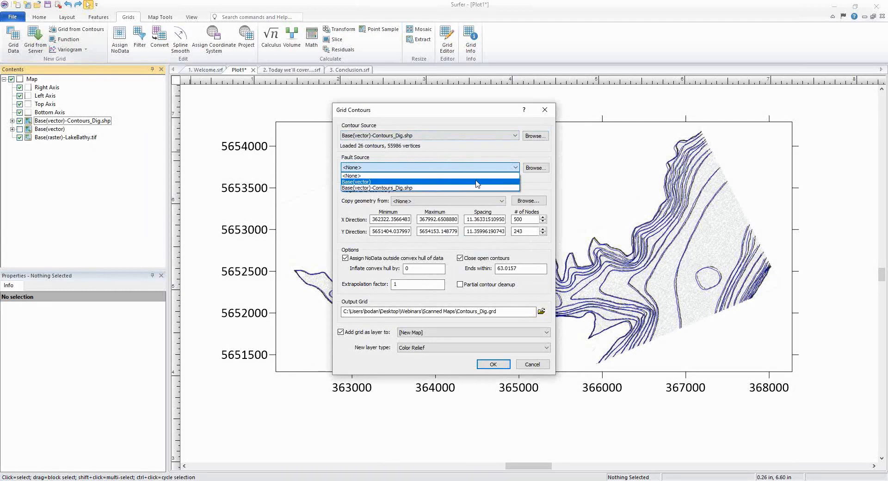
pyautogui.click(533, 183)
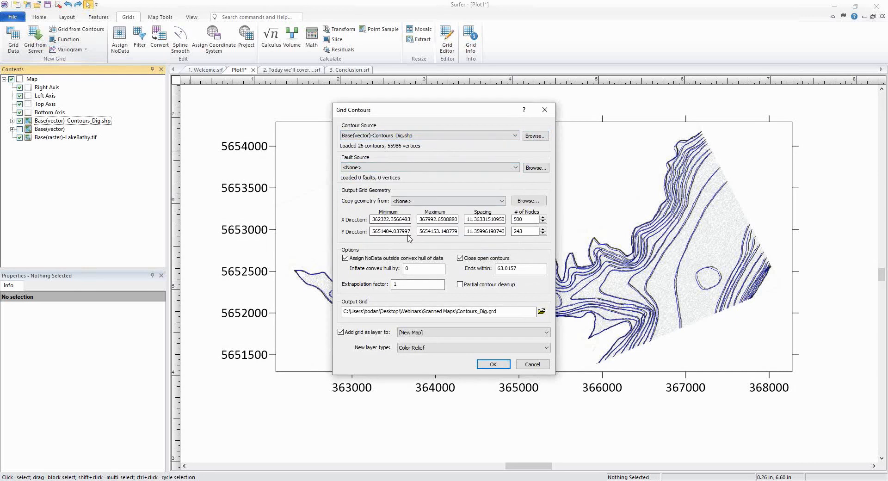
pyautogui.click(389, 220)
pyautogui.click(496, 219)
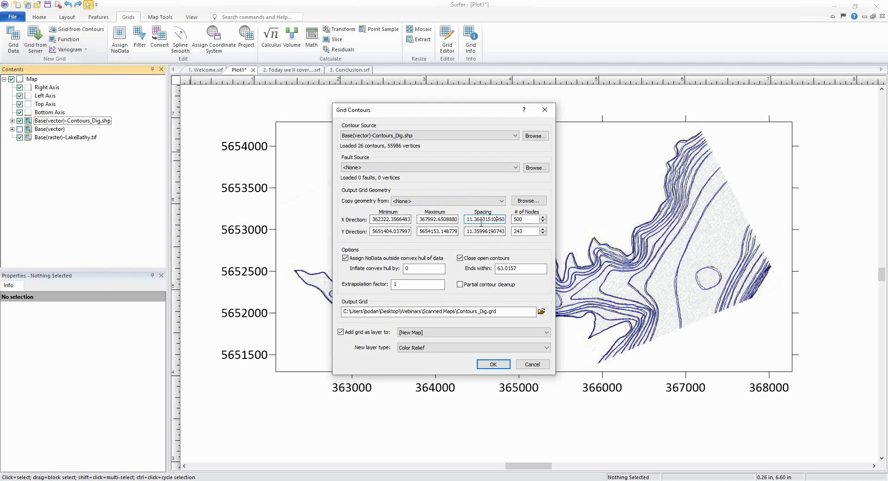
# Step: Set the X-direction grid spacing to 5
pyautogui.click(485, 223)
pyautogui.doubleClick(484, 220)
pyautogui.write('5')
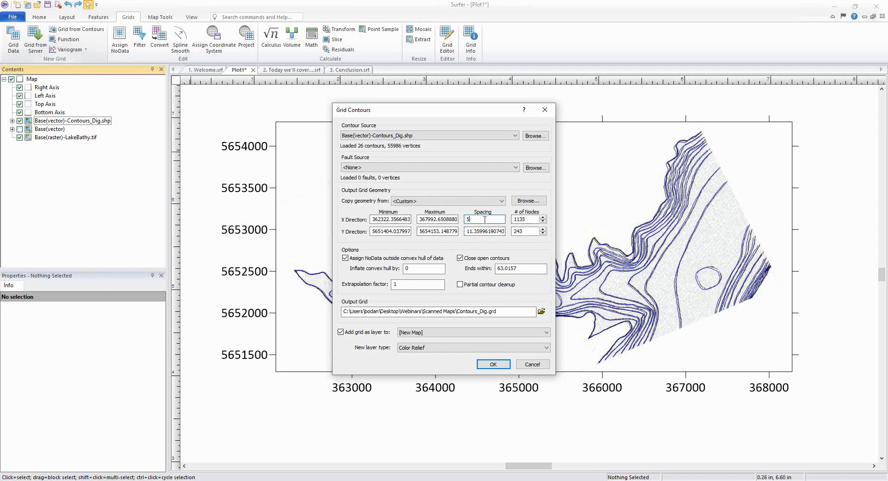
# Step: Set the X-direction number of grid nodes to 500
pyautogui.doubleClick(529, 219)
pyautogui.write('500')
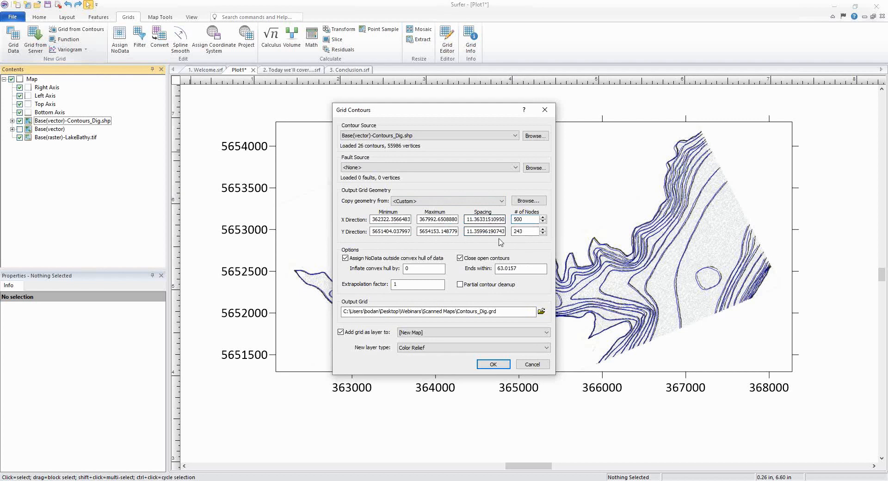
pyautogui.click(527, 231)
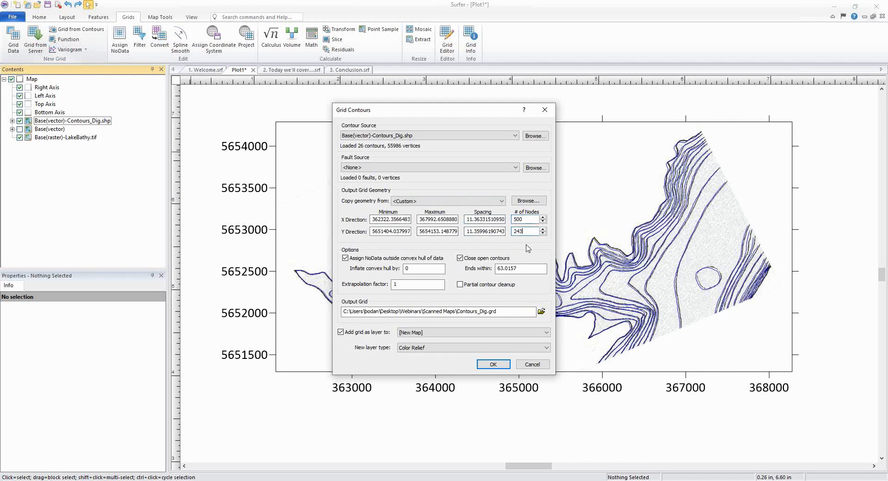
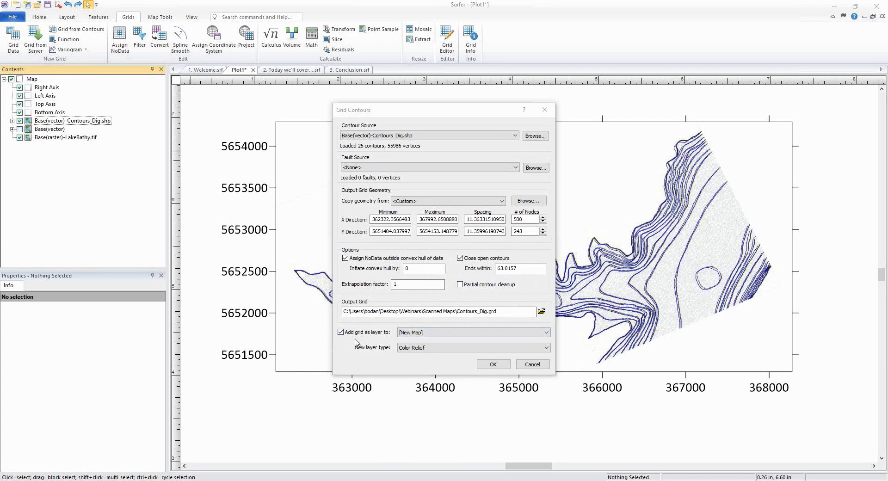
# Step: Add the output grid to the existing Map as a Contour layer and create the grid
pyautogui.click(451, 332)
pyautogui.click(444, 347)
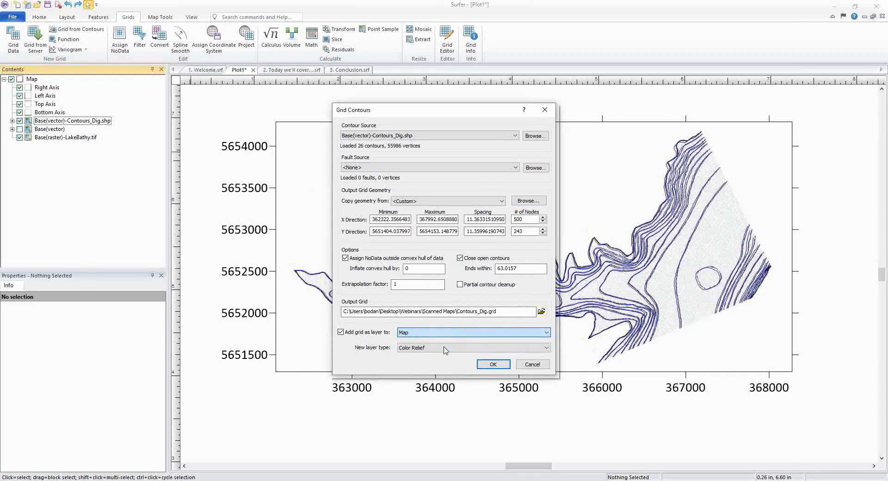
pyautogui.click(444, 348)
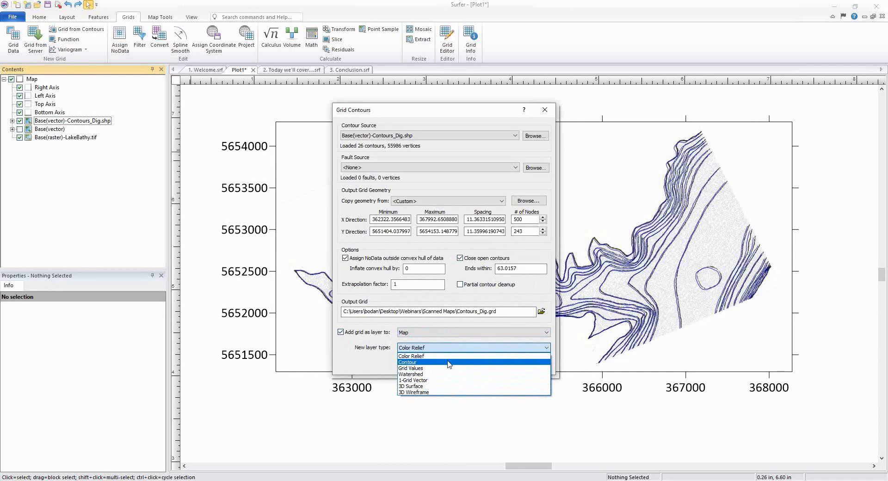
pyautogui.click(449, 362)
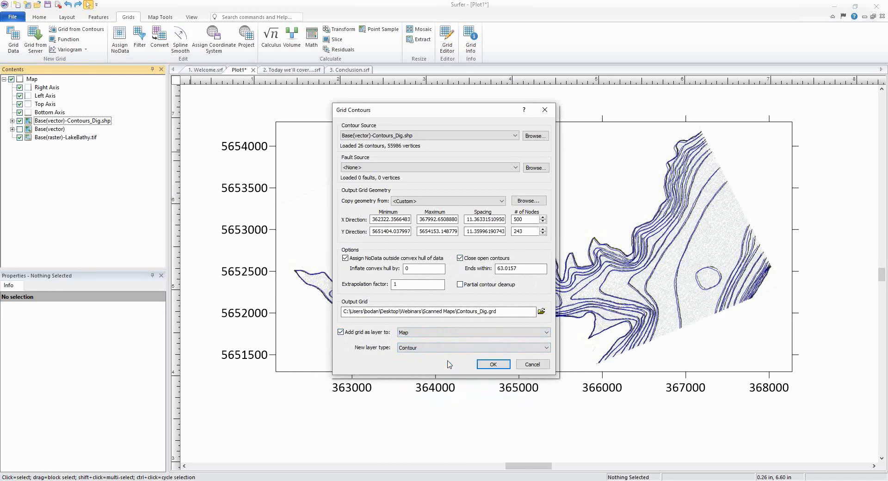
pyautogui.click(487, 365)
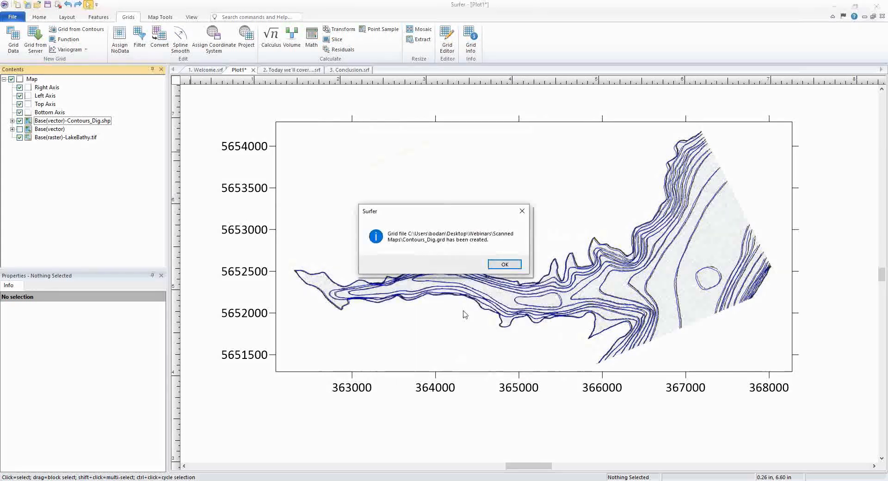
pyautogui.click(505, 264)
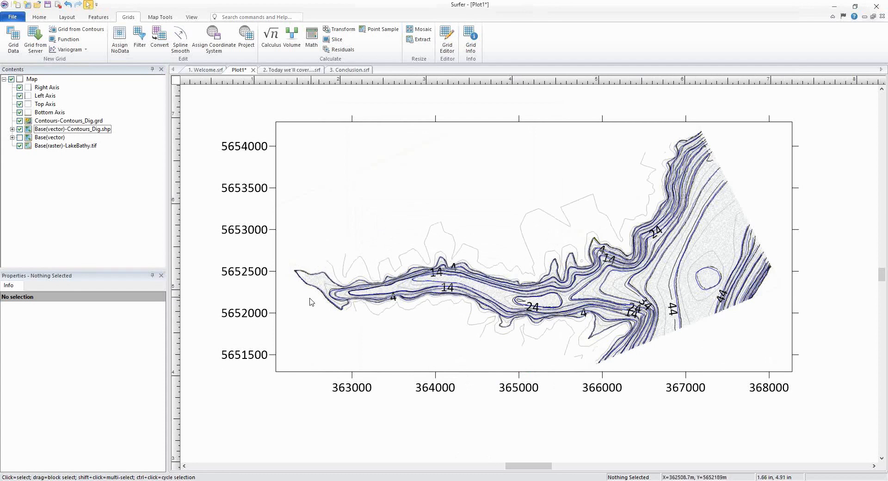
# Step: Set the new grid contour layer's minimum contour to 0 and contour interval to 5
pyautogui.scroll(1, 473, 291)
pyautogui.scroll(1, 473, 291)
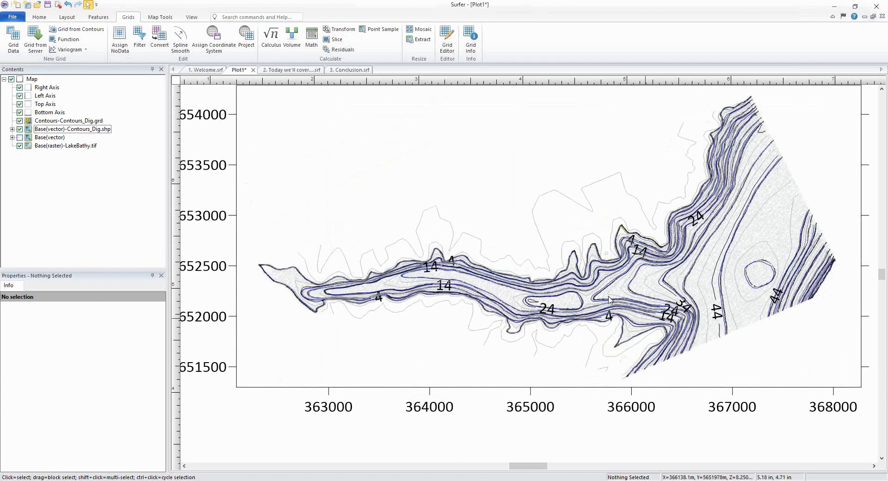
pyautogui.click(69, 120)
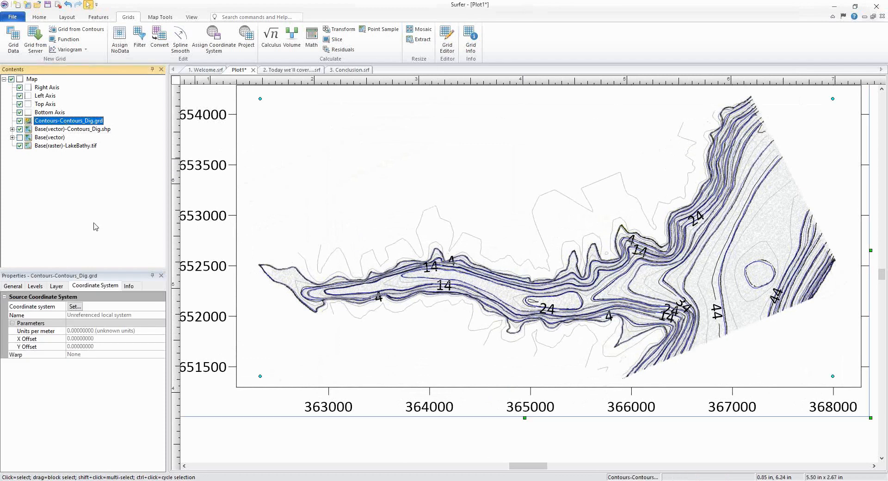
pyautogui.click(35, 285)
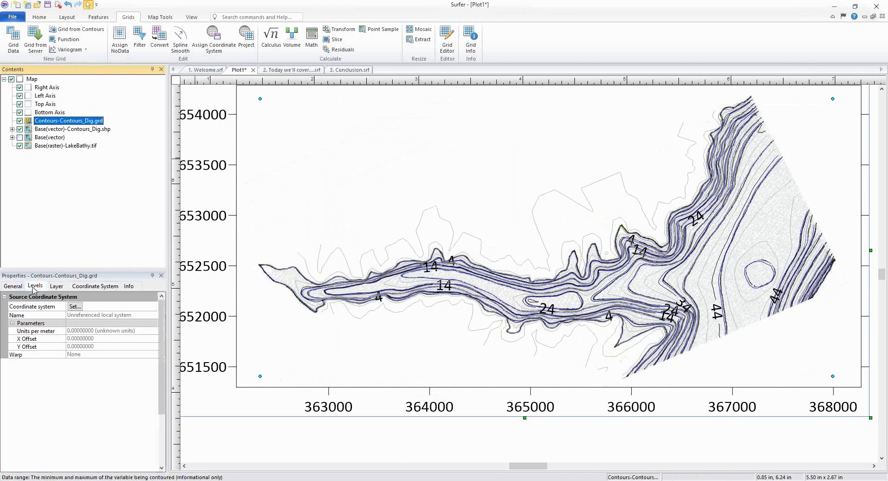
pyautogui.click(90, 326)
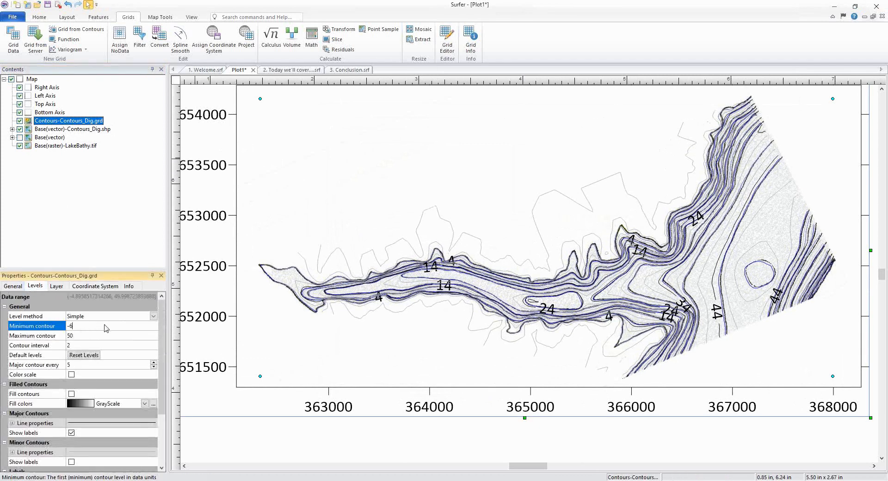
pyautogui.write('0')
pyautogui.press('Return')
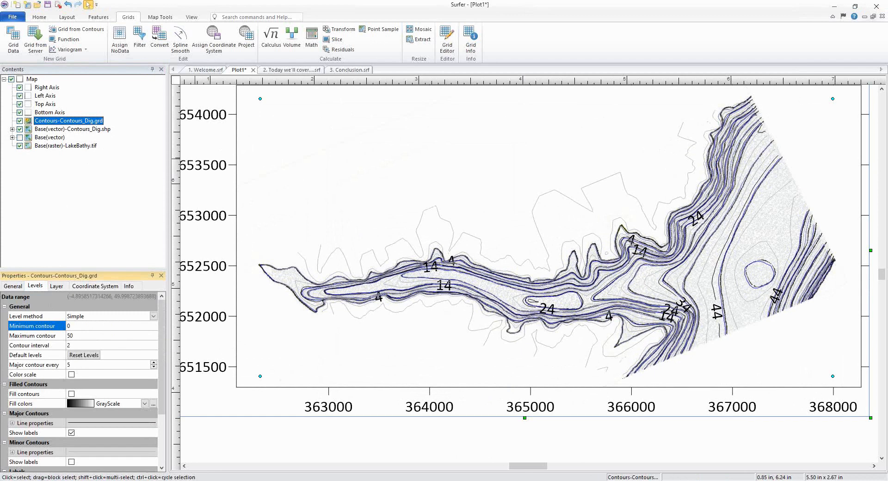
pyautogui.click(60, 346)
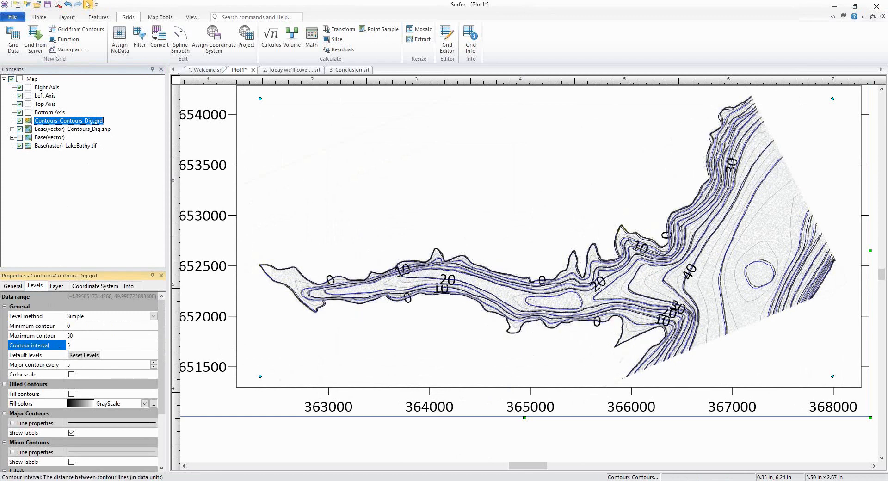
pyautogui.write('5')
pyautogui.press('Return')
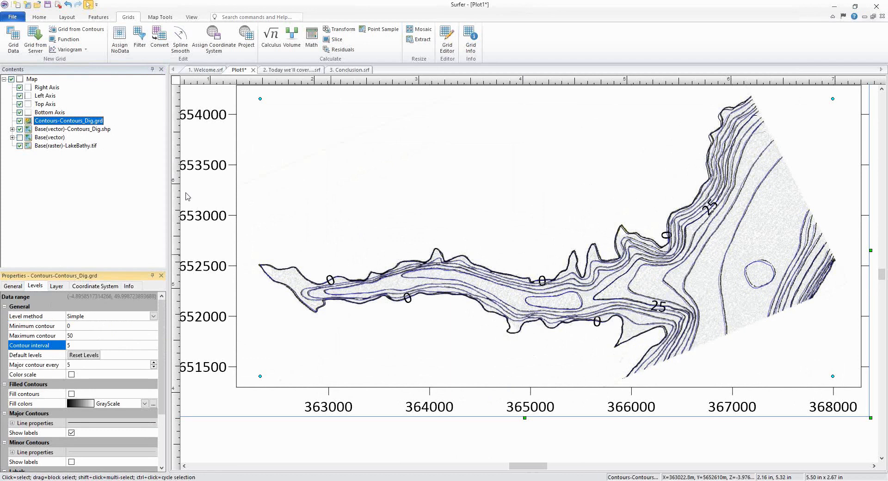
# Step: Set the major contour line color to Red
pyautogui.scroll(-2, 108, 348)
pyautogui.scroll(1, 87, 351)
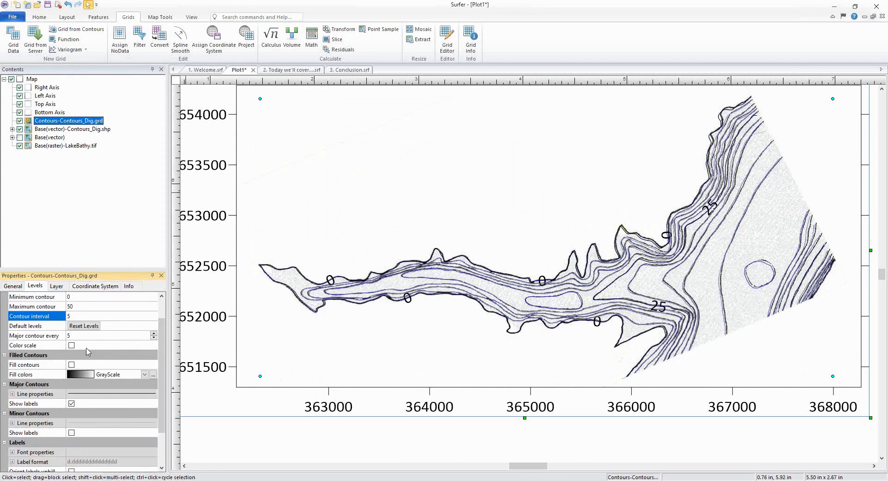
pyautogui.click(80, 395)
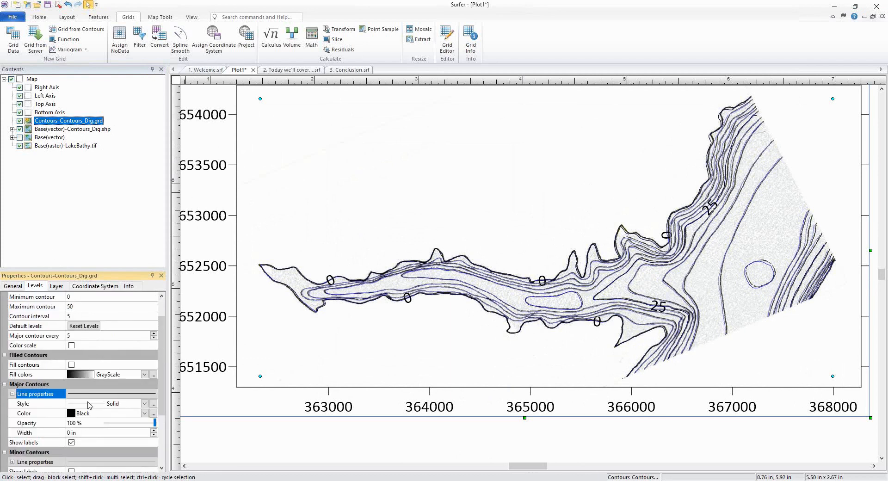
pyautogui.click(87, 413)
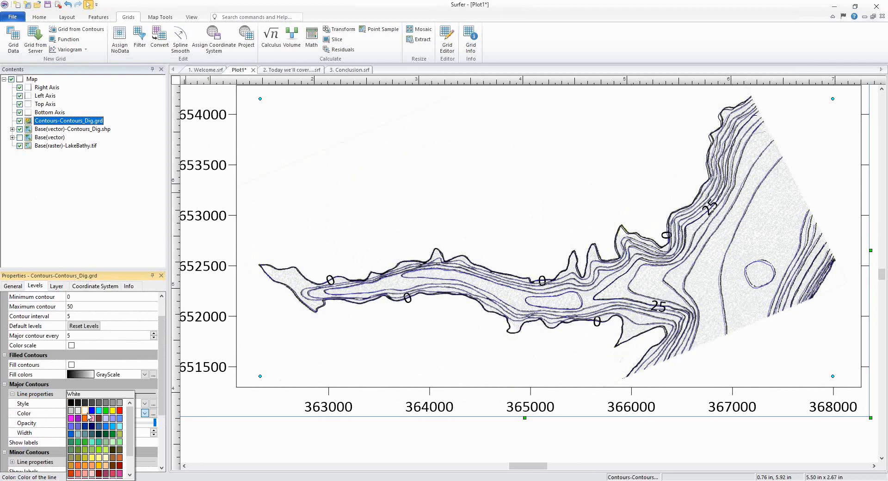
pyautogui.click(119, 410)
pyautogui.scroll(-2, 112, 395)
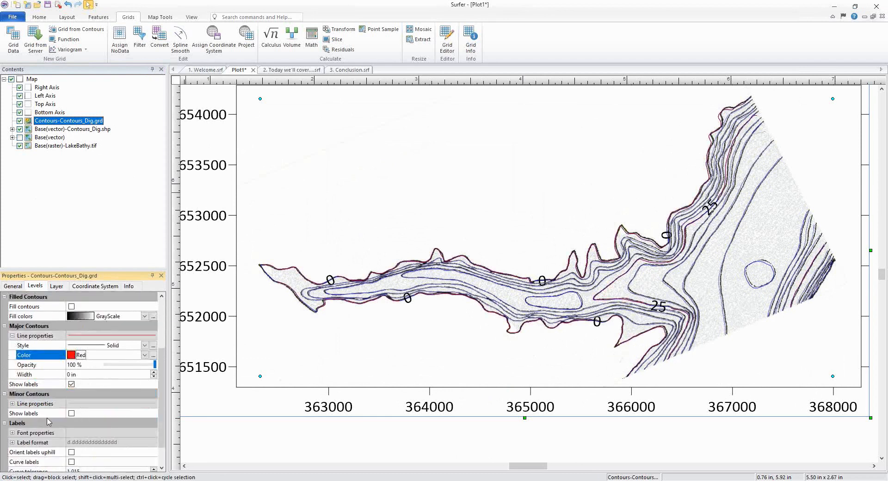
# Step: Set the minor contour lines to Red with about 46% opacity
pyautogui.click(79, 404)
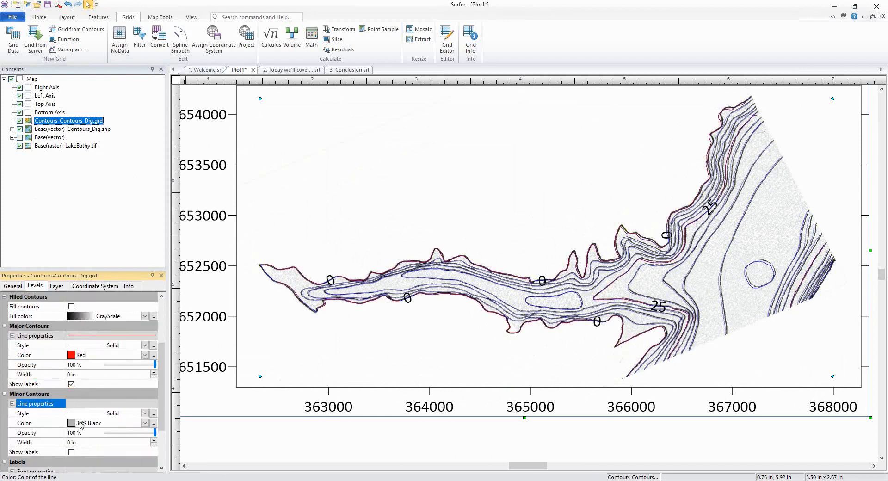
pyautogui.click(82, 423)
pyautogui.click(83, 422)
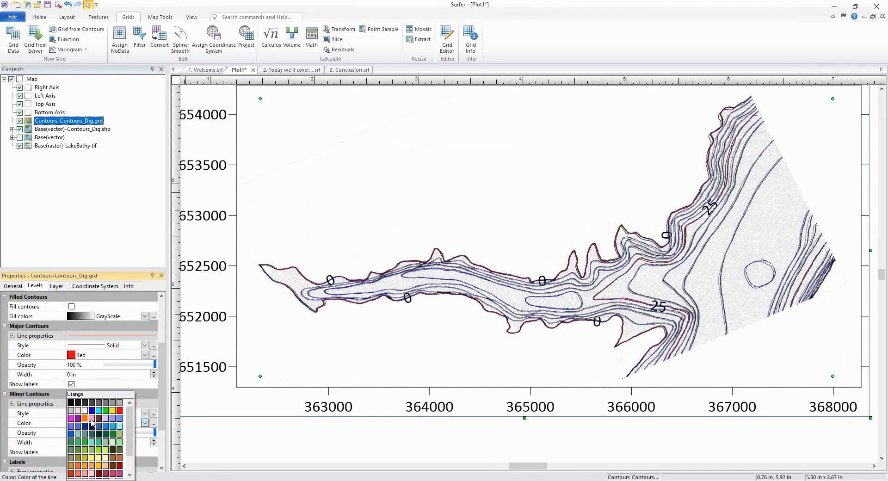
pyautogui.click(120, 410)
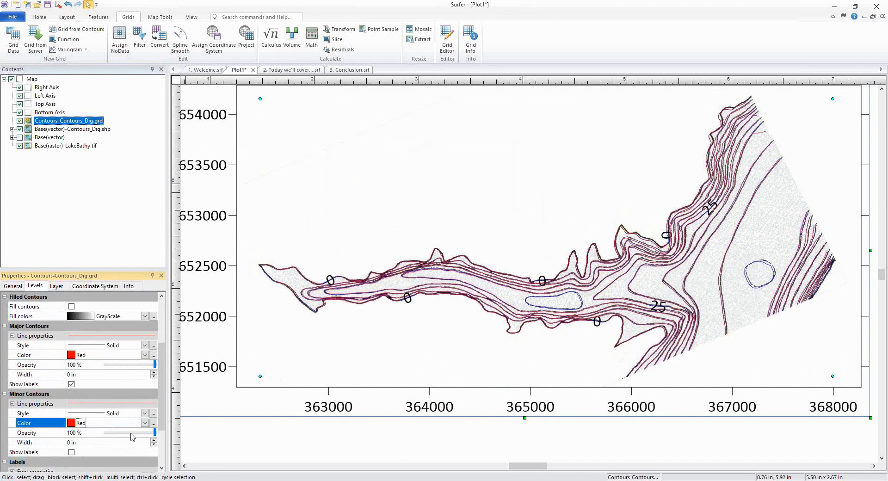
pyautogui.click(131, 435)
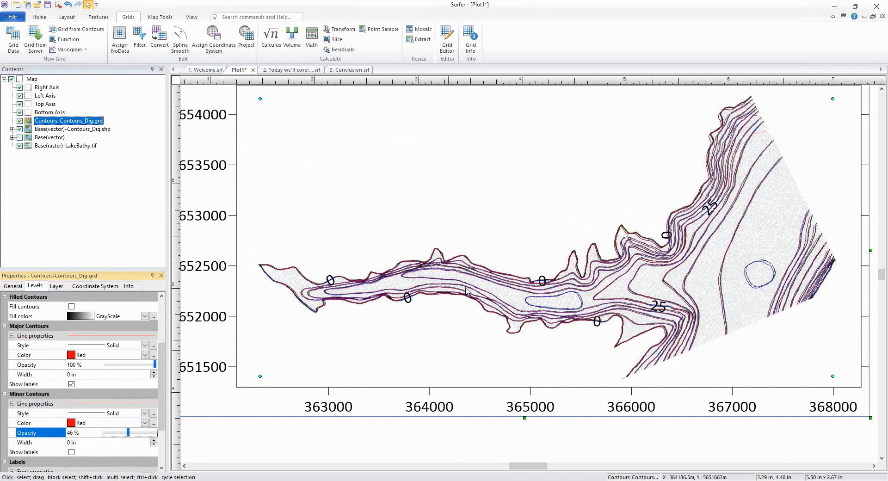
# Step: Zoom in to compare the gridded contours with the scanned map's contour lines
pyautogui.scroll(1, 306, 298)
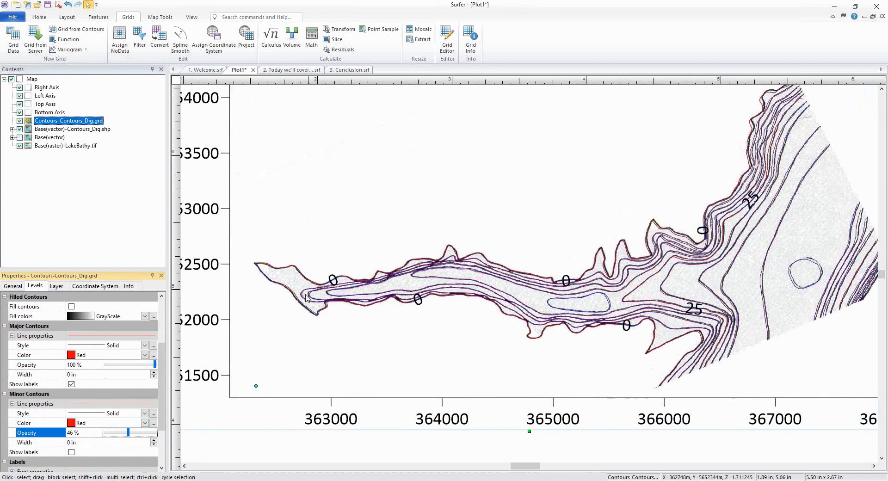
pyautogui.scroll(4, 306, 299)
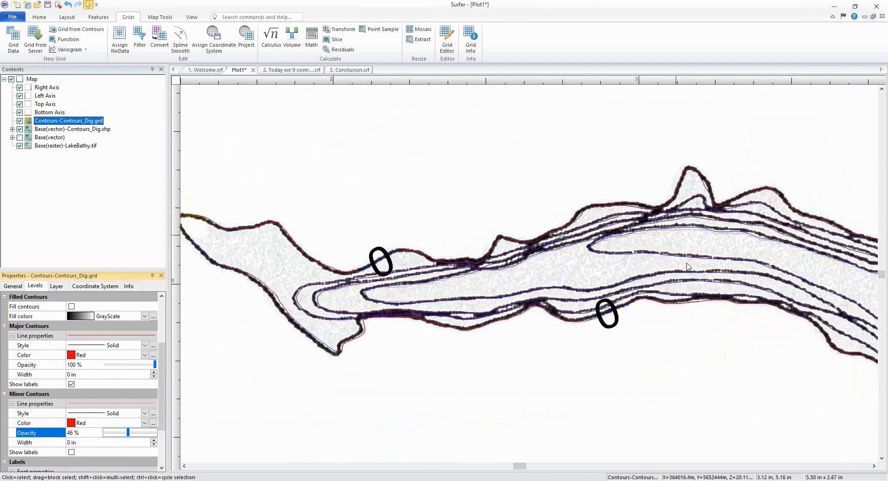
pyautogui.moveTo(773, 265); pyautogui.dragTo(297, 257)
pyautogui.moveTo(577, 281); pyautogui.dragTo(202, 267)
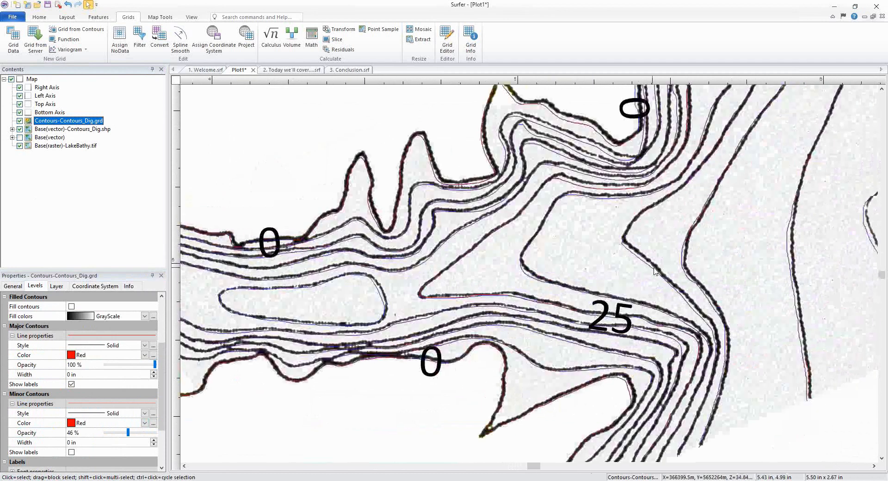
pyautogui.scroll(-1, 647, 269)
pyautogui.scroll(-1, 647, 272)
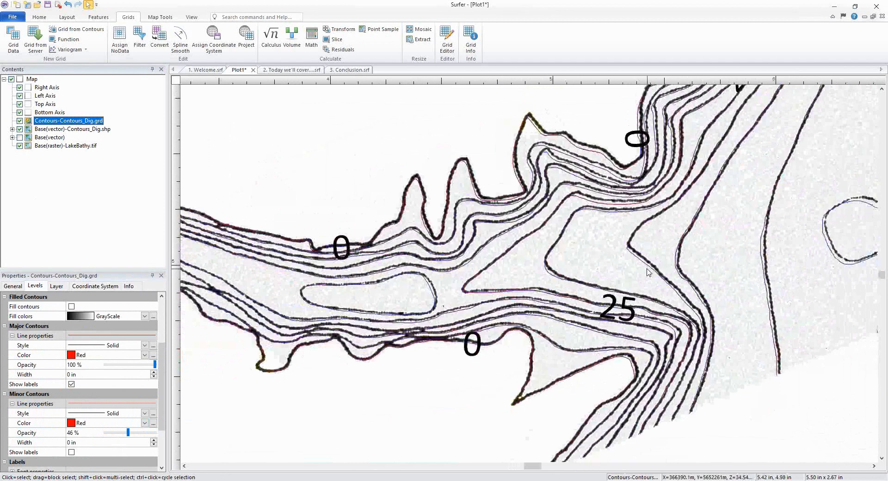
pyautogui.scroll(-1, 648, 272)
pyautogui.scroll(-3, 648, 272)
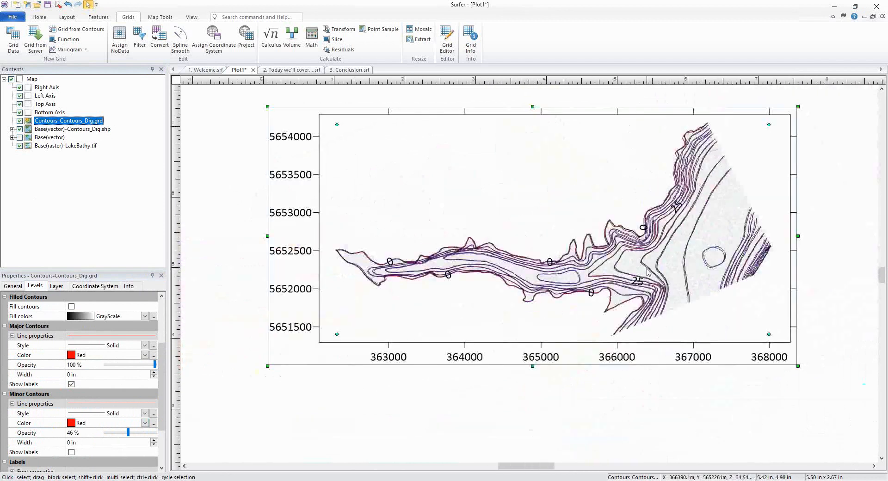
# Step: Toggle the scanned raster and digitized shapefile layers to compare them, leaving the shapefile hidden
pyautogui.click(20, 146)
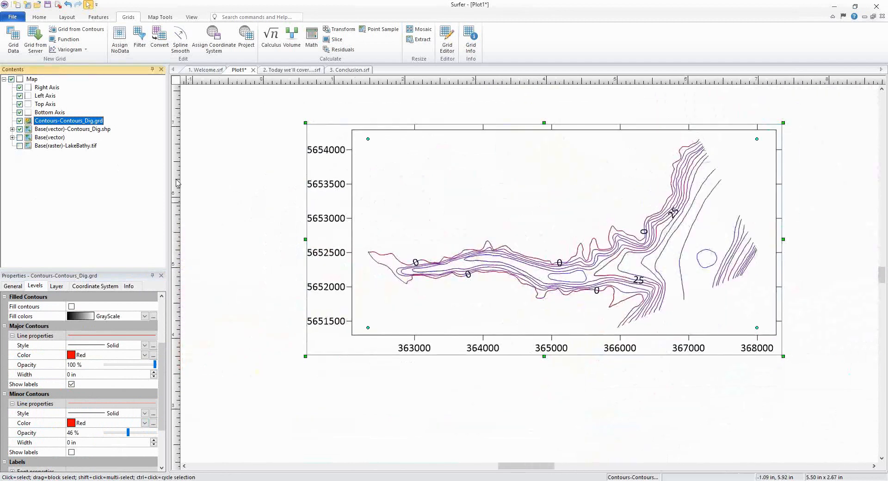
pyautogui.scroll(2, 469, 294)
pyautogui.scroll(-1, 471, 295)
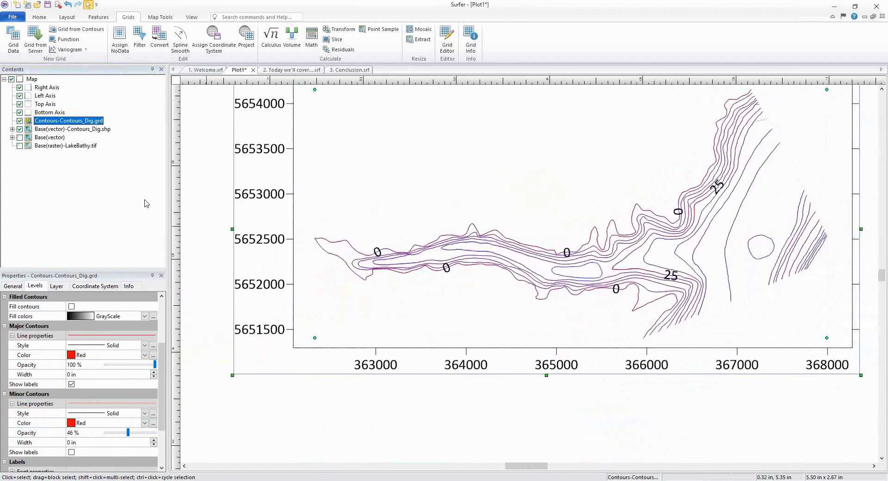
pyautogui.click(19, 137)
pyautogui.click(19, 130)
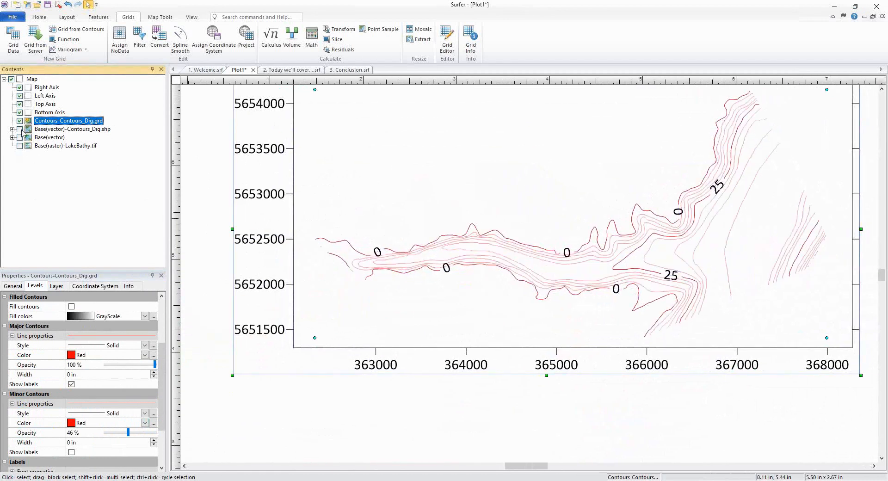
pyautogui.click(19, 146)
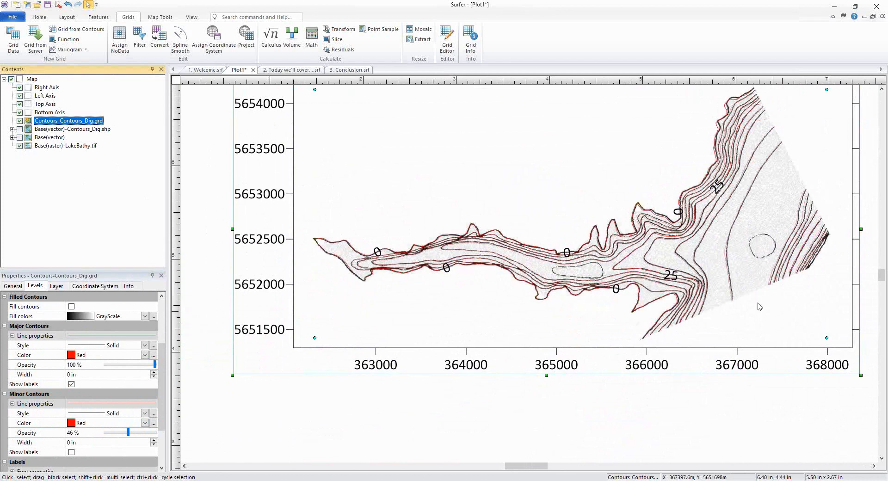
# Step: Zoom and pan around the lake to inspect the gridded contours against the scanned map
pyautogui.scroll(1, 616, 290)
pyautogui.scroll(1, 616, 290)
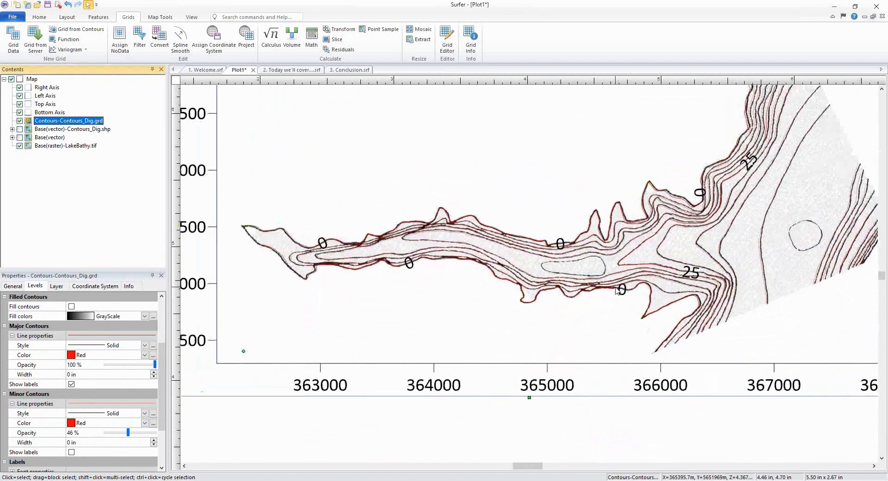
pyautogui.scroll(1, 616, 290)
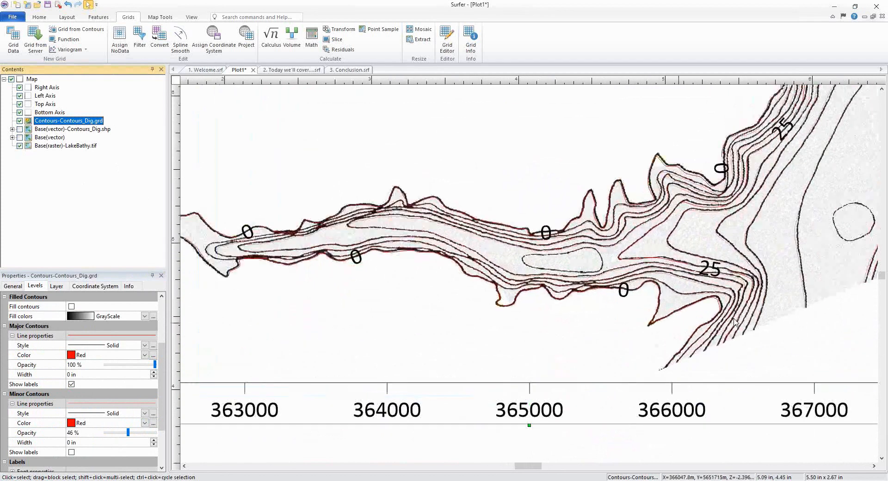
pyautogui.scroll(-1, 684, 329)
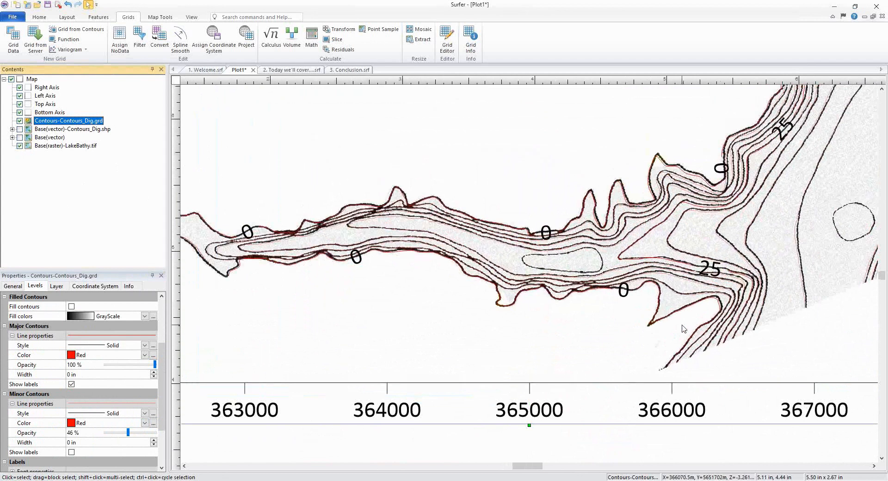
pyautogui.scroll(-2, 683, 329)
pyautogui.scroll(-1, 750, 280)
pyautogui.moveTo(745, 284); pyautogui.dragTo(661, 315)
pyautogui.scroll(-1, 661, 316)
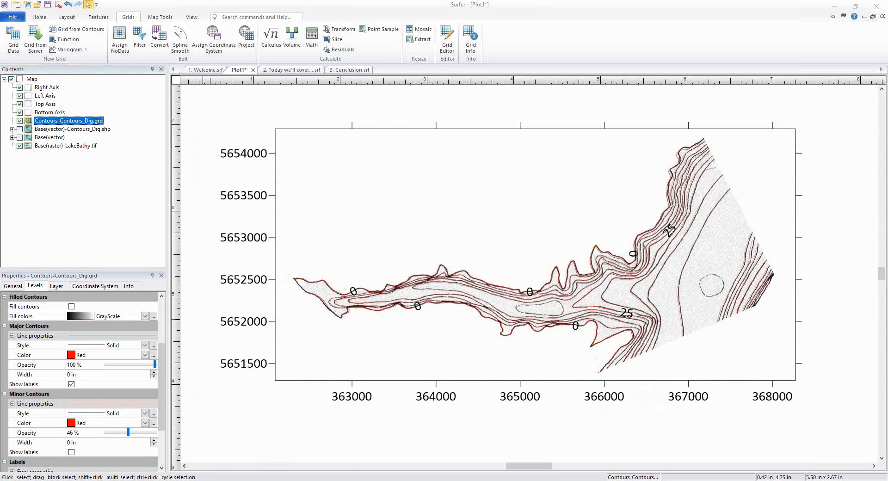
# Step: Show the digitized contour shapefile again and expand its layer to list its polylines
pyautogui.click(15, 129)
pyautogui.click(19, 129)
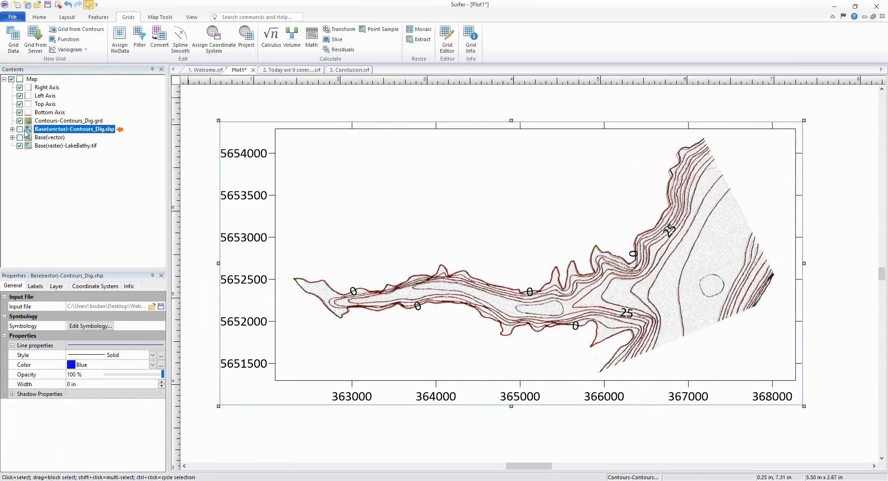
pyautogui.click(13, 129)
pyautogui.scroll(-5, 79, 175)
pyautogui.scroll(-2, 80, 178)
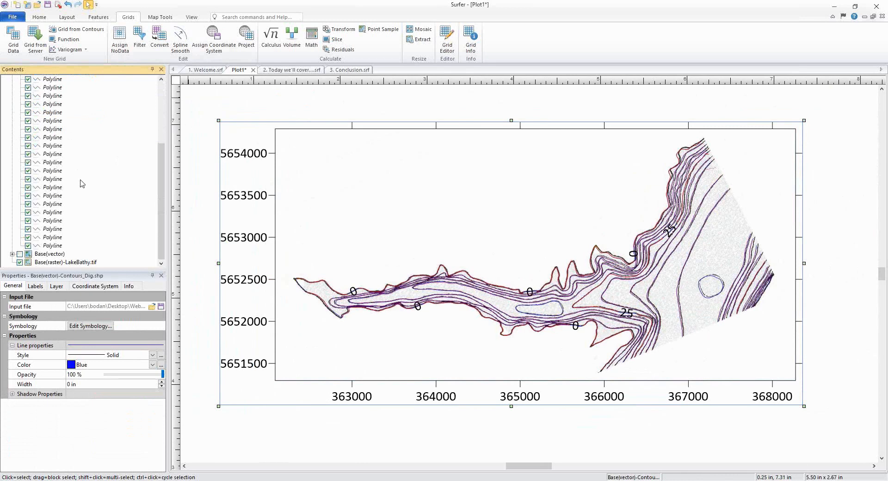
# Step: Select a digitized contour polyline and zoom in to inspect its Depth attribute against the map
pyautogui.scroll(5, 83, 185)
pyautogui.scroll(-4, 93, 181)
pyautogui.scroll(-1, 107, 180)
pyautogui.scroll(4, 87, 157)
pyautogui.click(53, 115)
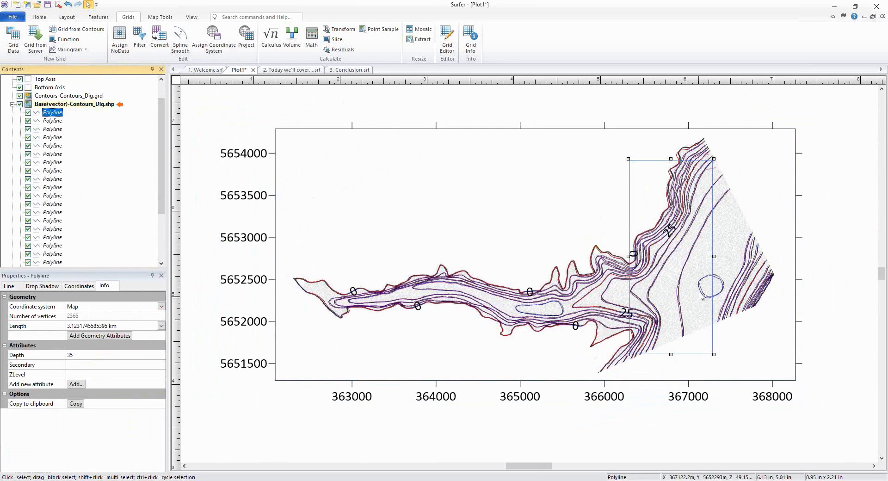
pyautogui.scroll(1, 537, 312)
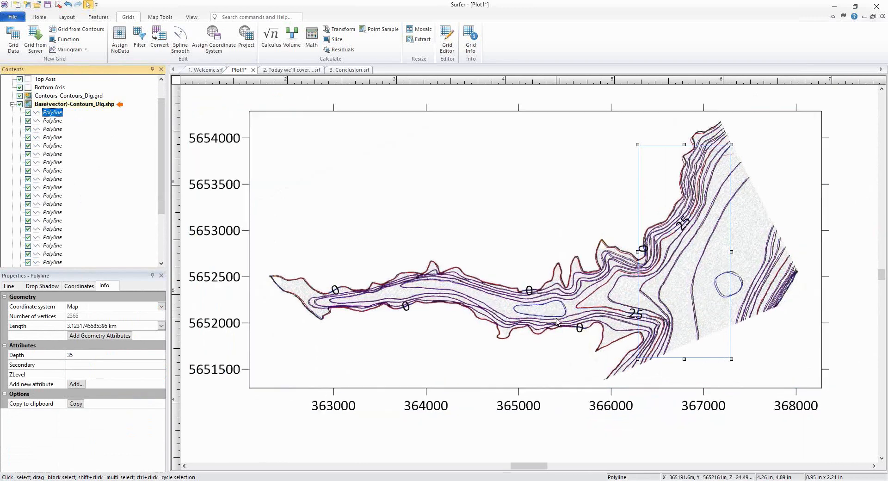
pyautogui.scroll(2, 556, 321)
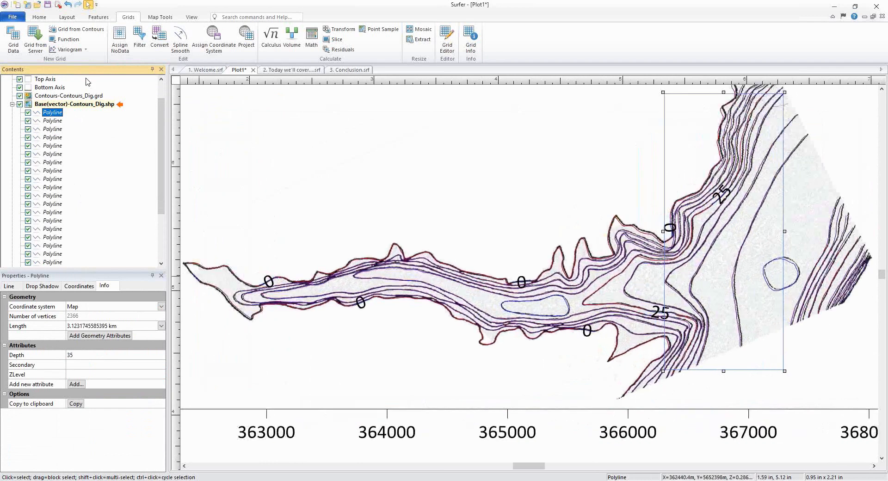
# Step: Collapse the shapefile layer, review the Contours-Contours_Dig.grd levels, and hide that contour layer
pyautogui.click(12, 104)
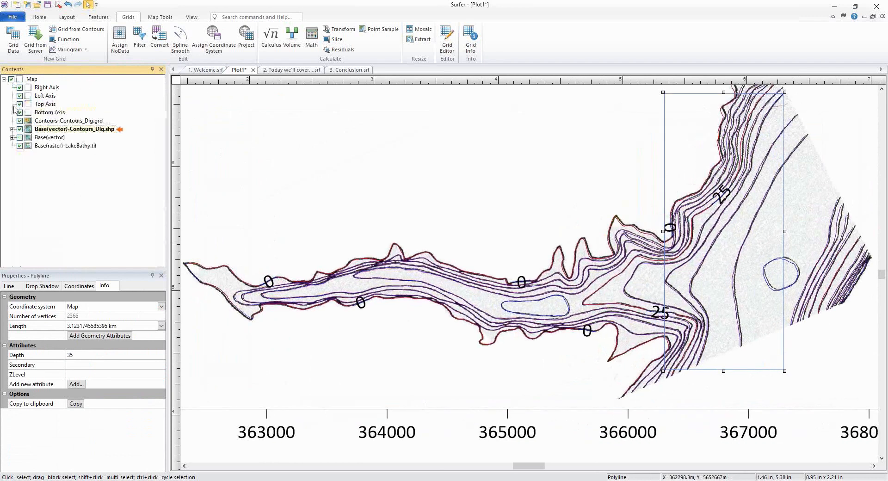
pyautogui.click(57, 121)
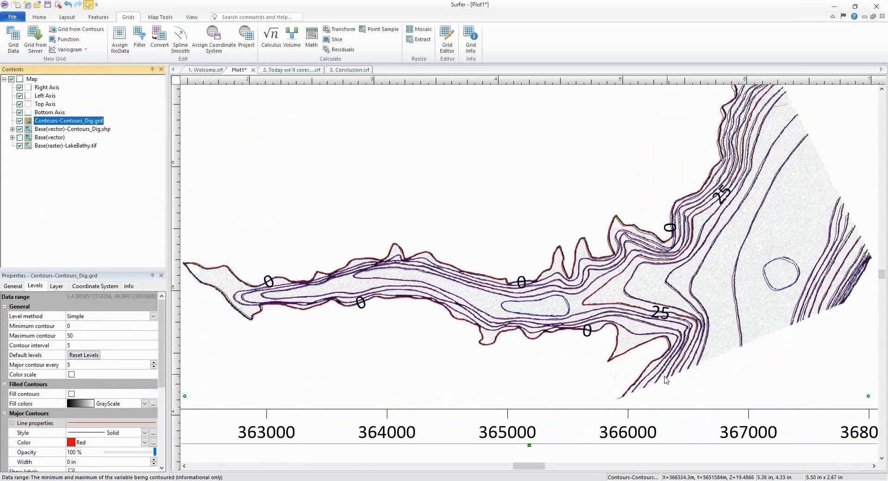
pyautogui.scroll(-1, 685, 293)
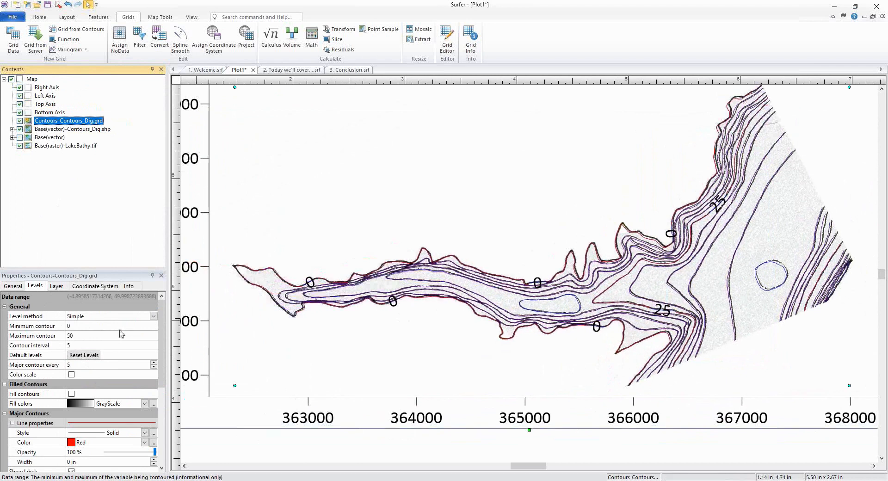
pyautogui.scroll(-1, 81, 332)
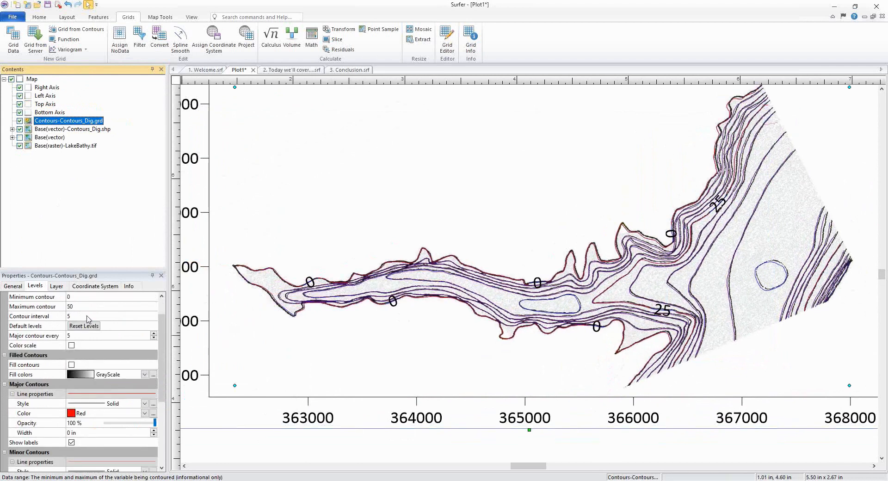
pyautogui.click(526, 308)
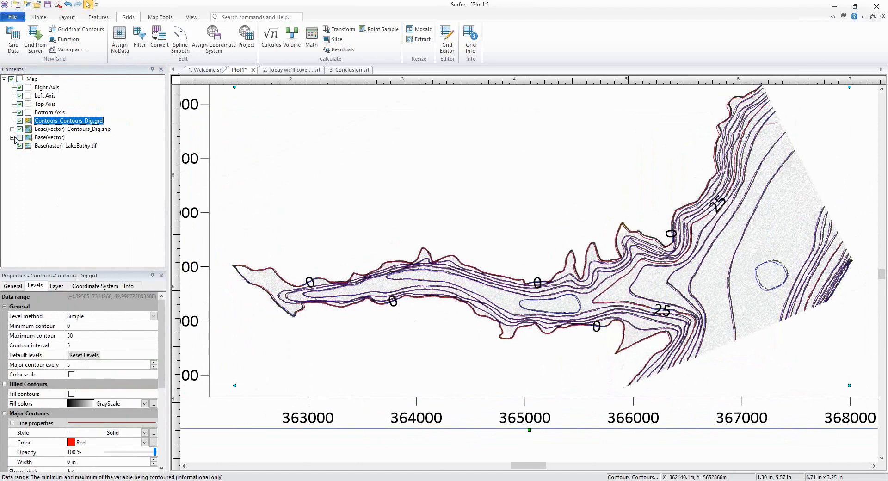
pyautogui.click(19, 121)
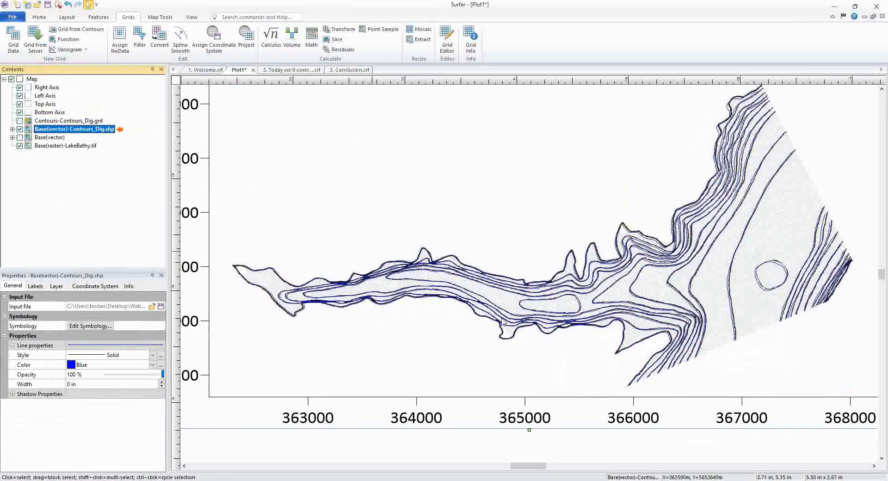
# Step: Convert the small closed contour loop in the middle of the lake from polyline to polygon
pyautogui.click(528, 313)
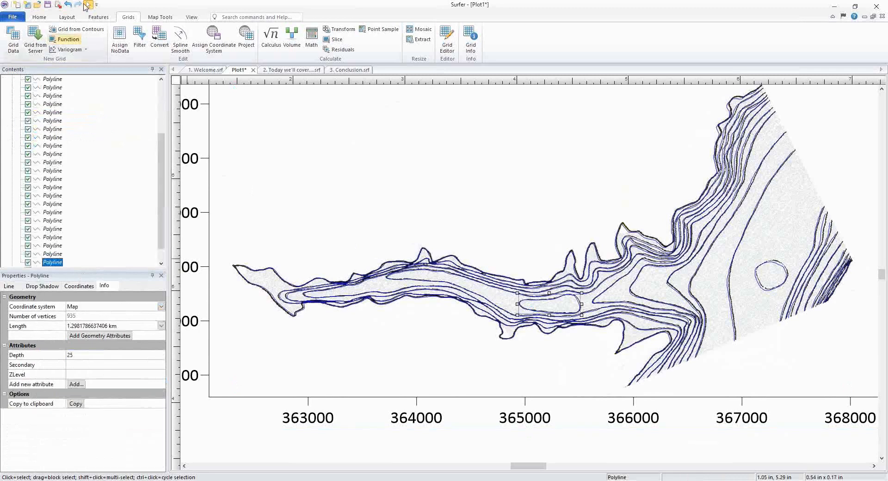
pyautogui.click(106, 21)
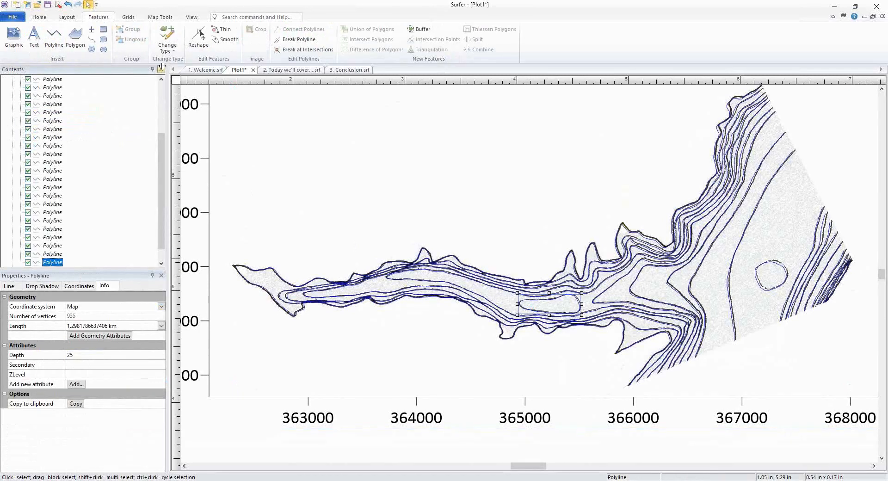
pyautogui.click(171, 49)
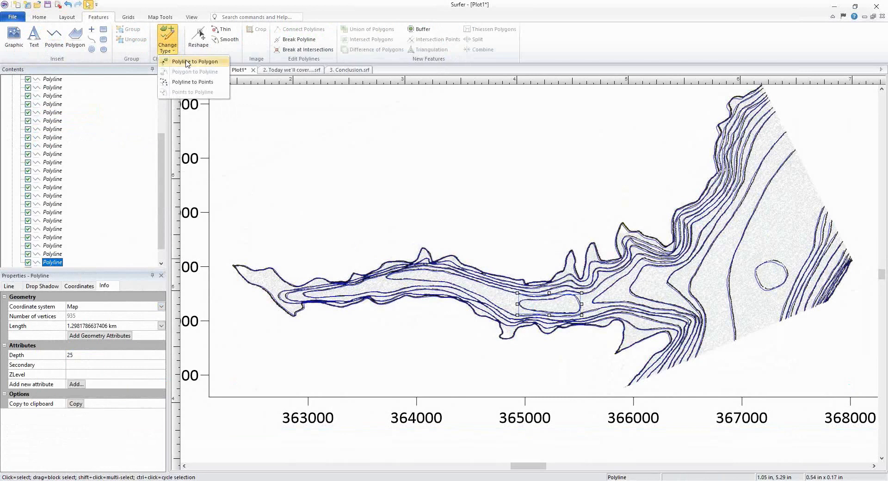
pyautogui.click(187, 62)
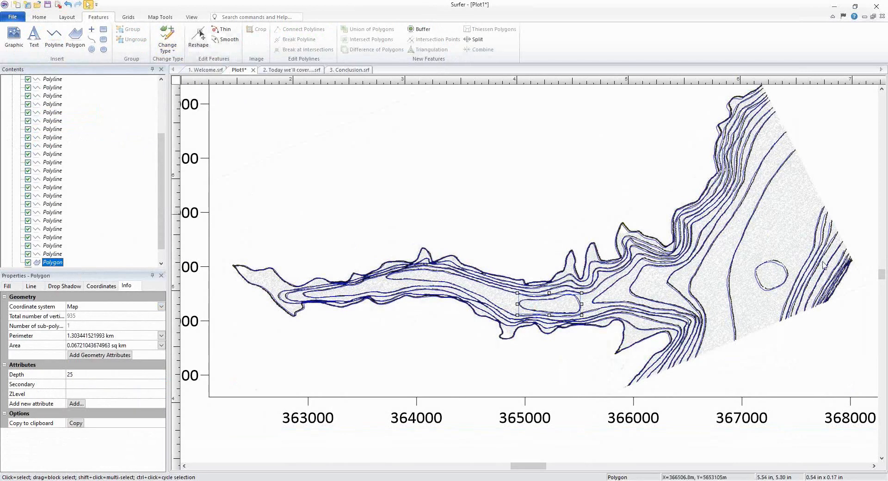
# Step: Convert the circular closed contour near the lake's eastern end to a polygon
pyautogui.click(763, 291)
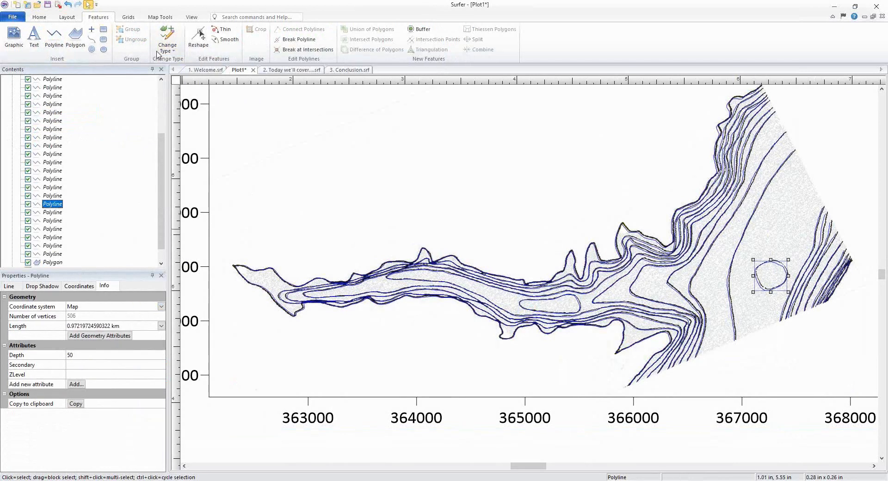
pyautogui.click(168, 44)
pyautogui.click(195, 63)
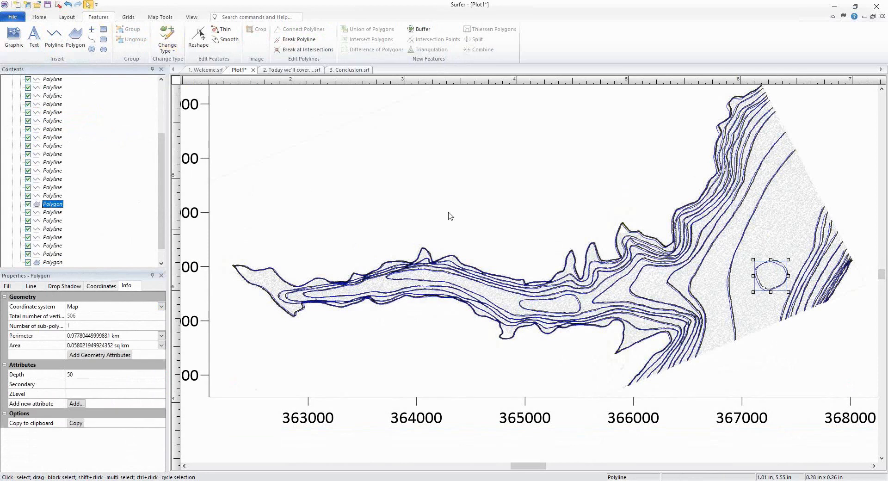
# Step: Grid the Contours_Dig.shp contours on the Depth field into Contours_Dig2.grd, added to the existing map as a contour layer
pyautogui.click(40, 17)
pyautogui.click(100, 18)
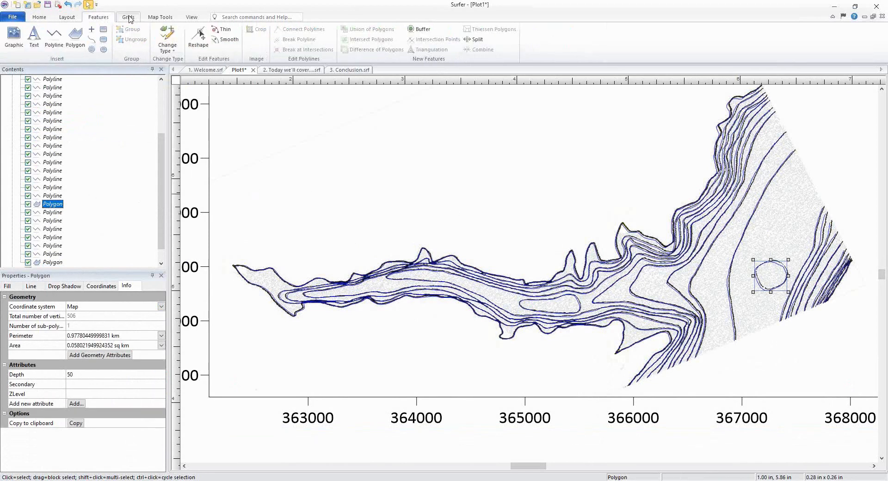
pyautogui.click(128, 17)
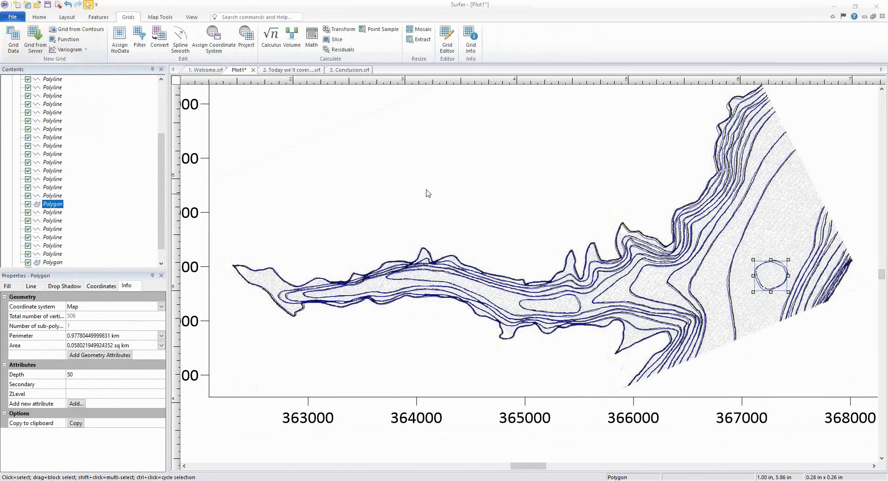
pyautogui.click(439, 136)
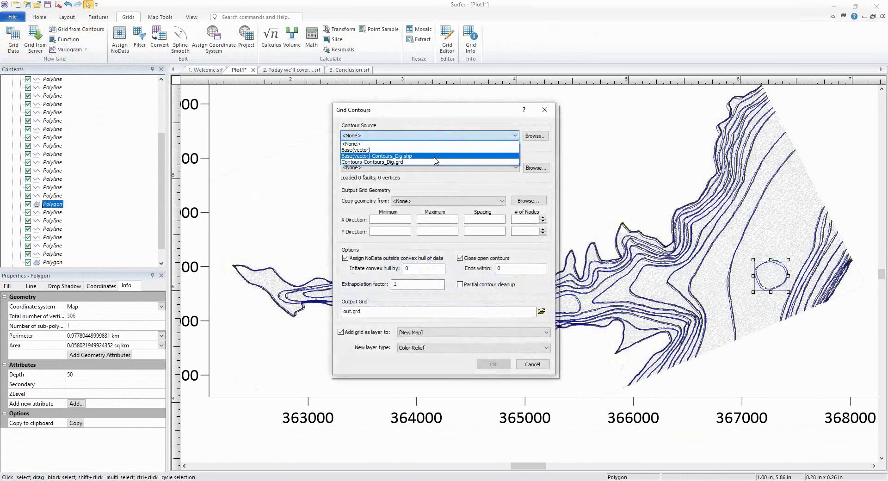
pyautogui.click(435, 157)
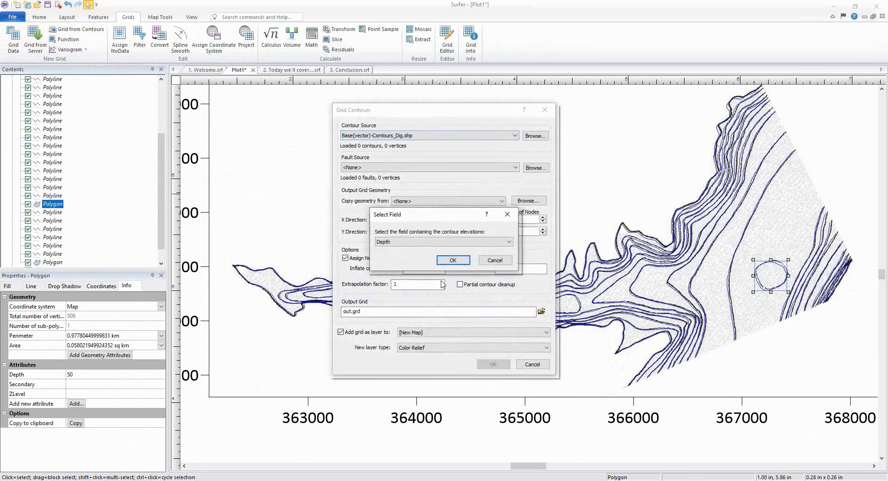
pyautogui.click(452, 260)
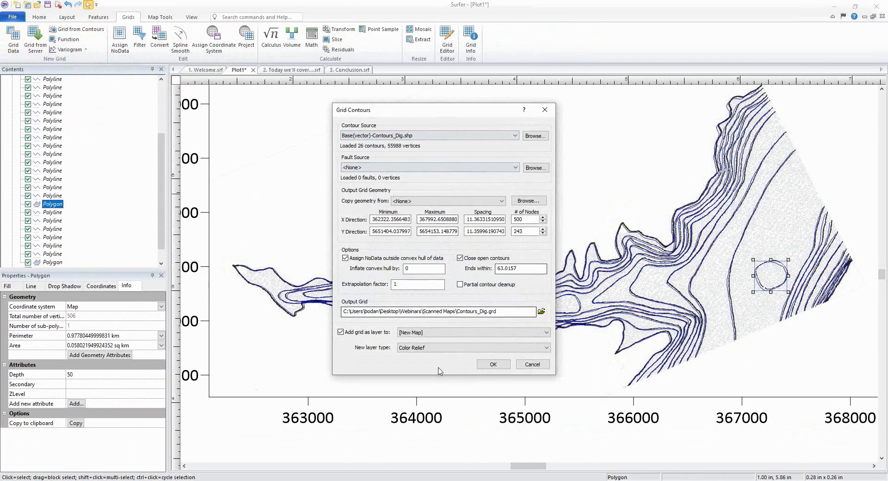
pyautogui.click(421, 333)
pyautogui.click(421, 345)
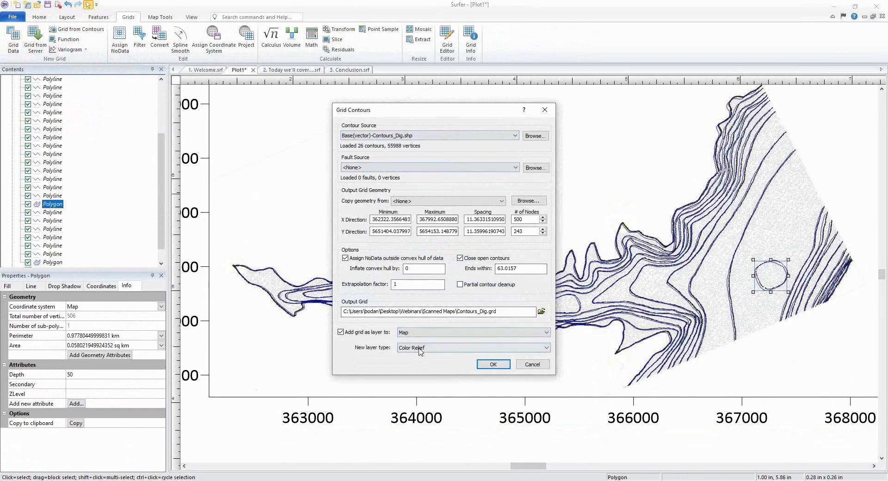
pyautogui.click(421, 350)
pyautogui.click(409, 362)
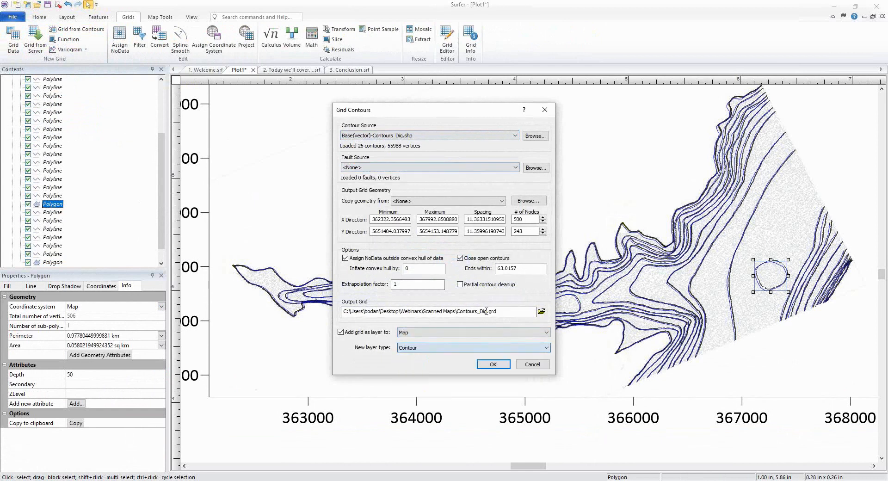
pyautogui.write('2')
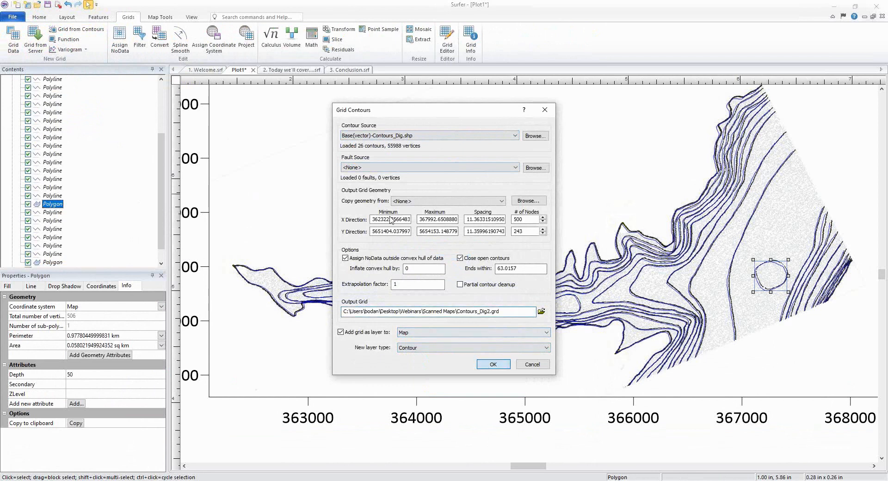
pyautogui.click(493, 364)
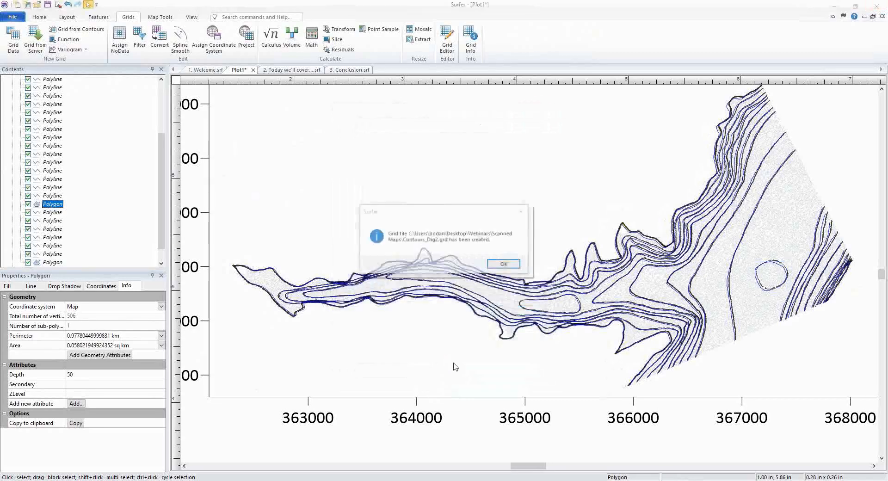
pyautogui.click(499, 264)
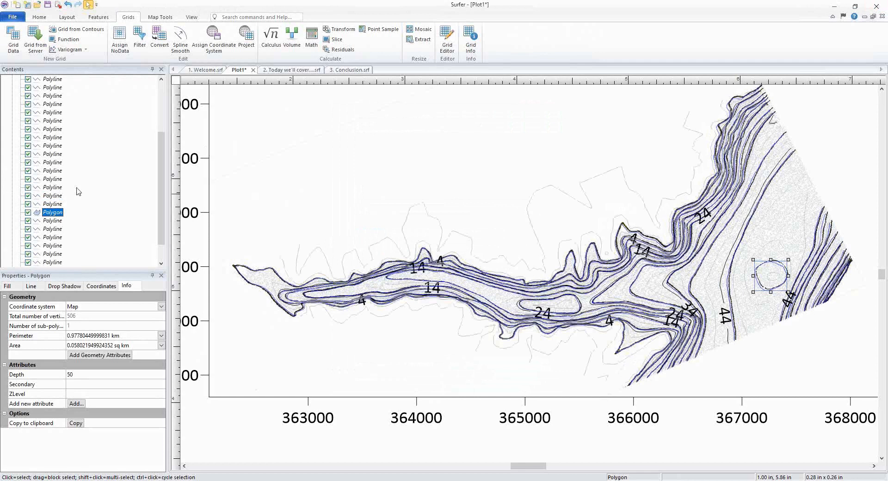
# Step: Hide the digitized contour shapefile and the scanned LakeBathy.tif raster layers
pyautogui.scroll(3, 53, 185)
pyautogui.click(20, 138)
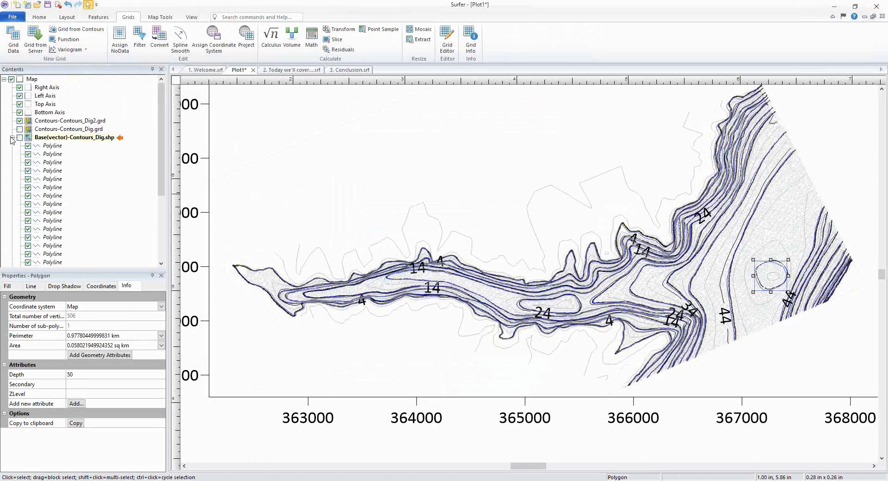
pyautogui.click(12, 137)
pyautogui.click(19, 154)
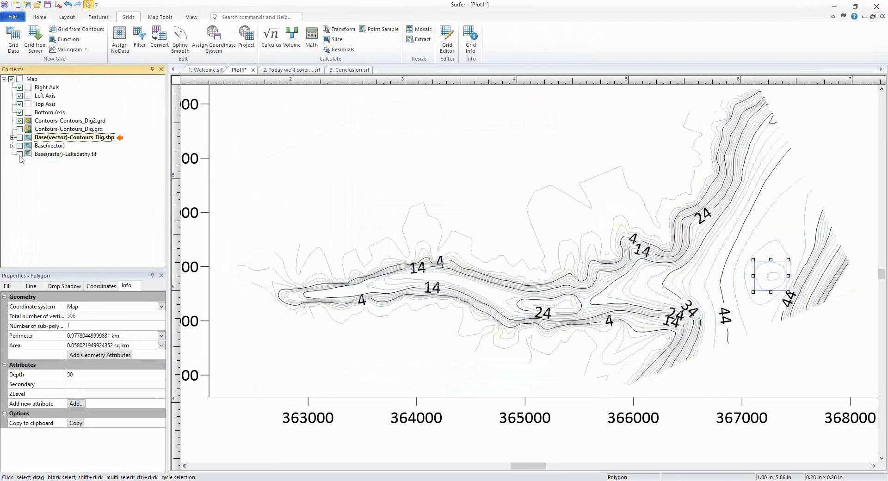
# Step: Set the Contours_Dig2.grd contour layer's minimum contour to 0 and contour interval to 5
pyautogui.click(46, 121)
pyautogui.click(97, 326)
pyautogui.write('0')
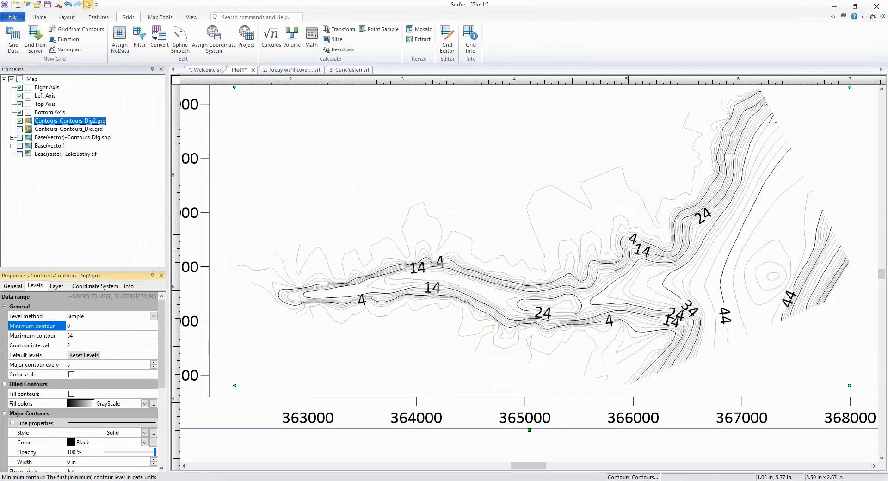
pyautogui.press('Return')
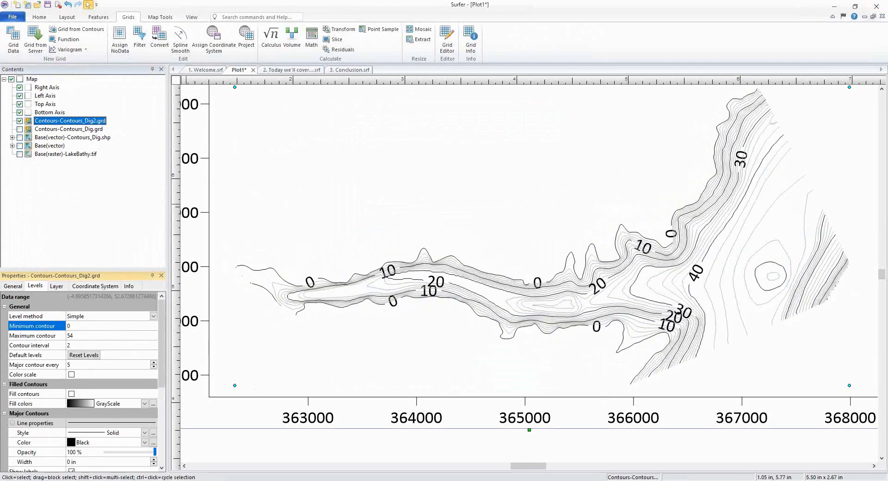
pyautogui.click(88, 346)
pyautogui.write('5')
pyautogui.press('Return')
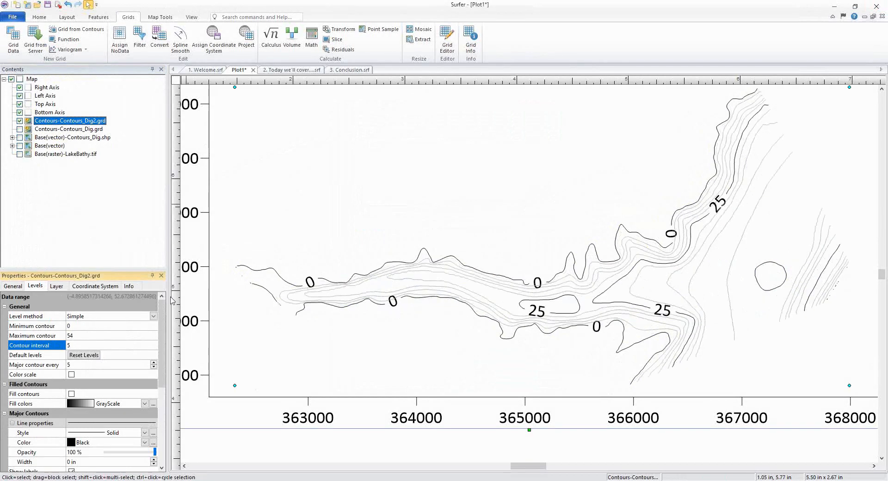
# Step: Delete the old Contours-Contours_Dig.grd contour layer from the map
pyautogui.scroll(-1, 629, 311)
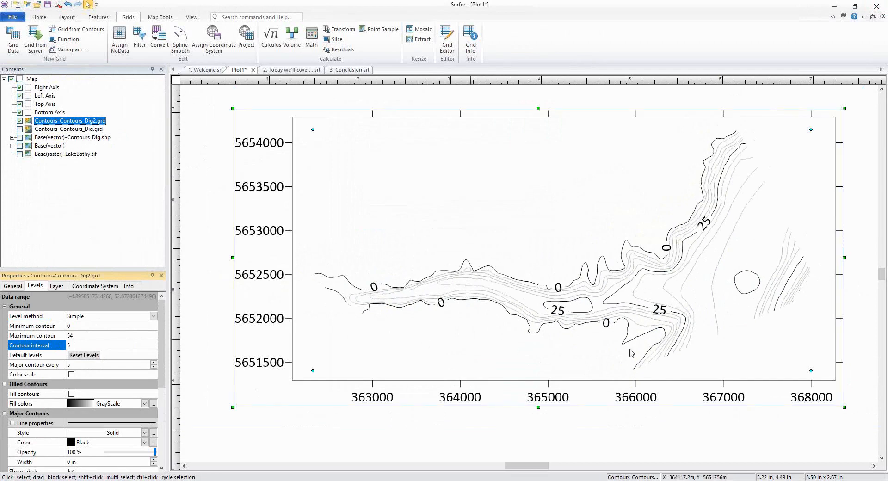
pyautogui.moveTo(656, 334); pyautogui.dragTo(636, 339)
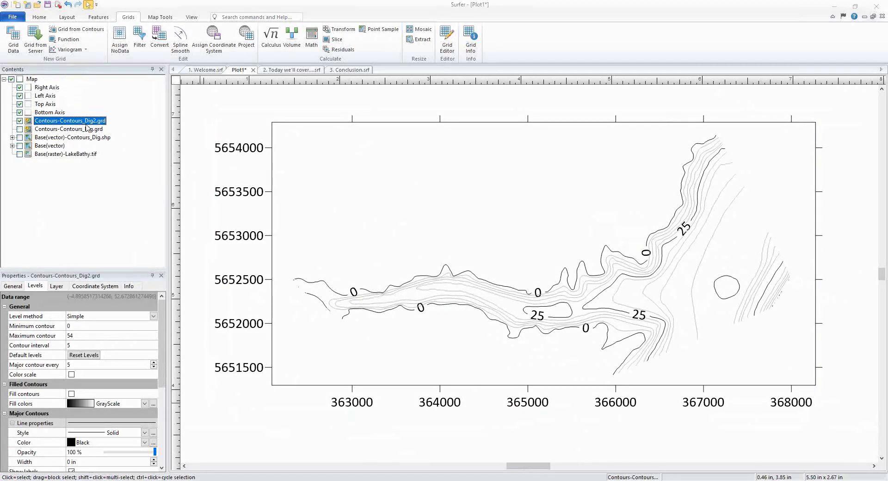
pyautogui.click(63, 130)
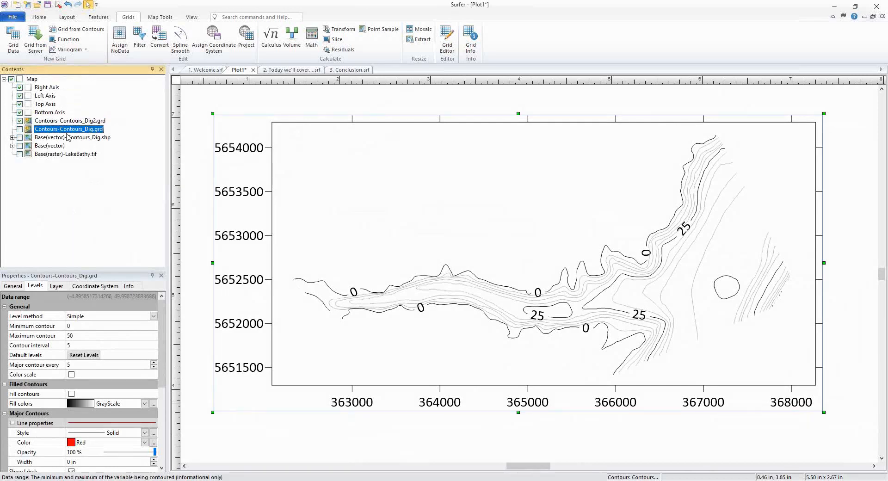
pyautogui.press('Delete')
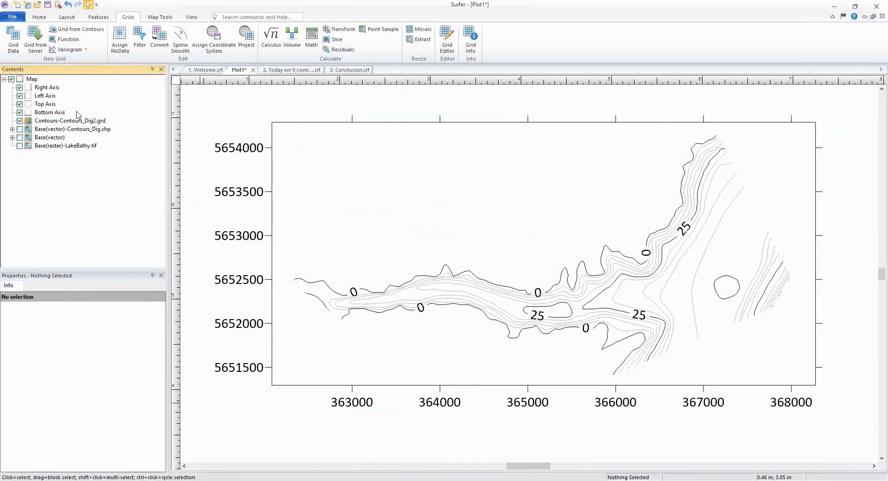
# Step: Select the map object to review its coordinate system properties
pyautogui.click(76, 120)
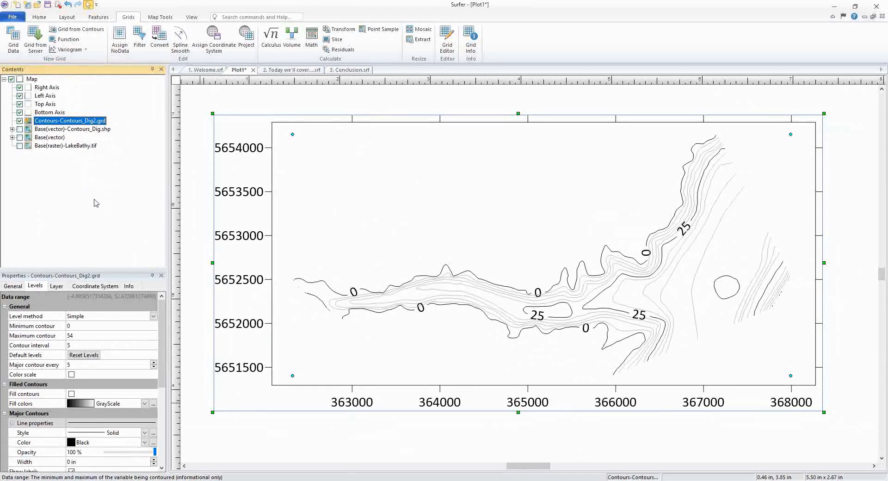
pyautogui.click(31, 80)
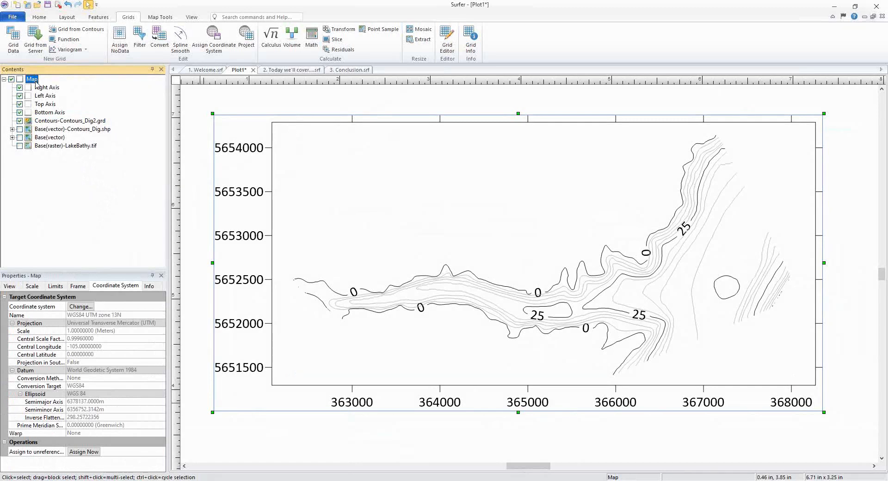
# Step: Open the map in a new 3D View and orbit around the lake bathymetry surface
pyautogui.click(15, 287)
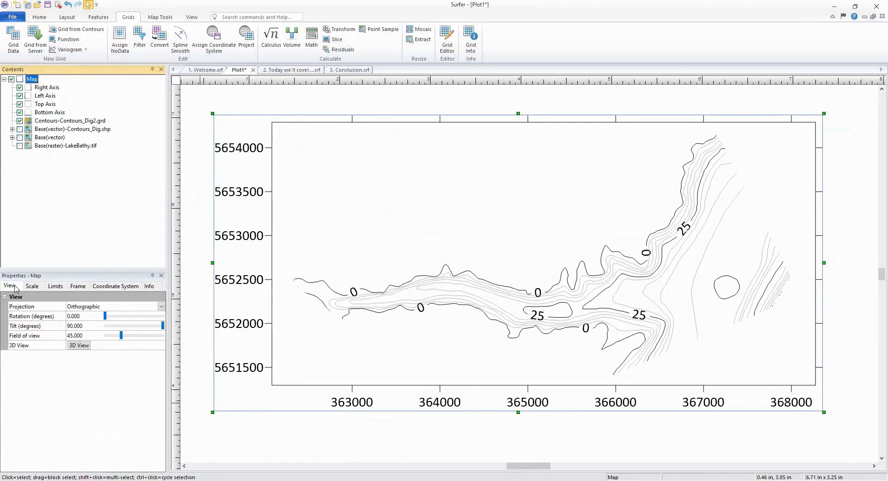
pyautogui.click(85, 348)
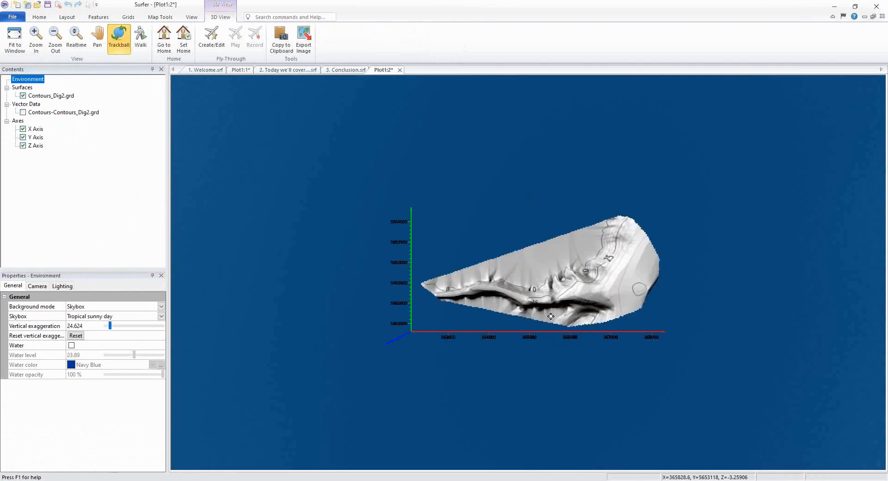
pyautogui.moveTo(526, 321); pyautogui.dragTo(349, 342)
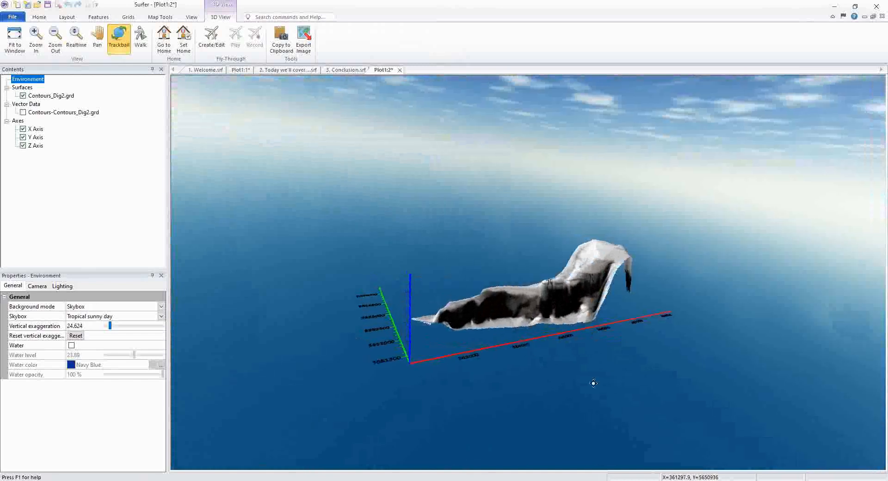
pyautogui.moveTo(593, 382); pyautogui.dragTo(307, 192)
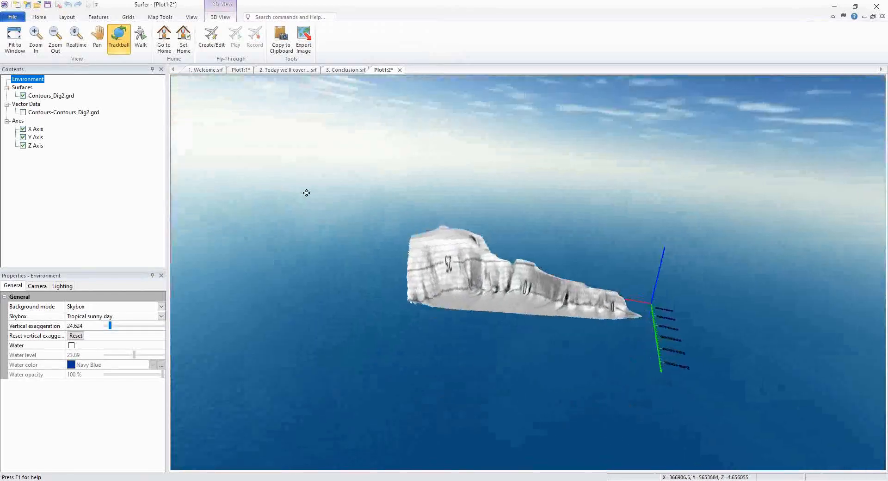
pyautogui.moveTo(518, 303); pyautogui.dragTo(547, 301)
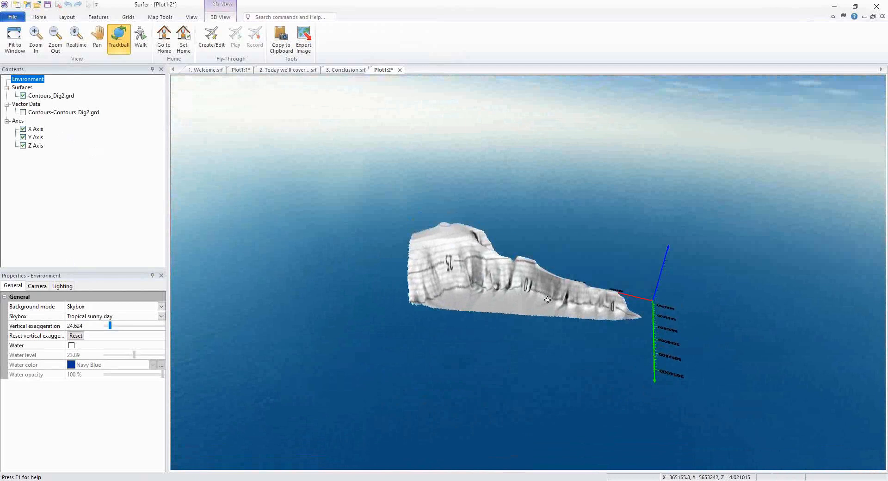
pyautogui.moveTo(479, 307); pyautogui.dragTo(382, 307)
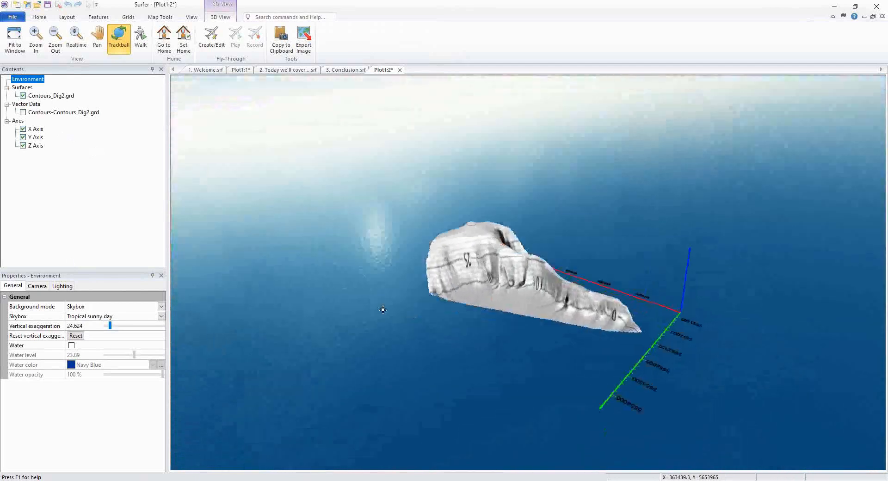
pyautogui.moveTo(525, 297); pyautogui.dragTo(551, 288)
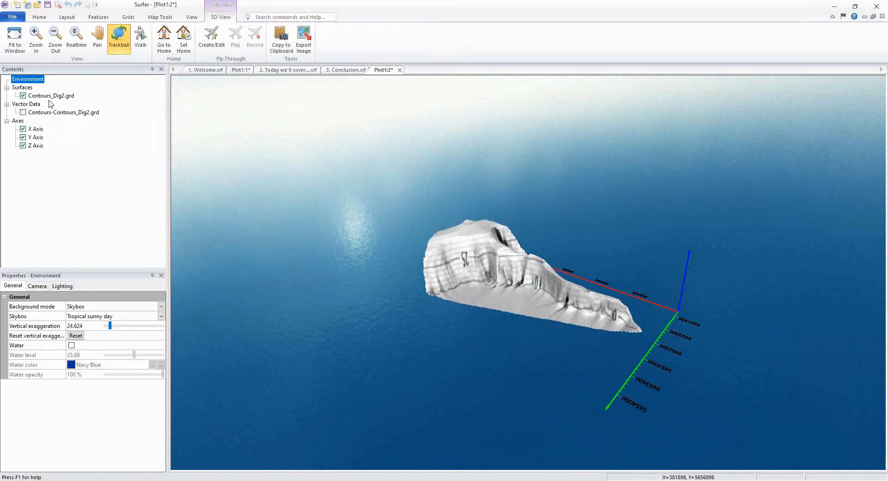
# Step: Toggle the Contours_Dig2.grd surface's background display off and back on
pyautogui.click(35, 96)
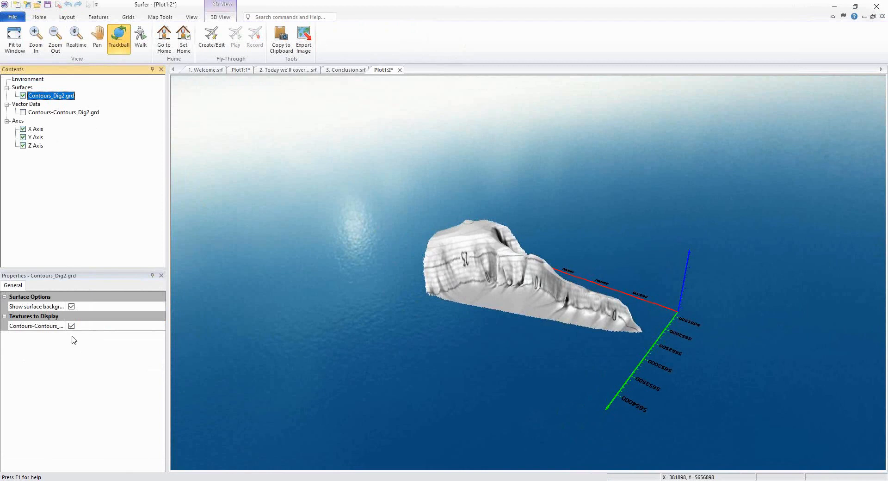
pyautogui.click(72, 307)
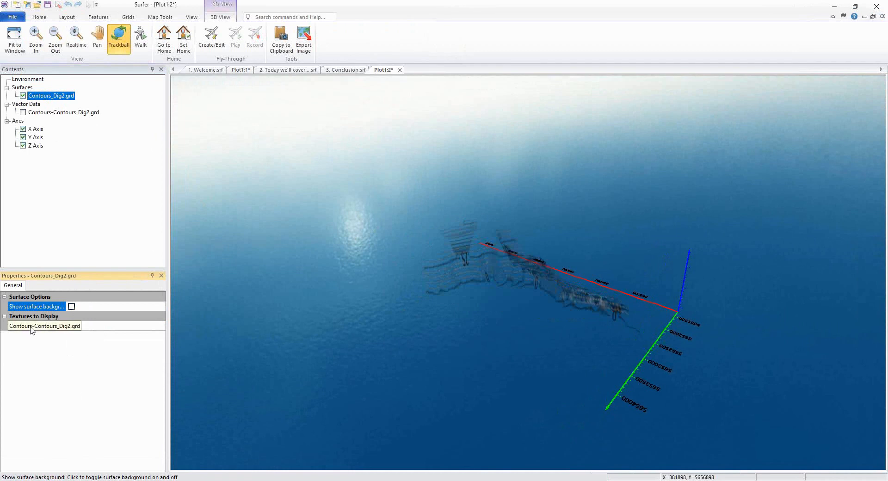
pyautogui.click(72, 307)
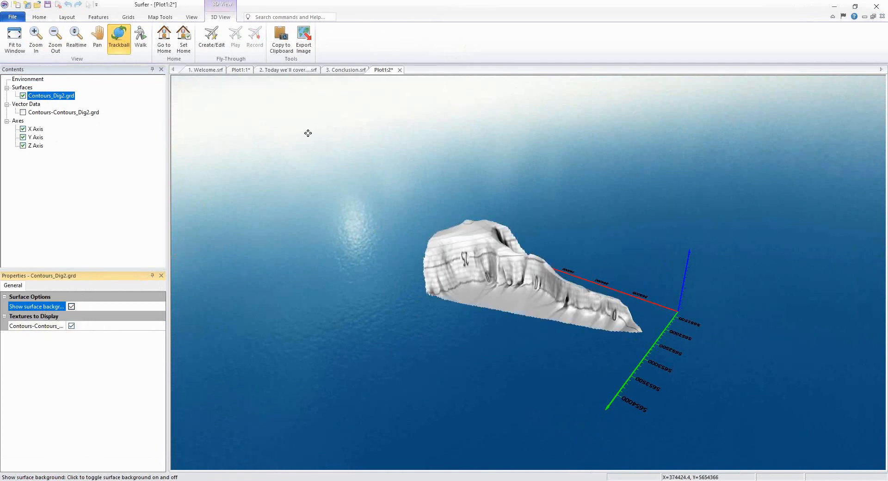
# Step: Compare the LakeBathy.tif and contour textures draped on the 3D surface by toggling each off and on
pyautogui.click(242, 72)
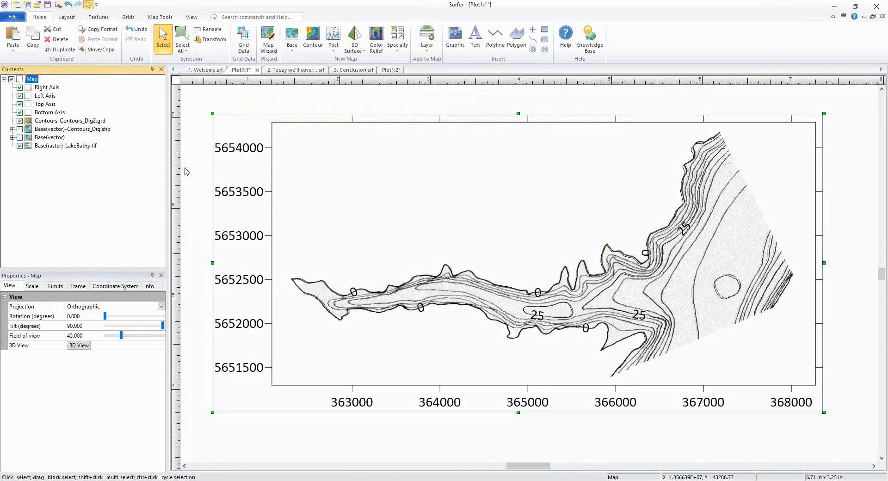
pyautogui.click(391, 70)
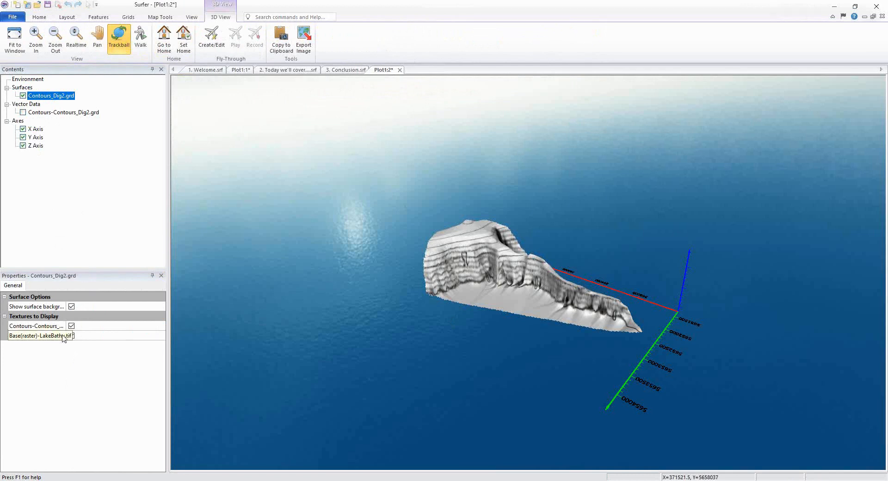
pyautogui.click(71, 335)
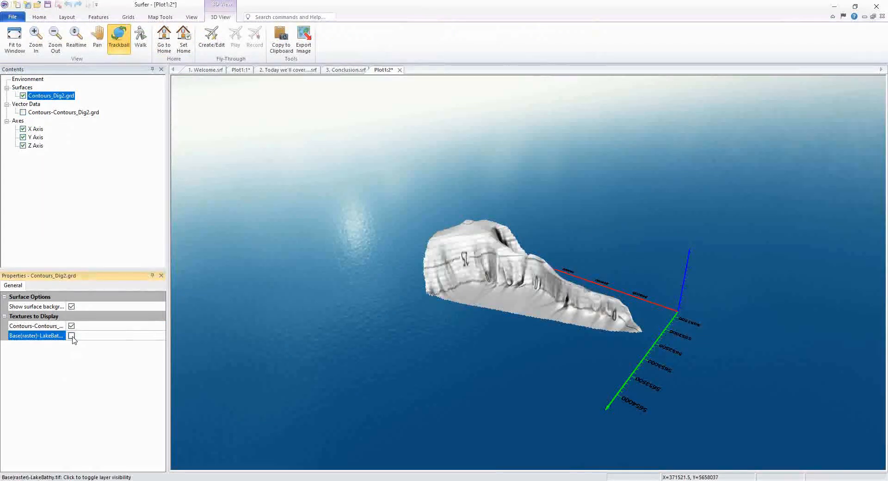
pyautogui.click(71, 336)
pyautogui.click(71, 326)
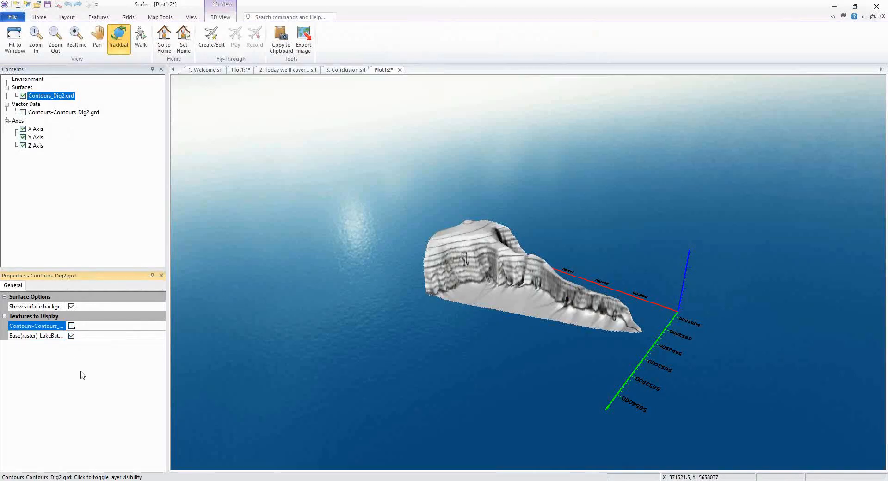
pyautogui.click(71, 326)
# Step: Inspect the contour lines alone in 3D by hiding the surface, then restore the surface and hide the lines
pyautogui.click(23, 96)
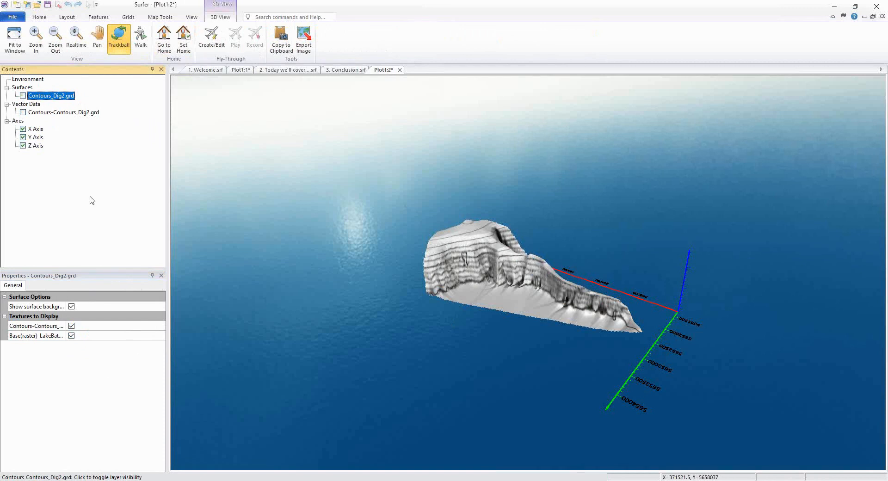
pyautogui.click(23, 112)
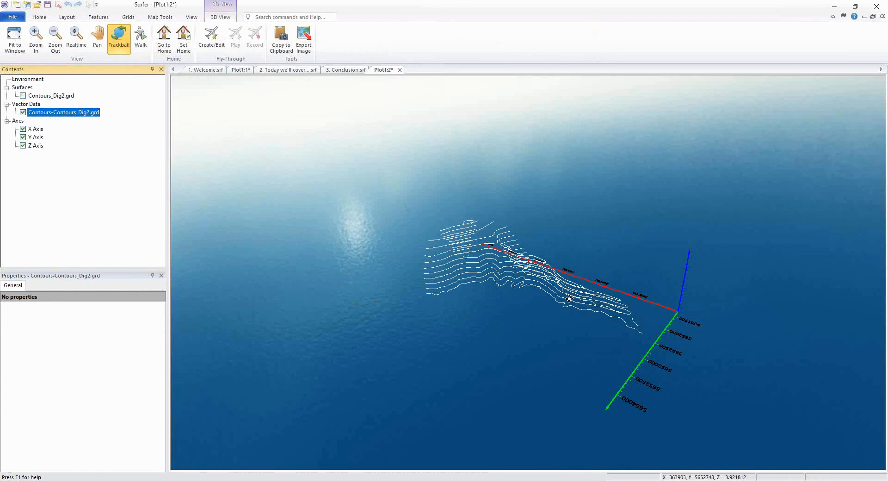
pyautogui.moveTo(569, 294); pyautogui.dragTo(655, 294)
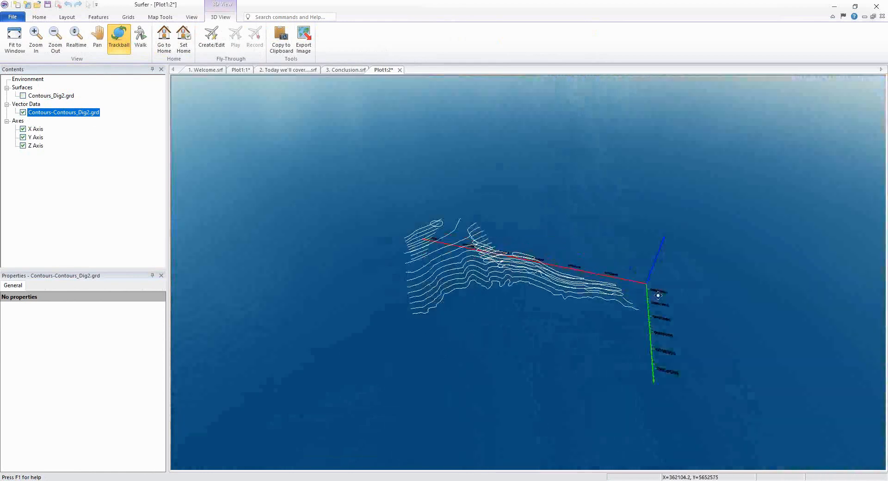
pyautogui.moveTo(485, 250); pyautogui.dragTo(405, 313)
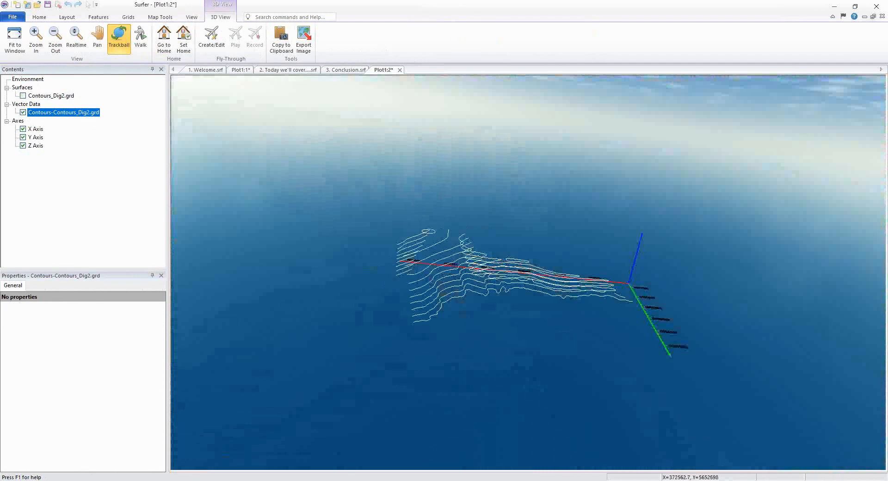
pyautogui.click(23, 95)
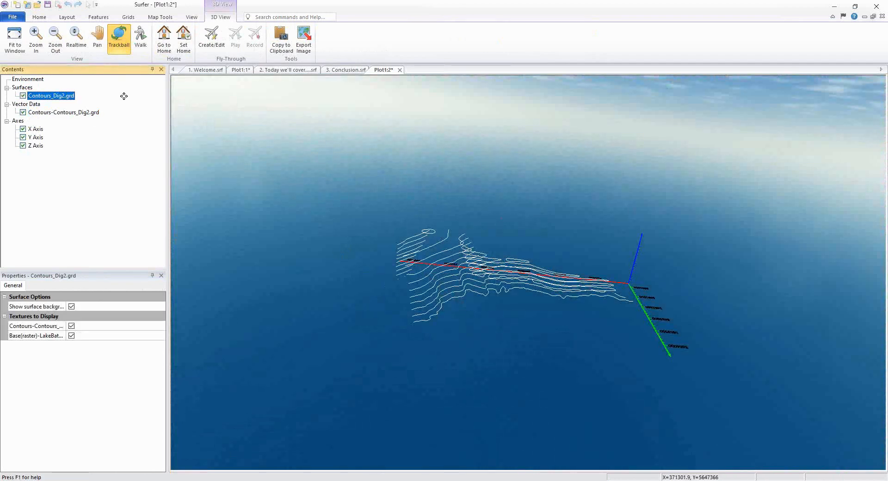
pyautogui.click(23, 112)
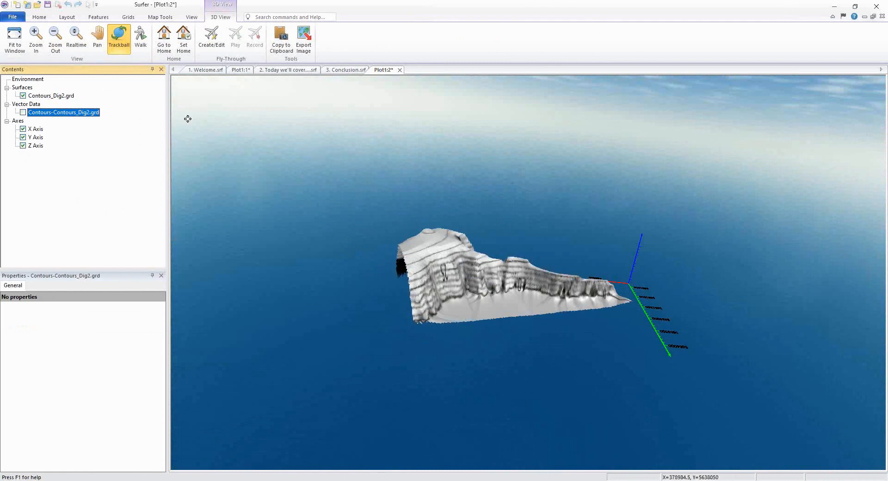
# Step: Turn on filled contours for the Contours-Contours_Dig2.grd layer with a coloured fill colormap, then return to the 3D view
pyautogui.click(246, 71)
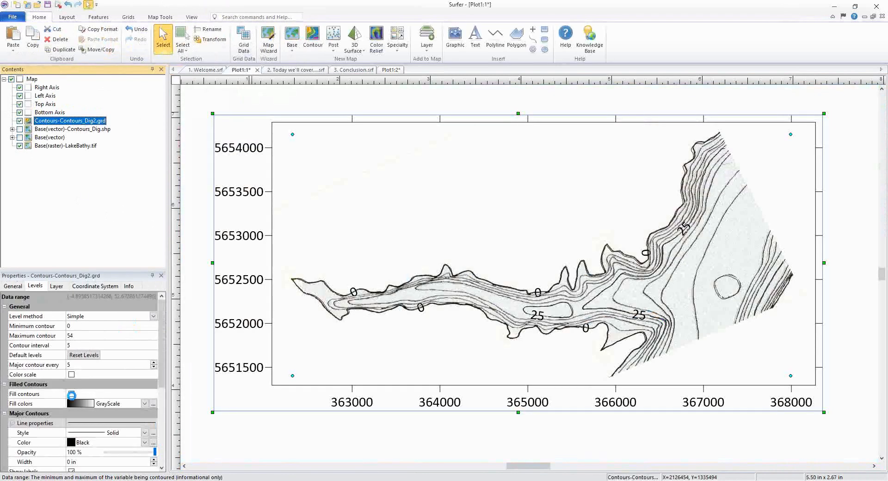
pyautogui.click(71, 394)
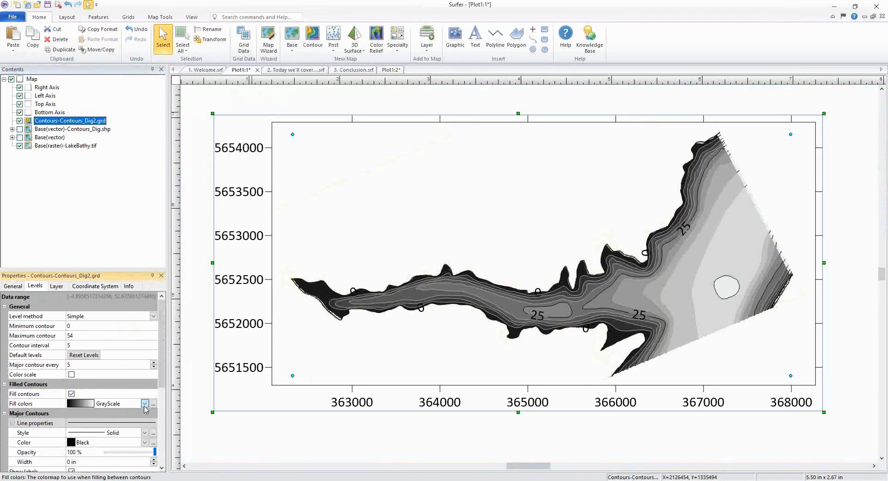
pyautogui.click(144, 403)
pyautogui.click(128, 410)
pyautogui.click(392, 70)
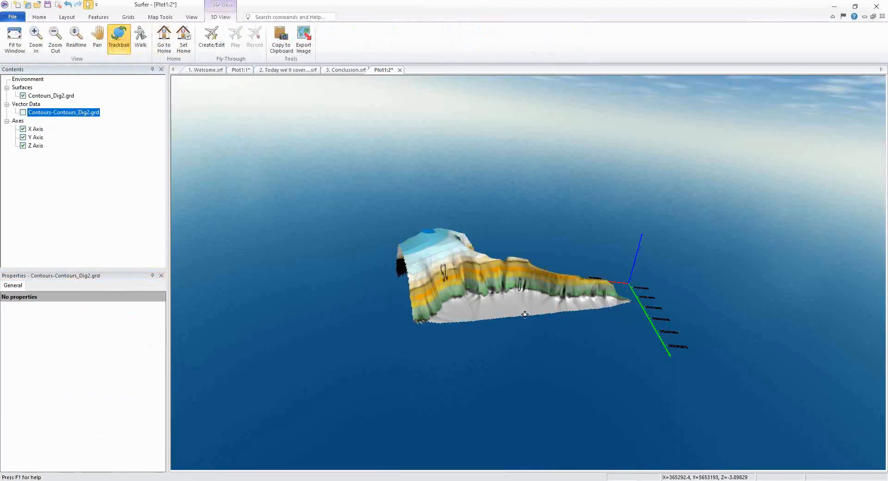
# Step: Show the contour lines on the coloured 3D surface and orbit the view to inspect it
pyautogui.moveTo(478, 312); pyautogui.dragTo(495, 303)
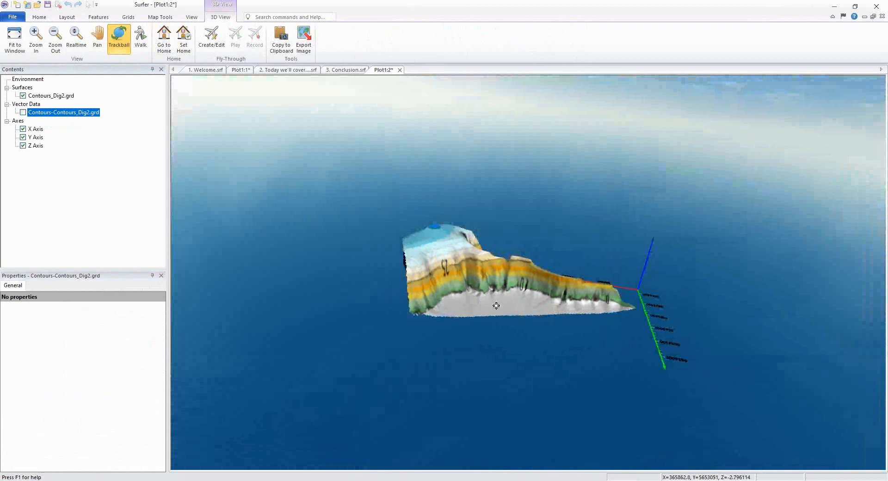
pyautogui.moveTo(586, 309); pyautogui.dragTo(254, 285)
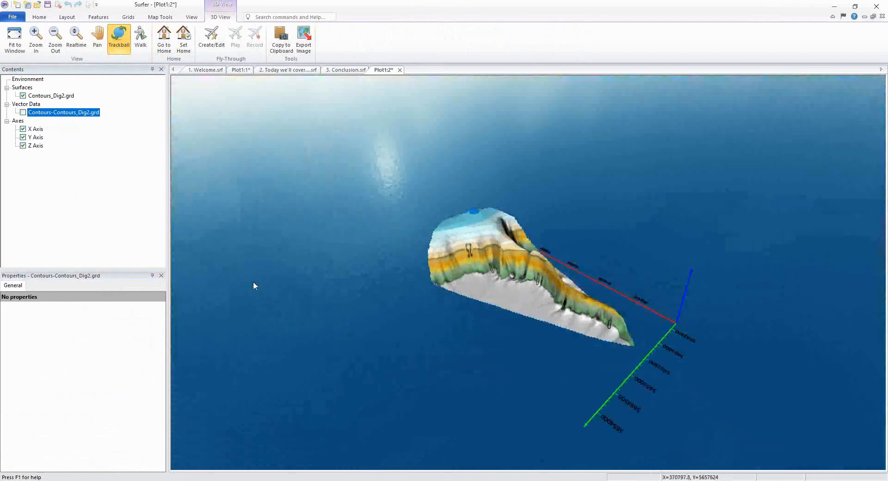
pyautogui.click(22, 112)
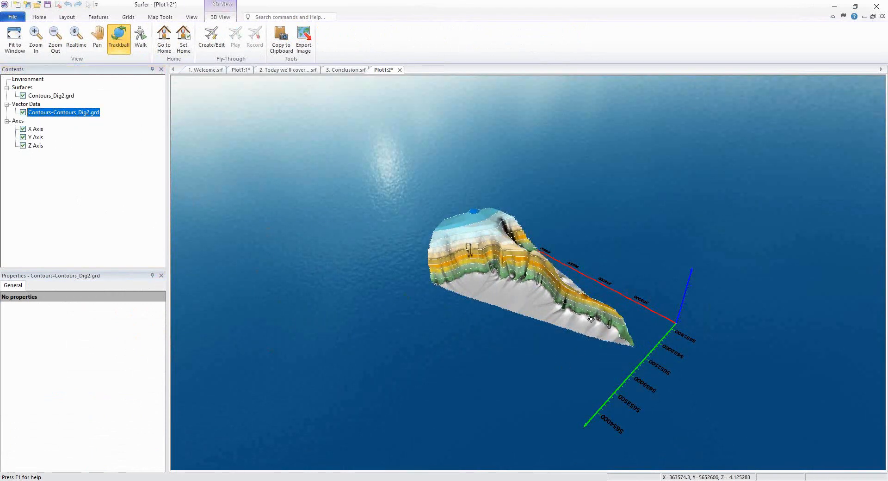
pyautogui.moveTo(581, 320); pyautogui.dragTo(491, 343)
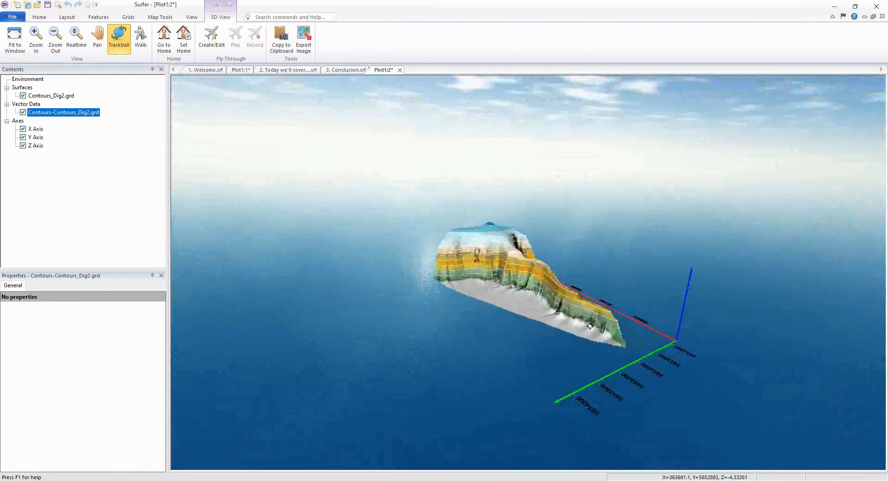
pyautogui.moveTo(587, 314); pyautogui.dragTo(596, 302)
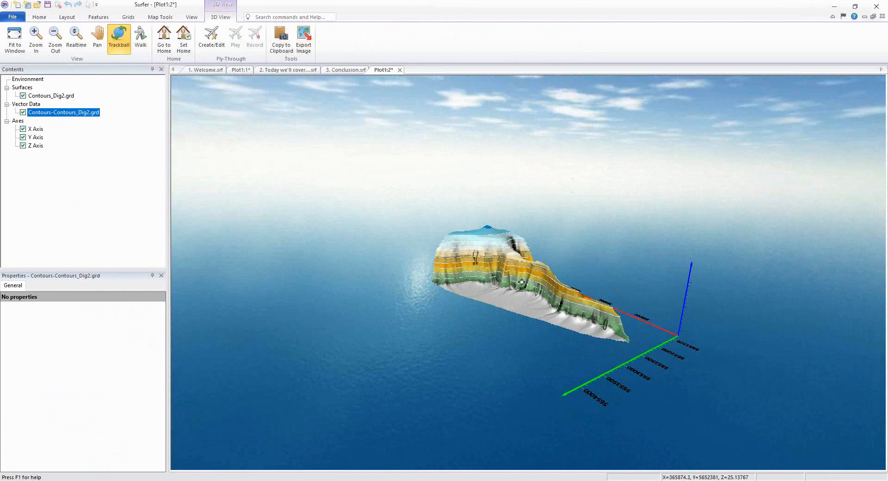
pyautogui.moveTo(489, 308); pyautogui.dragTo(520, 300)
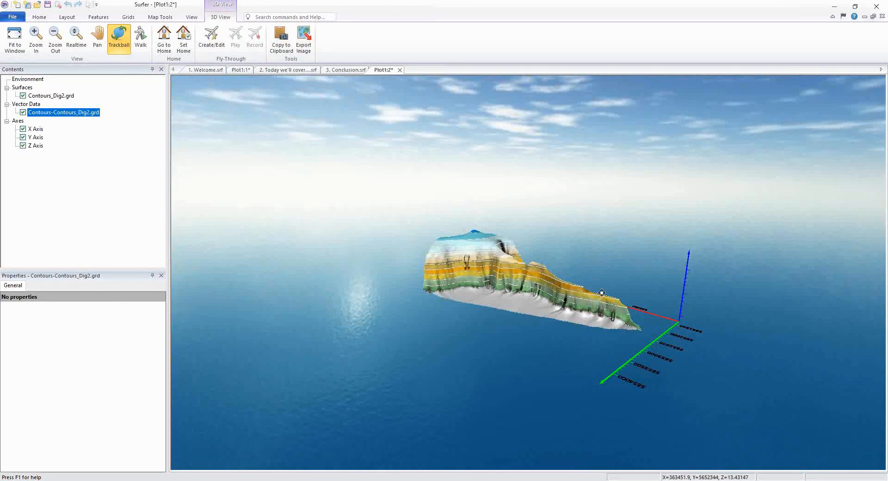
pyautogui.moveTo(601, 294); pyautogui.dragTo(603, 287)
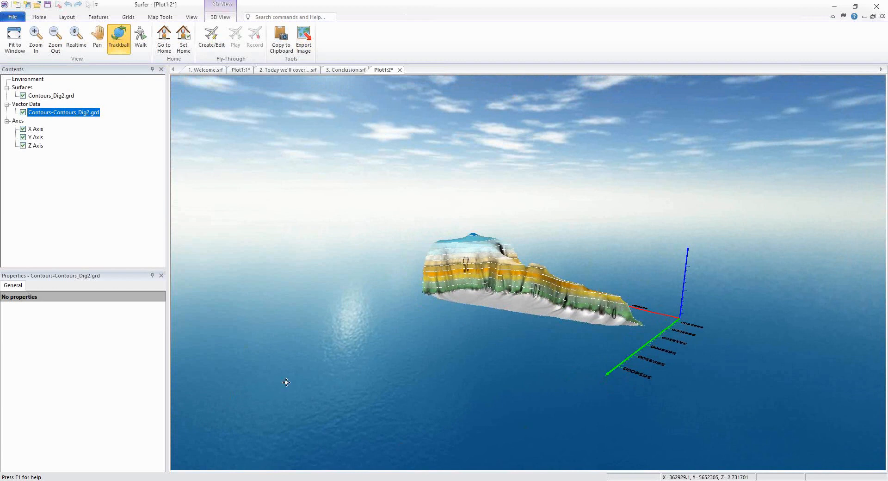
pyautogui.moveTo(286, 381); pyautogui.dragTo(617, 243)
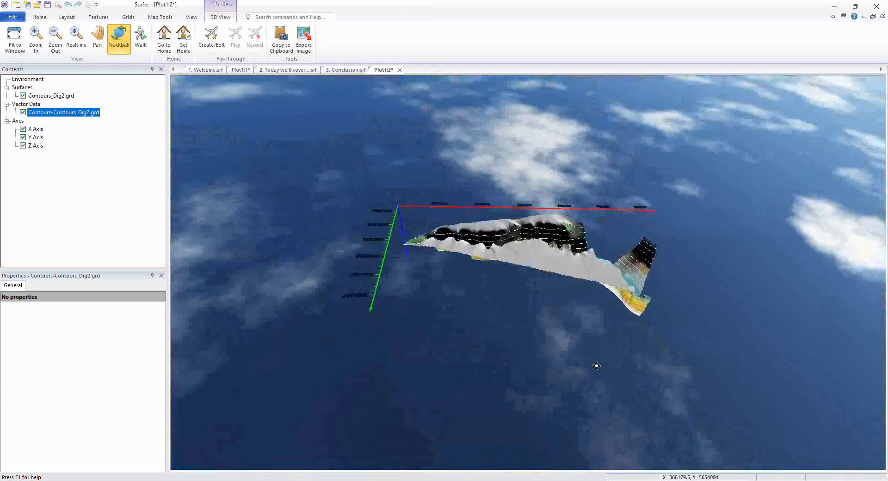
pyautogui.moveTo(439, 212); pyautogui.dragTo(695, 374)
pyautogui.moveTo(423, 303); pyautogui.dragTo(388, 276)
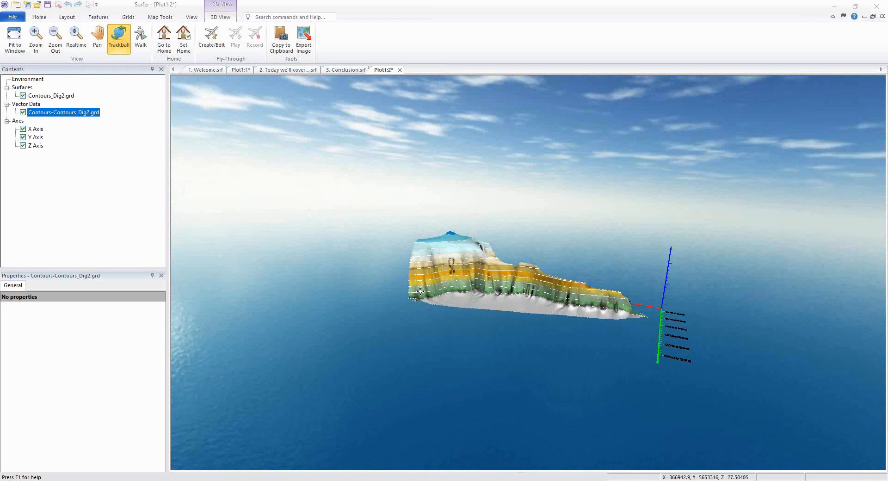
pyautogui.moveTo(428, 294); pyautogui.dragTo(434, 296)
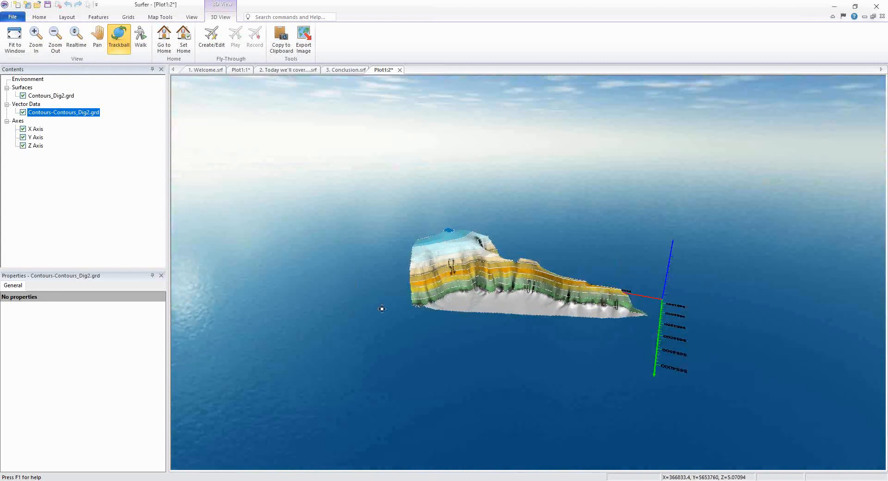
pyautogui.moveTo(382, 309); pyautogui.dragTo(438, 319)
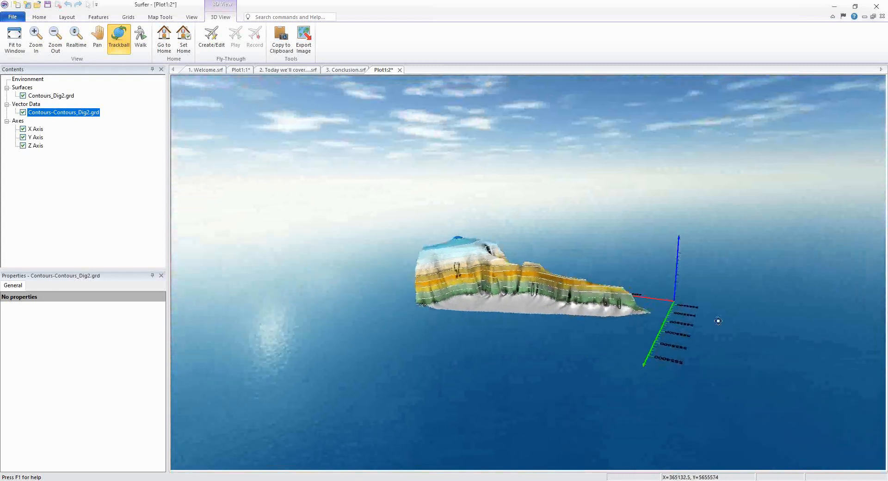
# Step: Orbit the 3D view to inspect the coloured surface with its contour lines
pyautogui.moveTo(568, 304)
pyautogui.mouseDown()
pyautogui.moveTo(553, 295)
pyautogui.moveTo(576, 326)
pyautogui.moveTo(582, 306)
pyautogui.mouseUp()
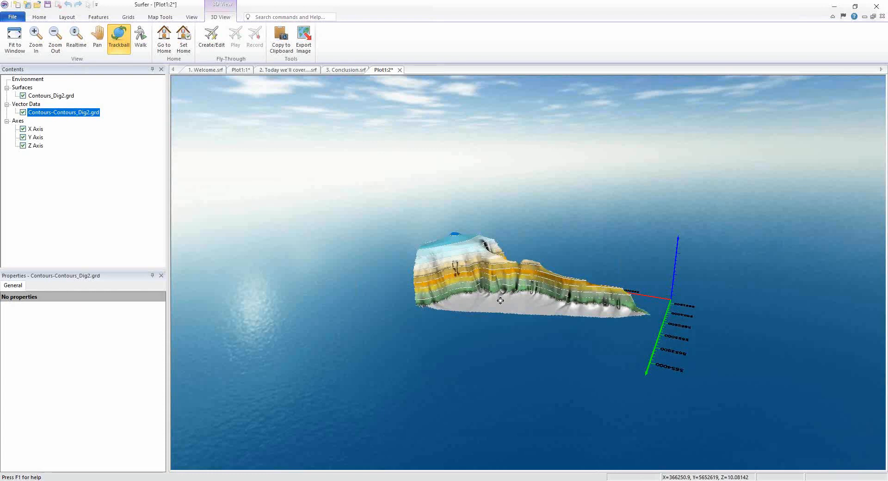
pyautogui.moveTo(486, 280); pyautogui.dragTo(564, 279)
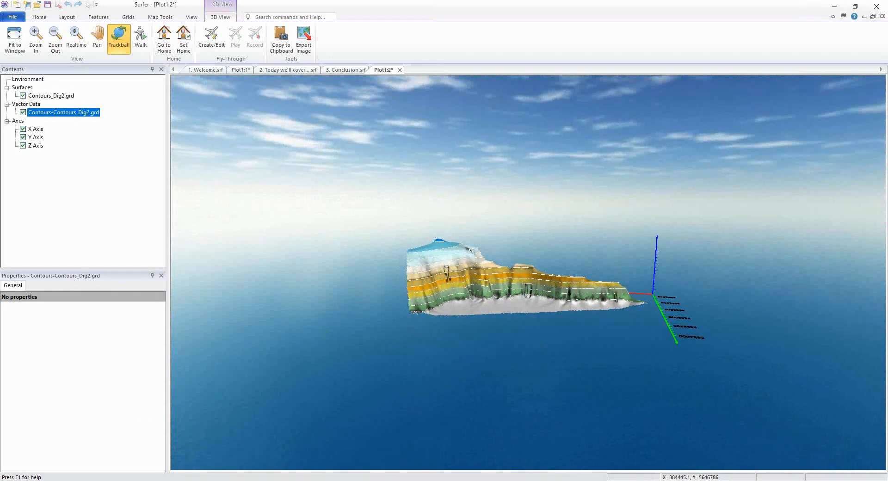
pyautogui.moveTo(452, 297); pyautogui.dragTo(436, 283)
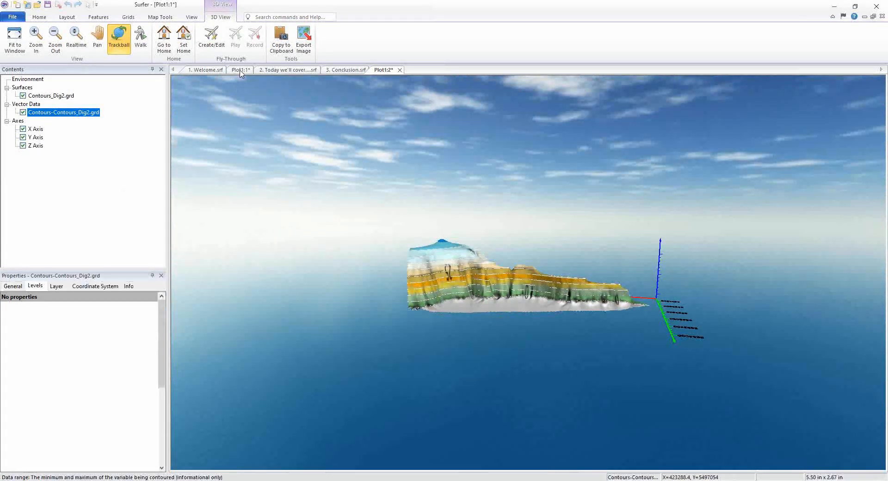
# Step: In the 2D map, turn on Orient labels uphill for the Contours-Contours_Dig2.grd contour layer
pyautogui.click(240, 71)
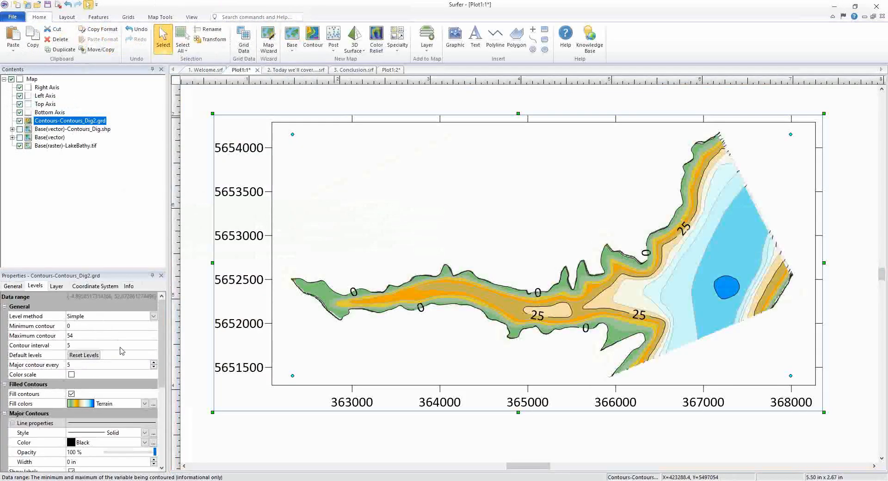
pyautogui.scroll(-5, 117, 362)
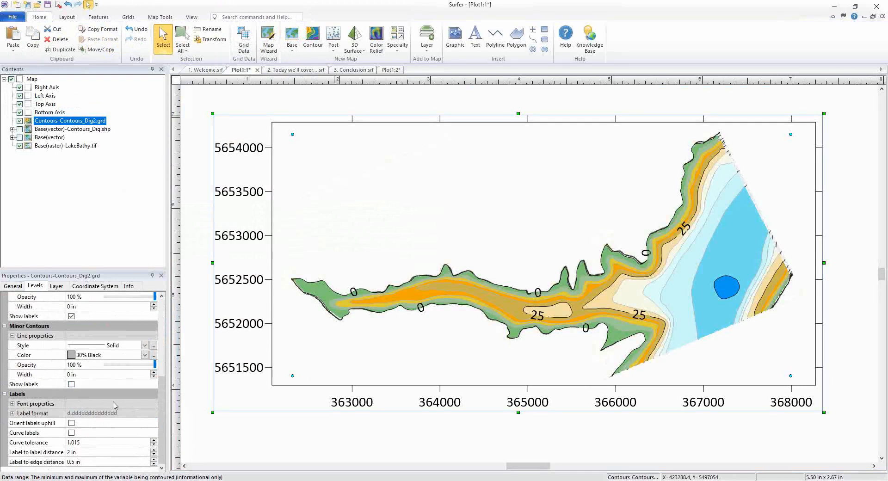
pyautogui.click(71, 423)
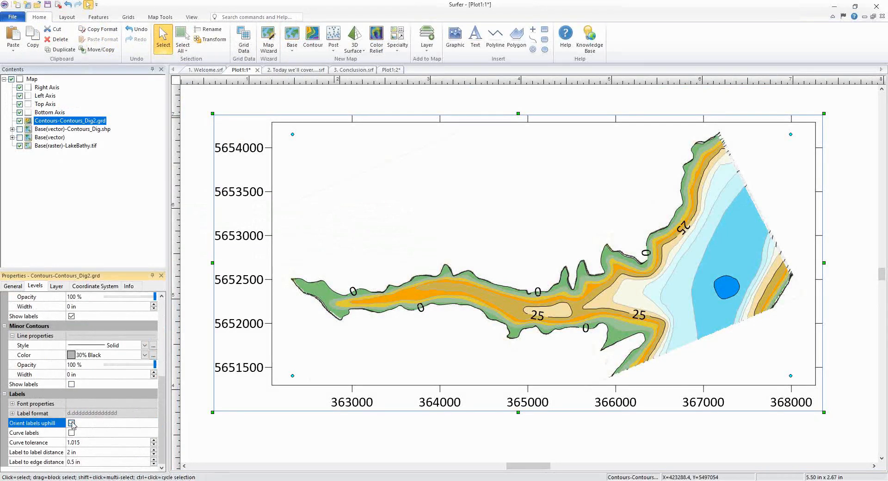
# Step: Back in the 3D view, hide the Contours-Contours_Dig2.grd contour lines layer
pyautogui.click(387, 71)
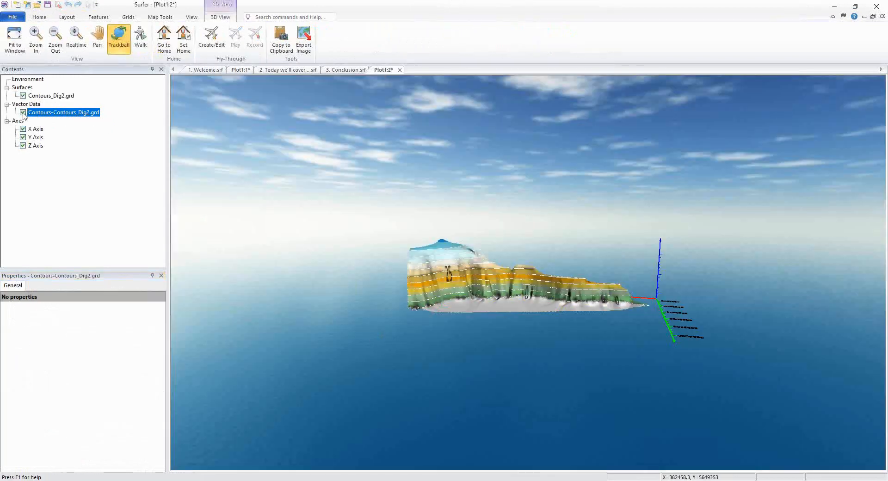
pyautogui.click(23, 112)
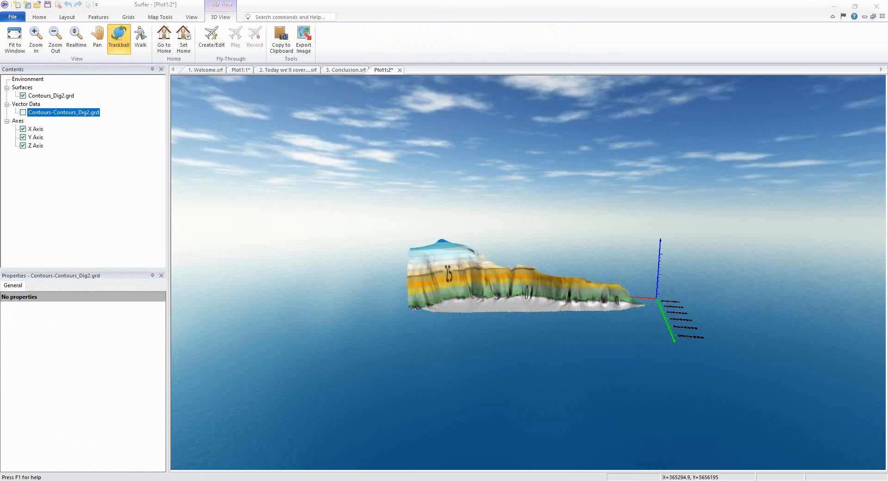
pyautogui.click(244, 71)
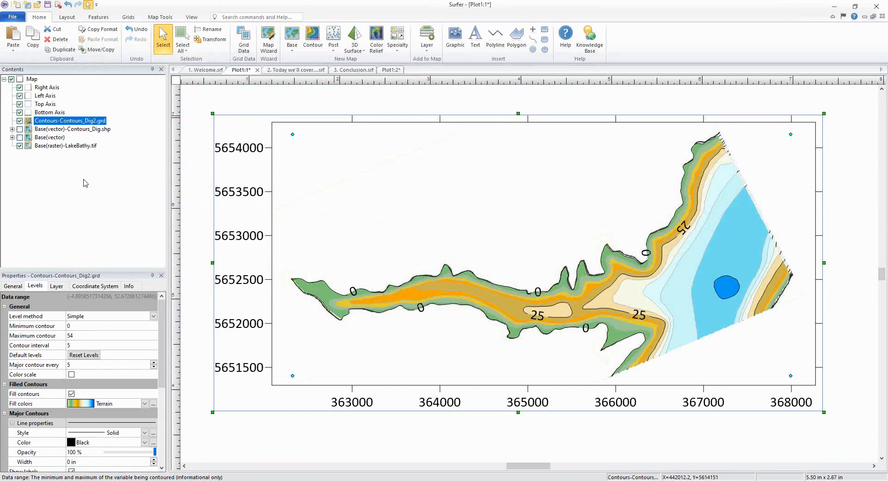
pyautogui.click(138, 19)
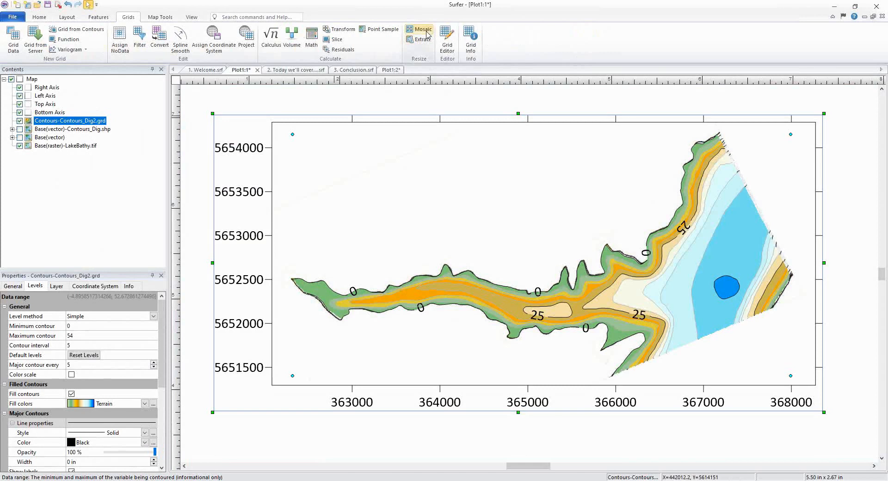
pyautogui.click(425, 32)
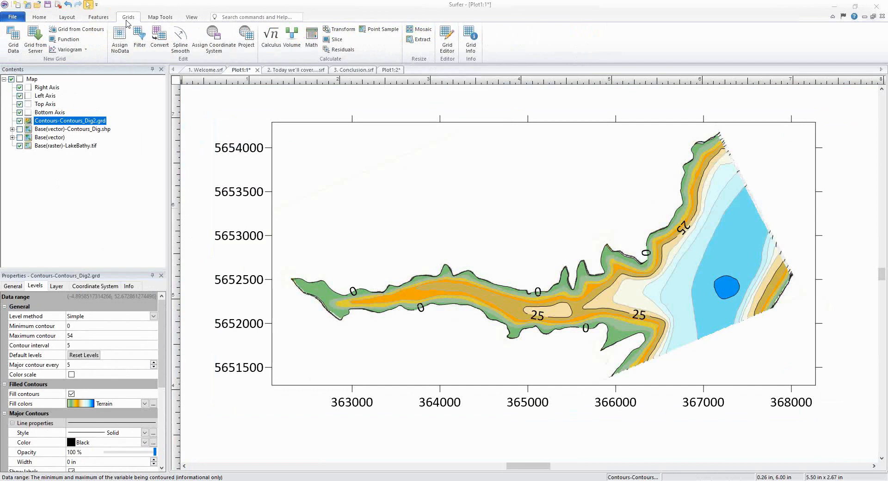
pyautogui.click(92, 31)
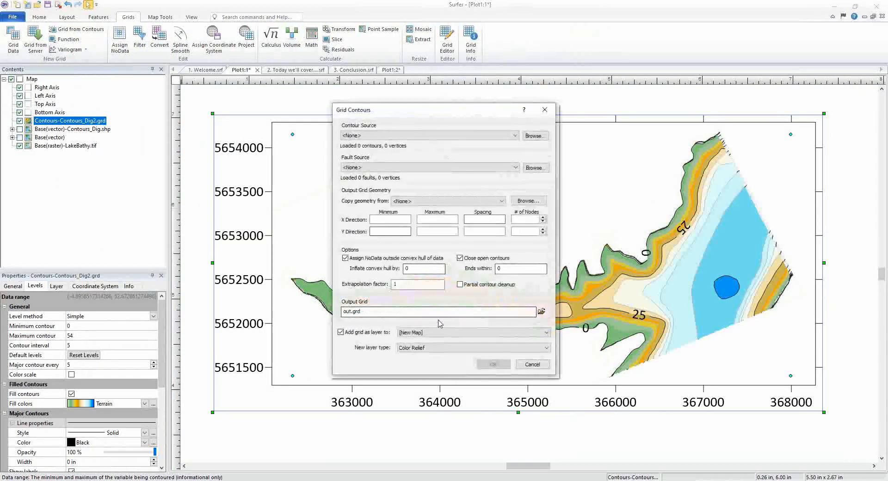
pyautogui.moveTo(376, 312); pyautogui.dragTo(353, 316)
pyautogui.click(376, 315)
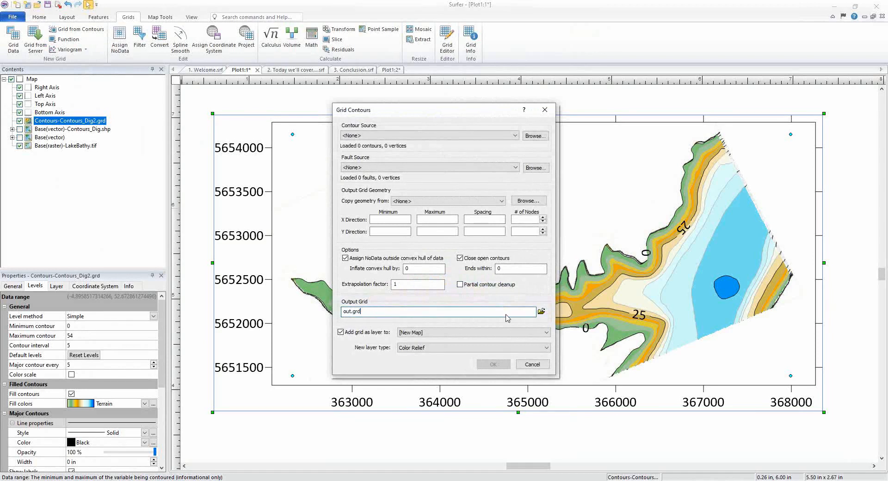
pyautogui.click(542, 312)
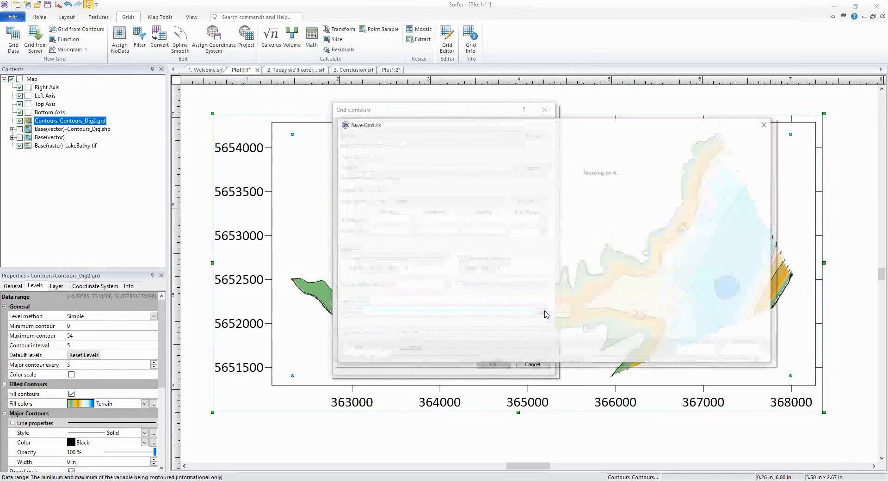
pyautogui.click(486, 331)
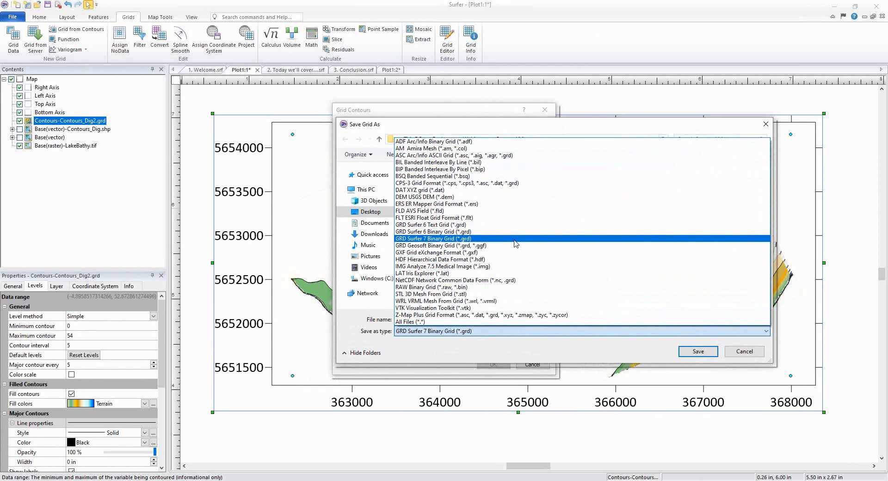
pyautogui.click(740, 354)
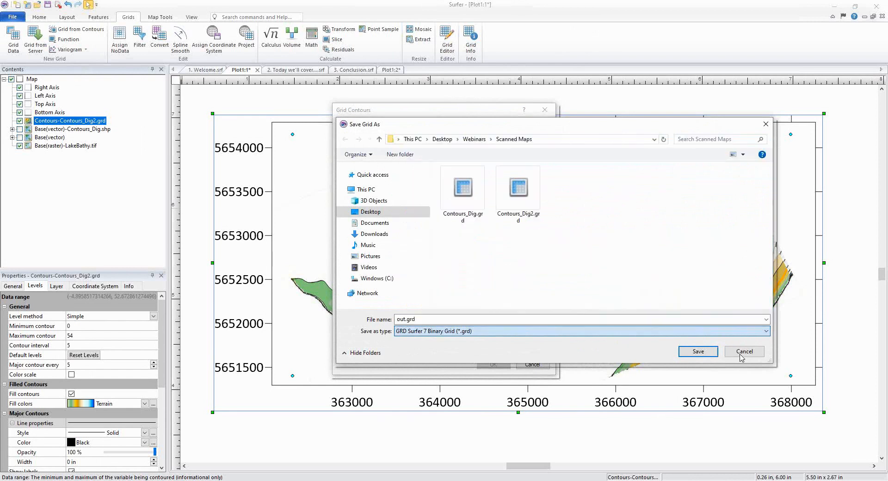
pyautogui.click(690, 352)
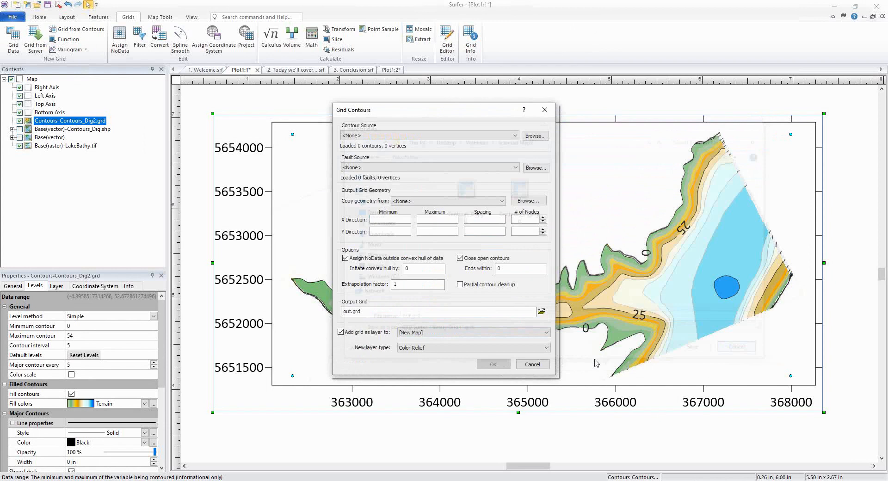
pyautogui.click(529, 365)
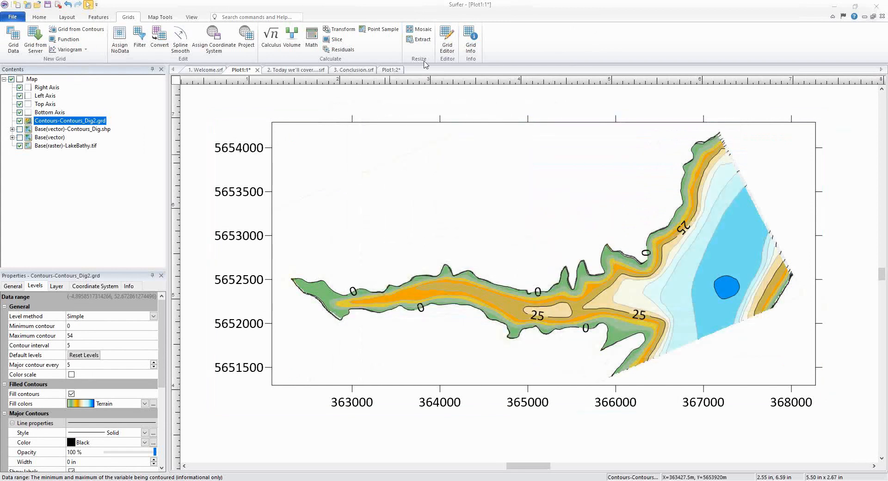
pyautogui.click(372, 70)
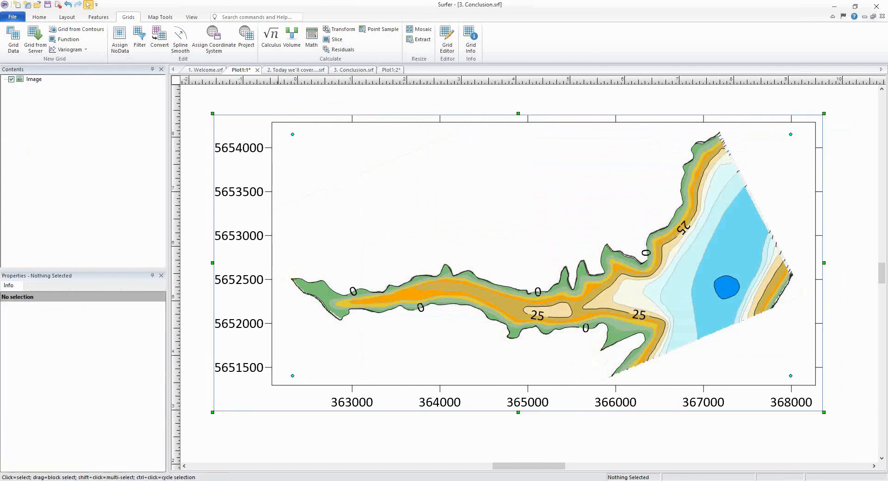